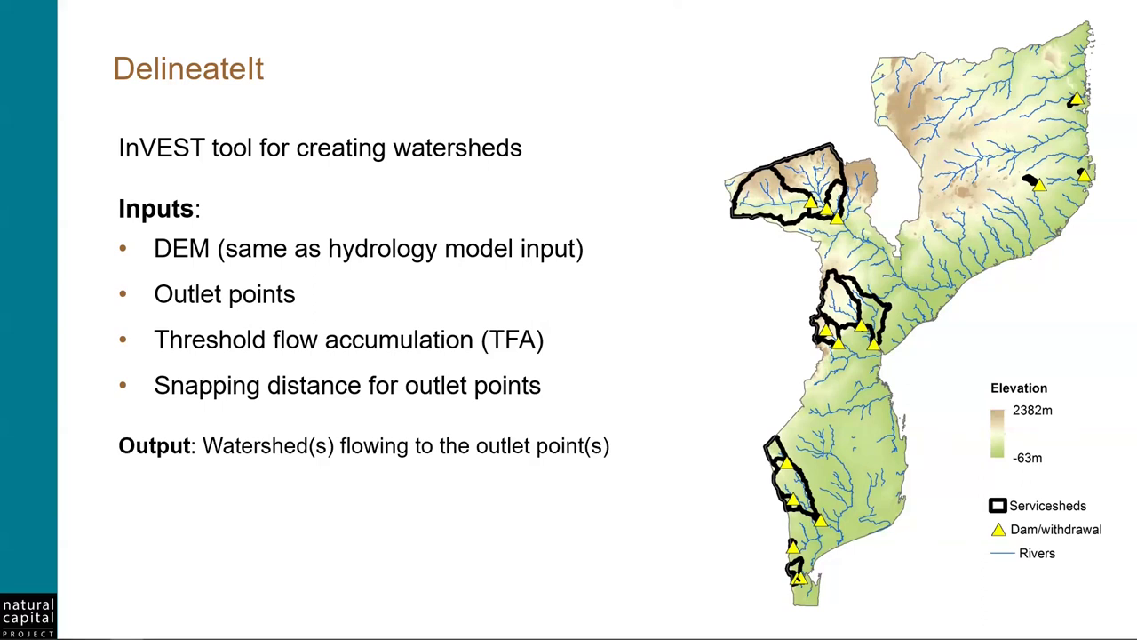
Reveal the arrows pointing at the servicesheds on the DelineateIt slide.
key("Right")
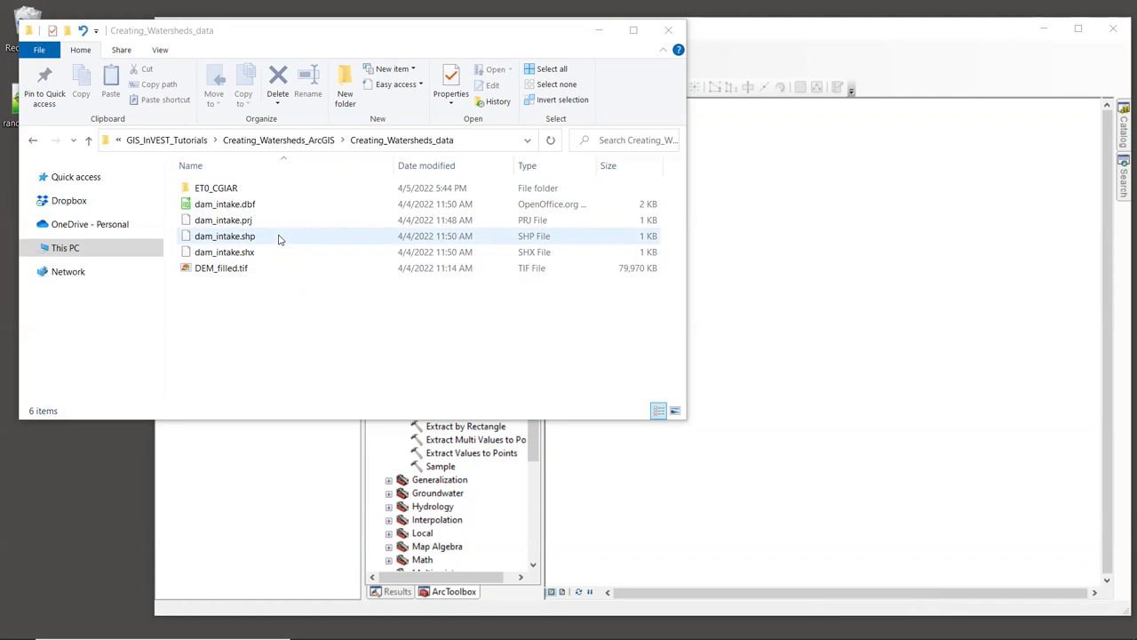
Add DEM_filled.tif and dam_intake to the map and symbolize the intake as a size 20 yellow point.
left_click_drag(236, 268, 946, 224)
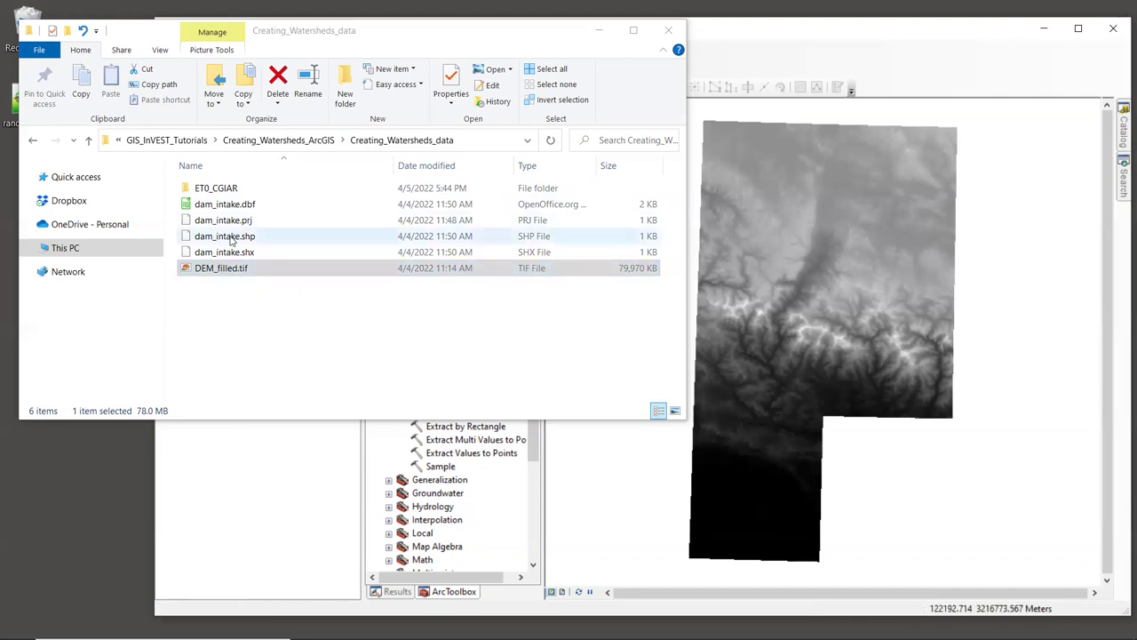
left_click_drag(267, 235, 902, 222)
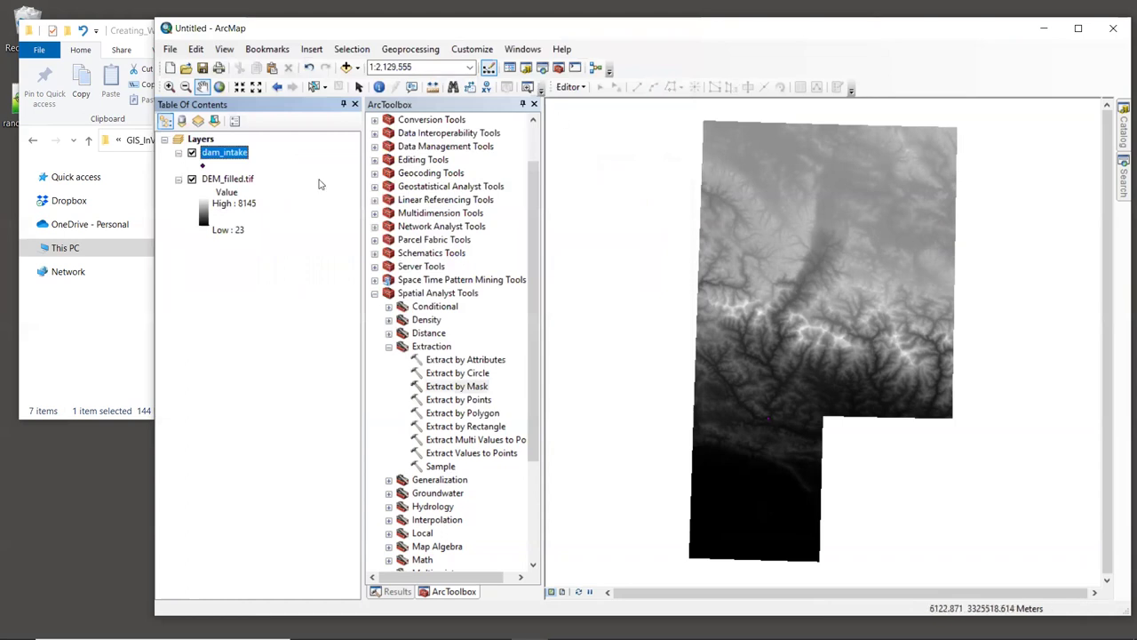
left_click(203, 165)
left_click(818, 355)
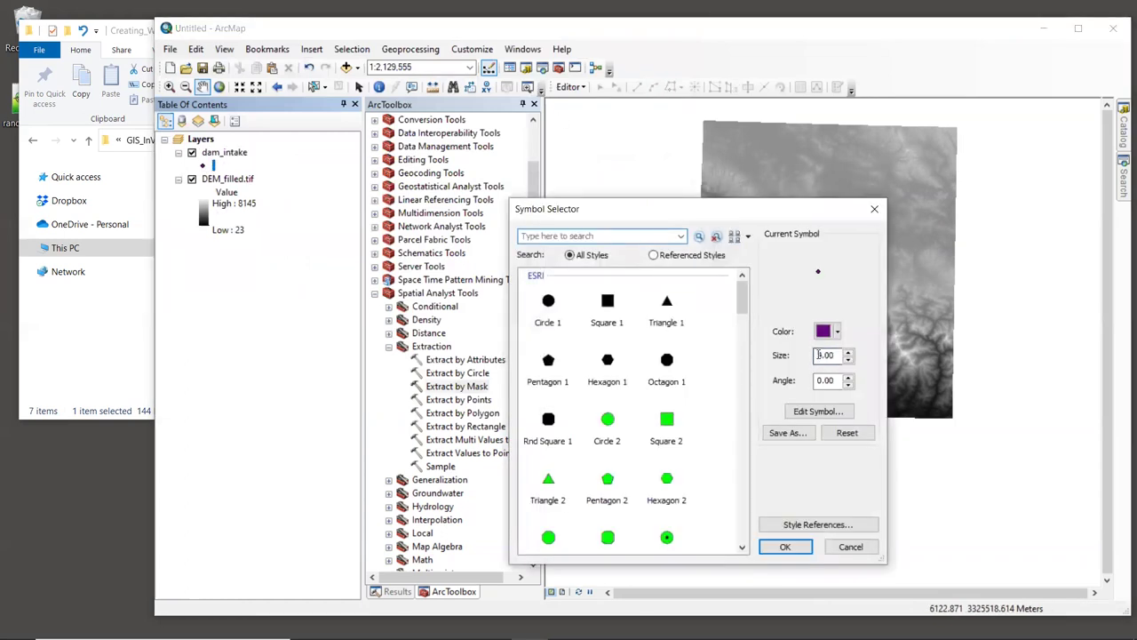
type("20")
left_click(837, 331)
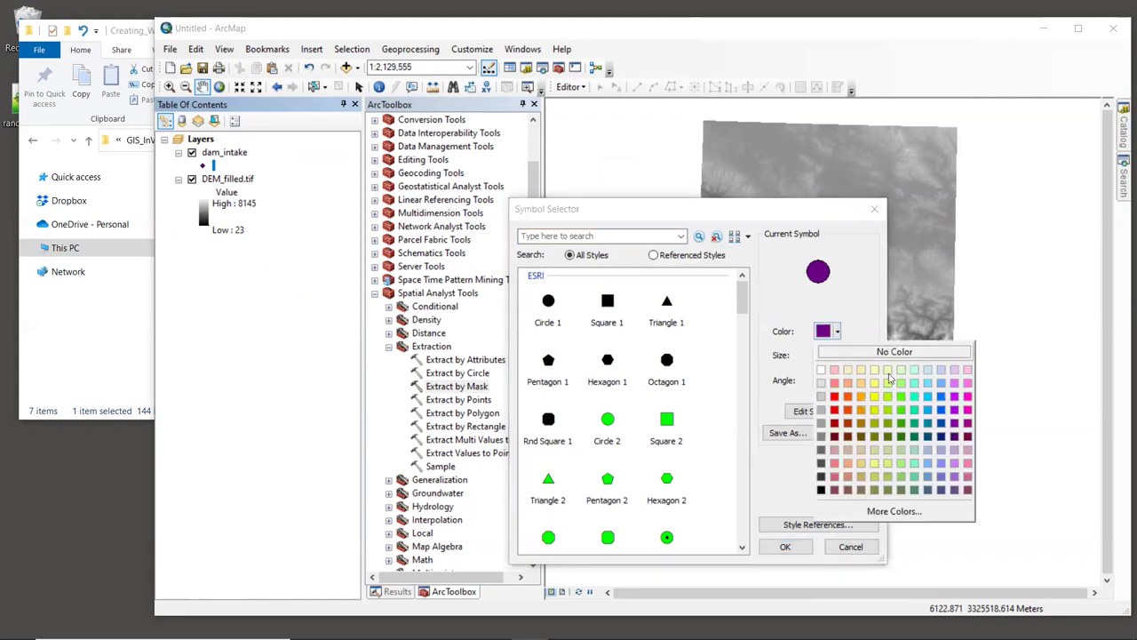
left_click(876, 397)
left_click(786, 547)
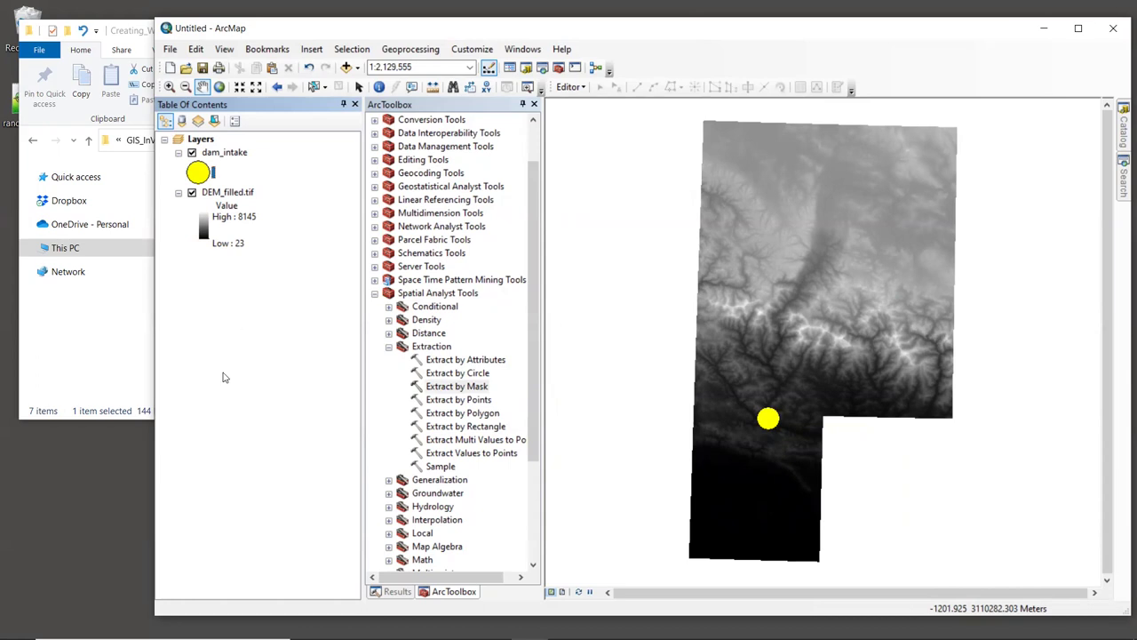
Launch DelineateIt from the InVEST_3.10.2_x64 program group in the Start menu.
mouse_move(133, 635)
key("super")
scroll(158, 458, "down", 5)
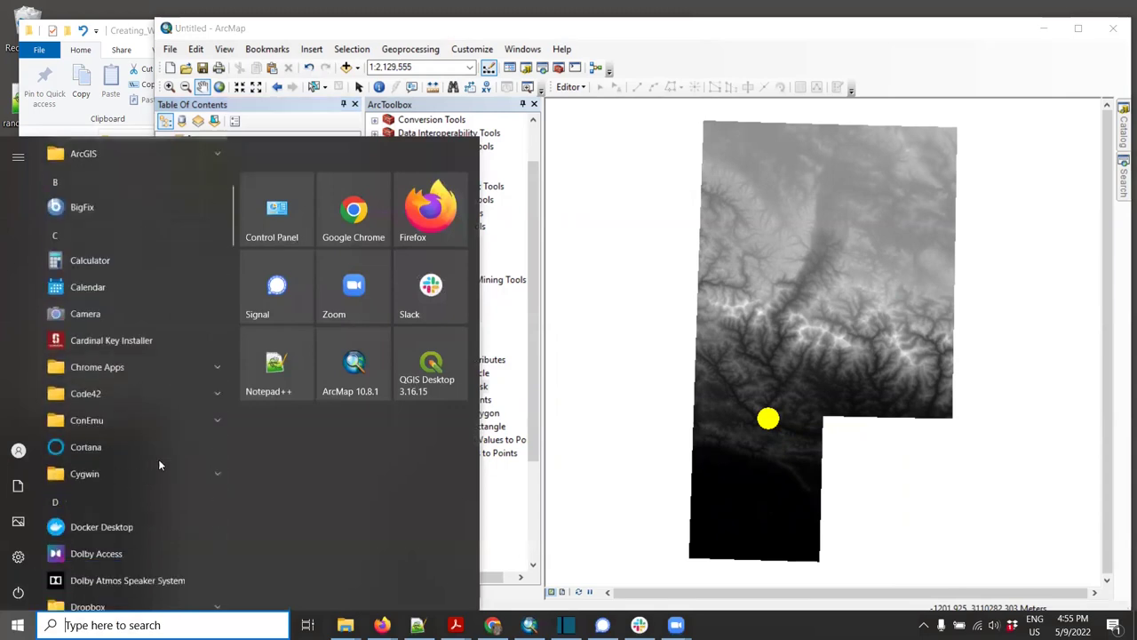
scroll(158, 458, "down", 7)
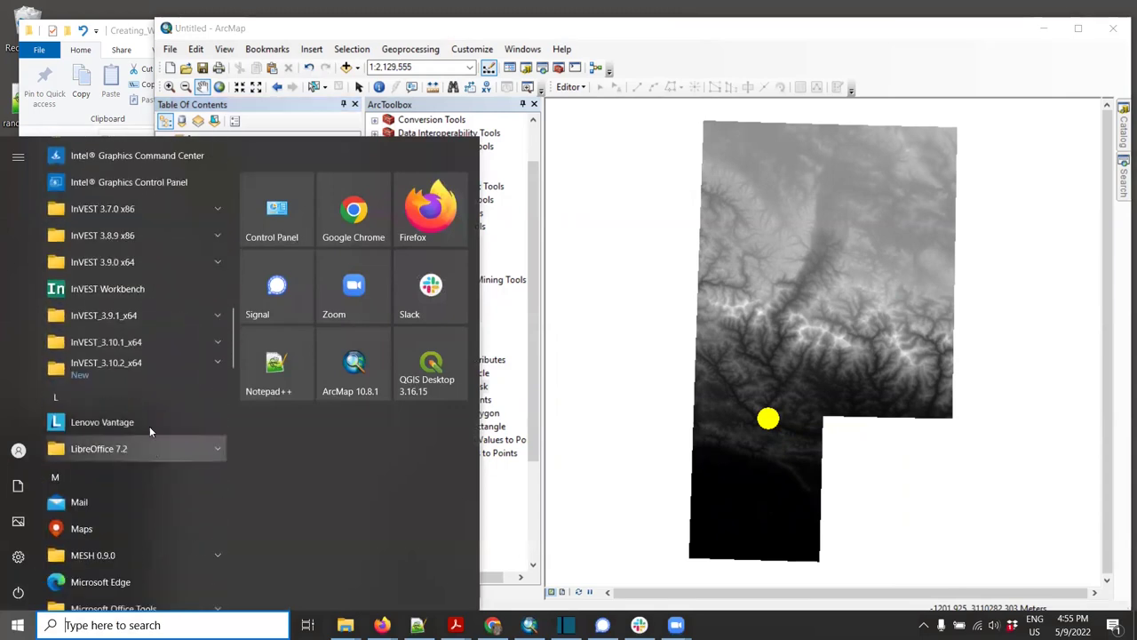
left_click(157, 366)
scroll(157, 365, "down", 2)
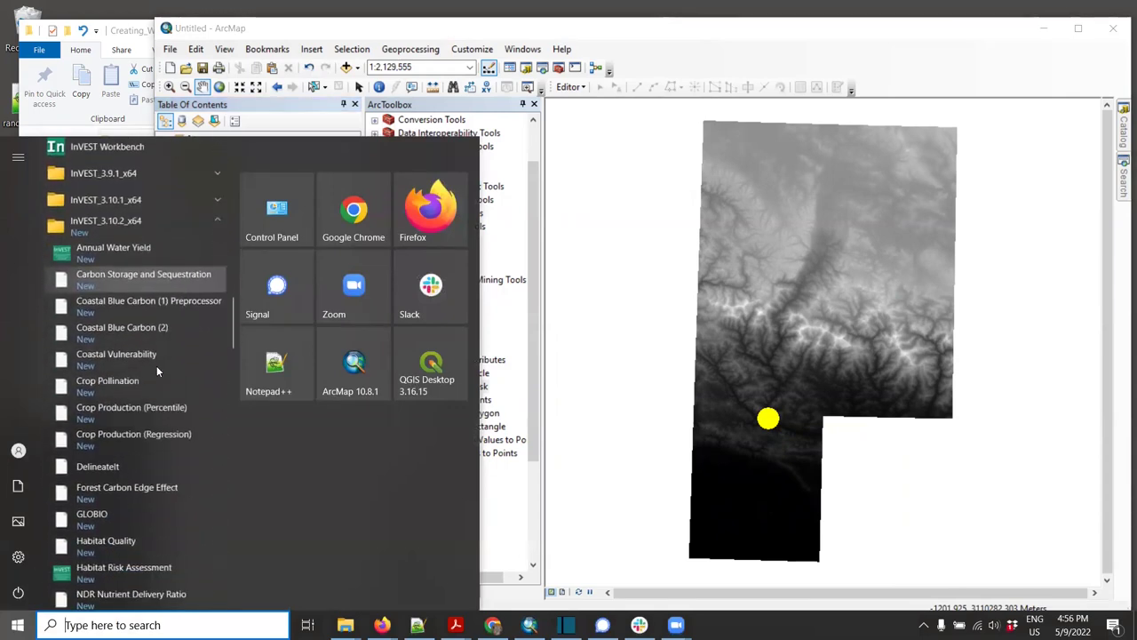
left_click(143, 469)
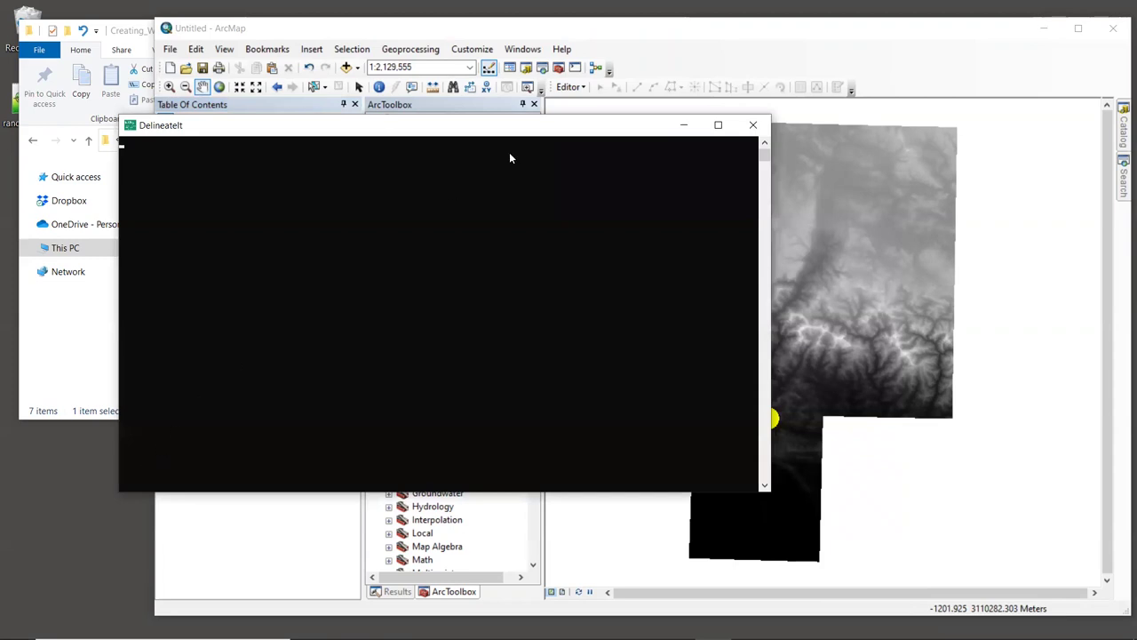
Widen the DelineateIt window and make a new DelineateIt_output folder its workspace.
left_click(683, 124)
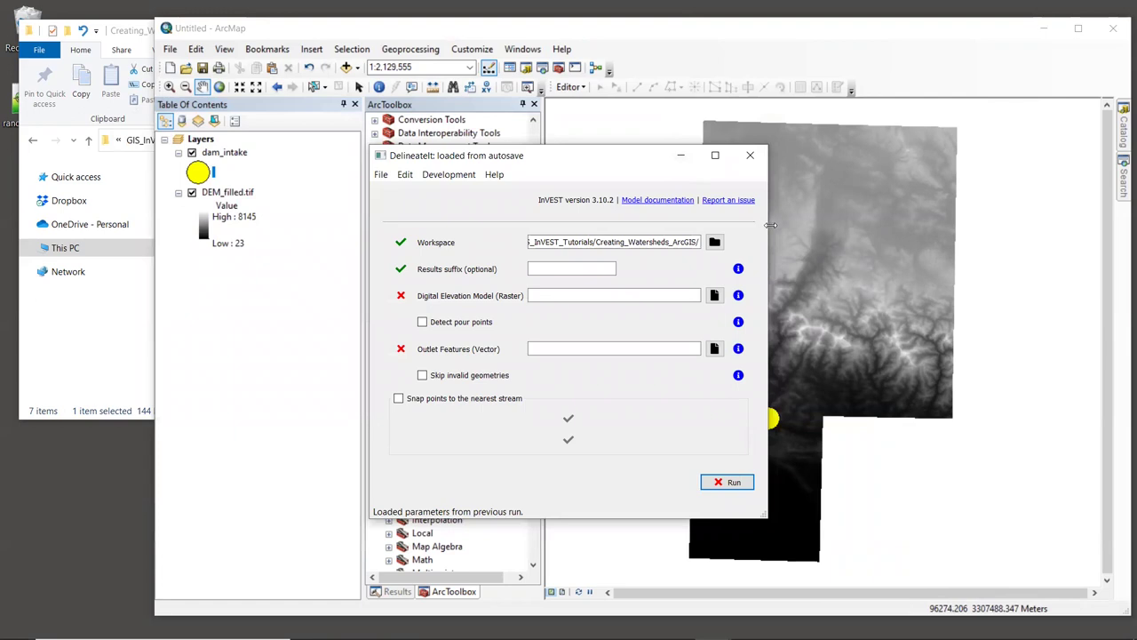
left_click_drag(770, 225, 884, 225)
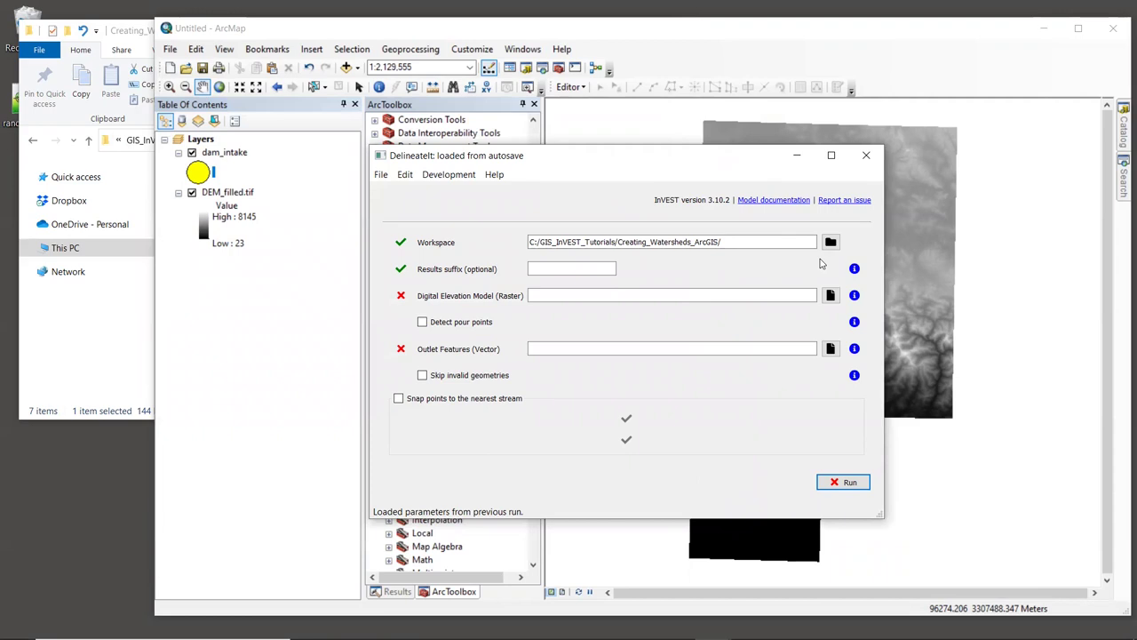
left_click(830, 242)
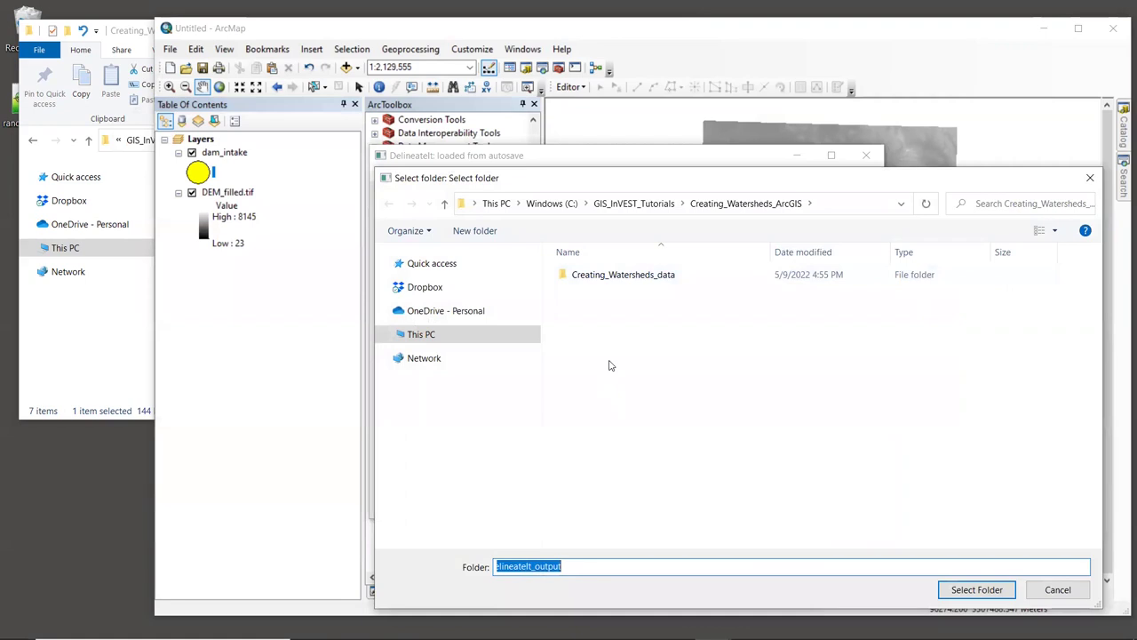
right_click(602, 337)
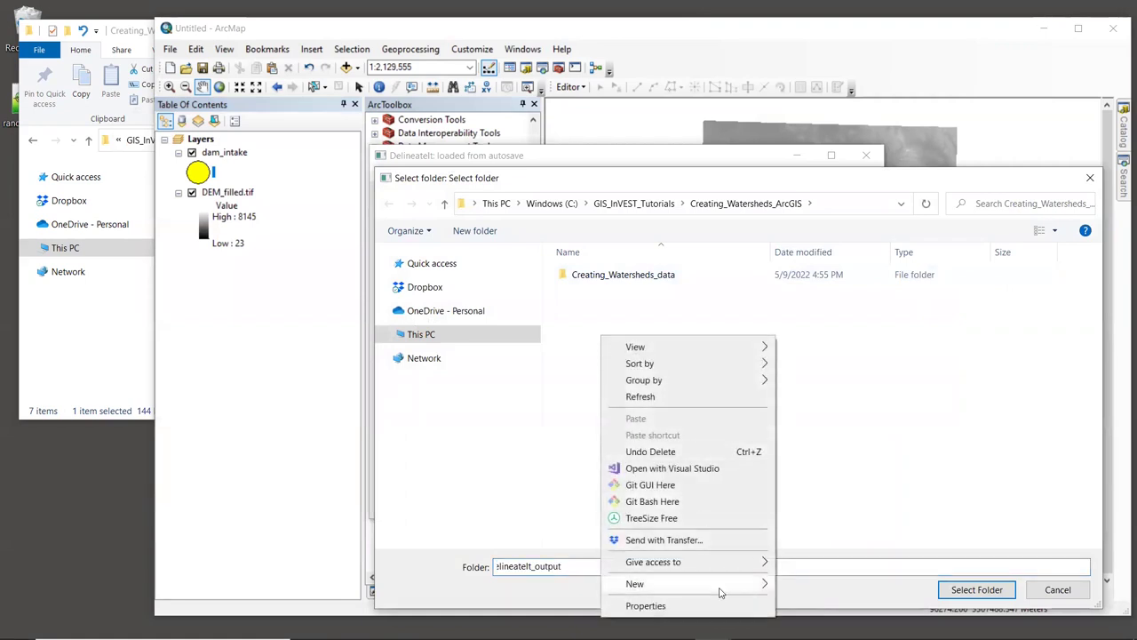
mouse_move(752, 587)
left_click(809, 326)
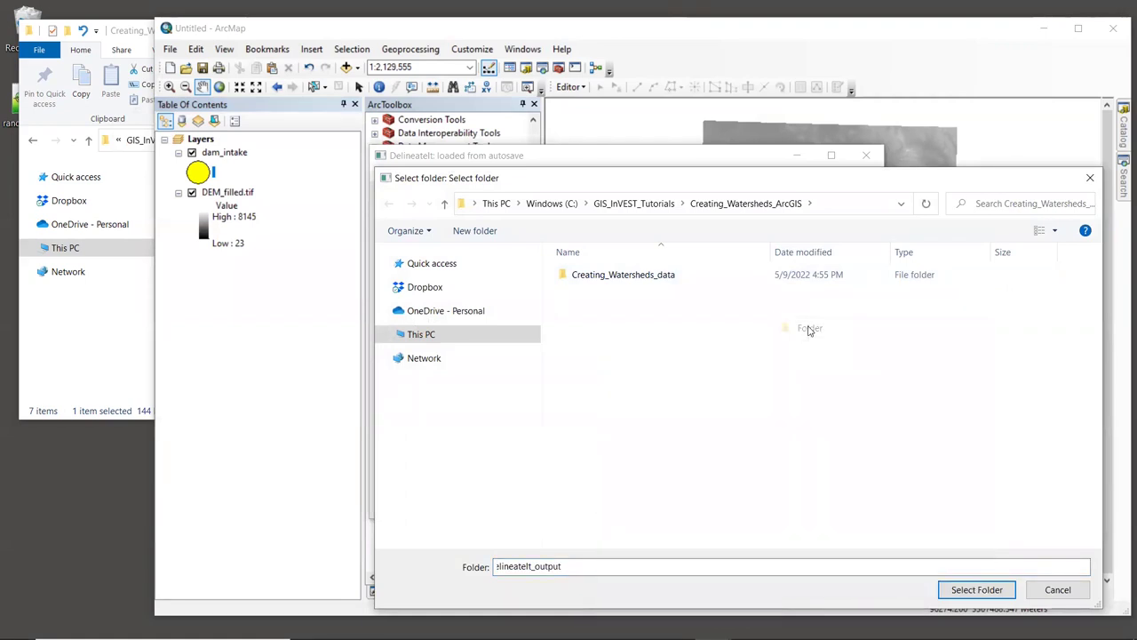
type("DelineateIt_output")
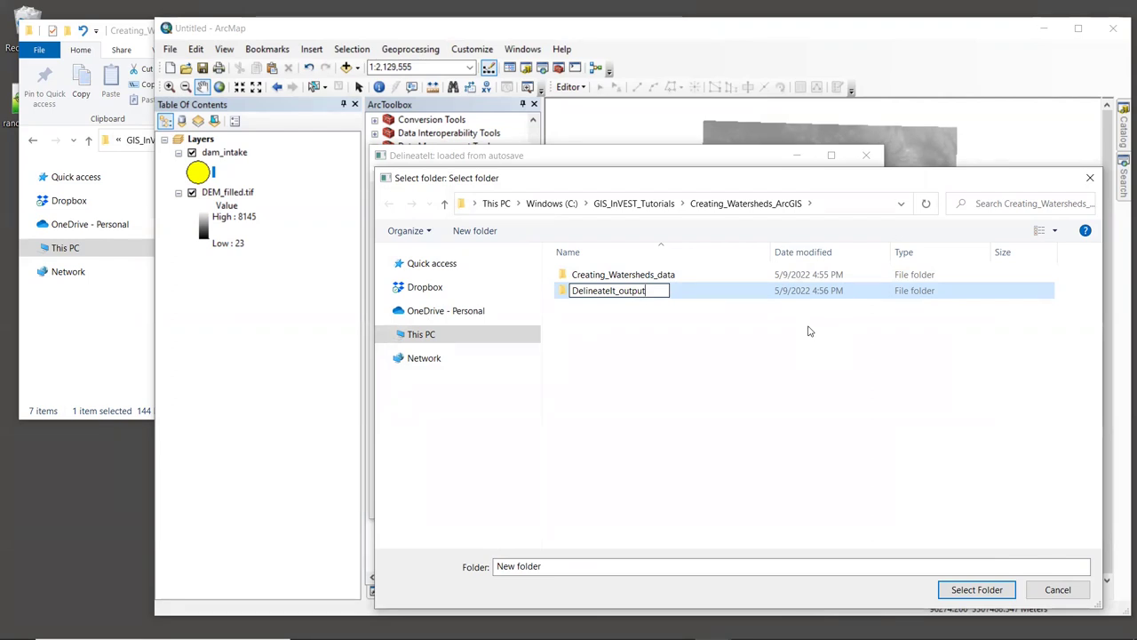
key("Return")
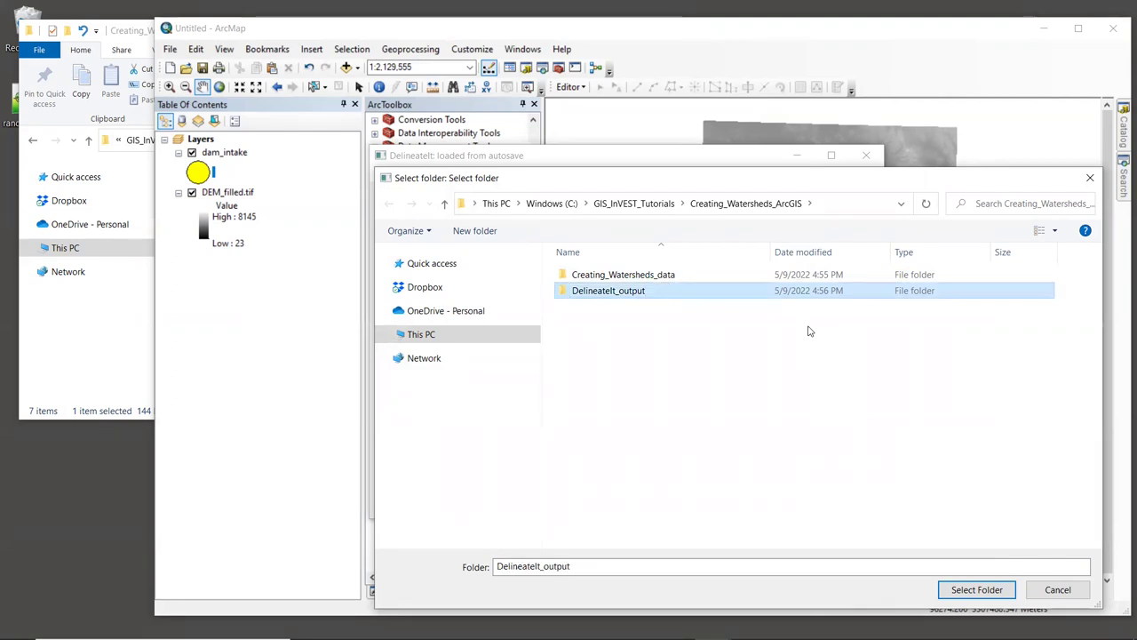
left_click(984, 590)
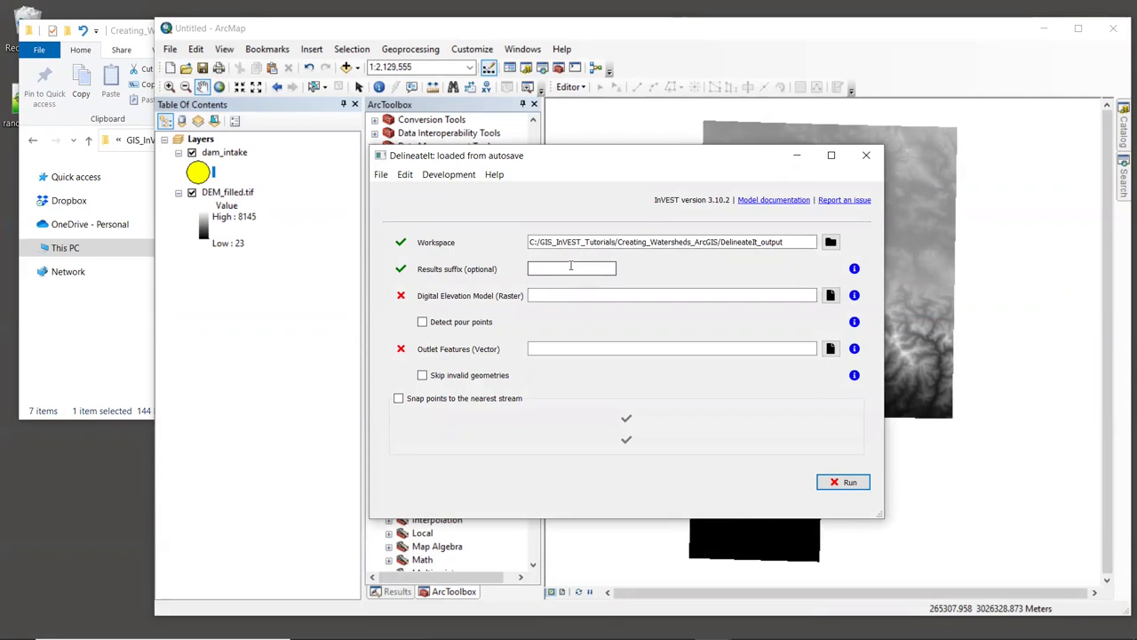
Enter the suffix 'dam' and set DEM_filled.tif as the elevation model.
type("dam")
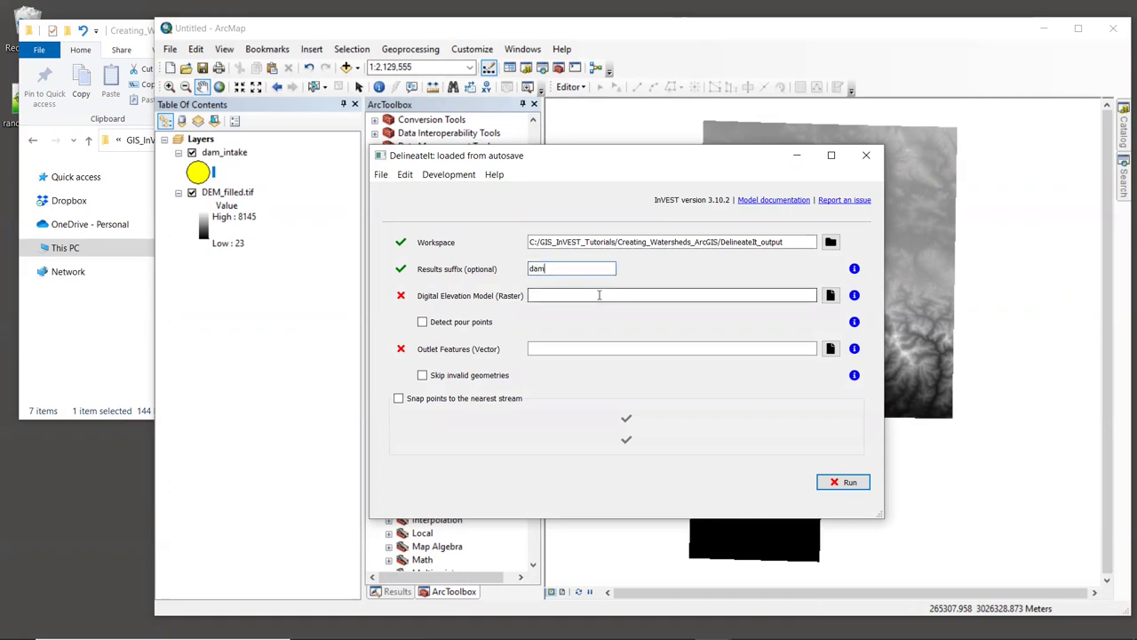
left_click(132, 32)
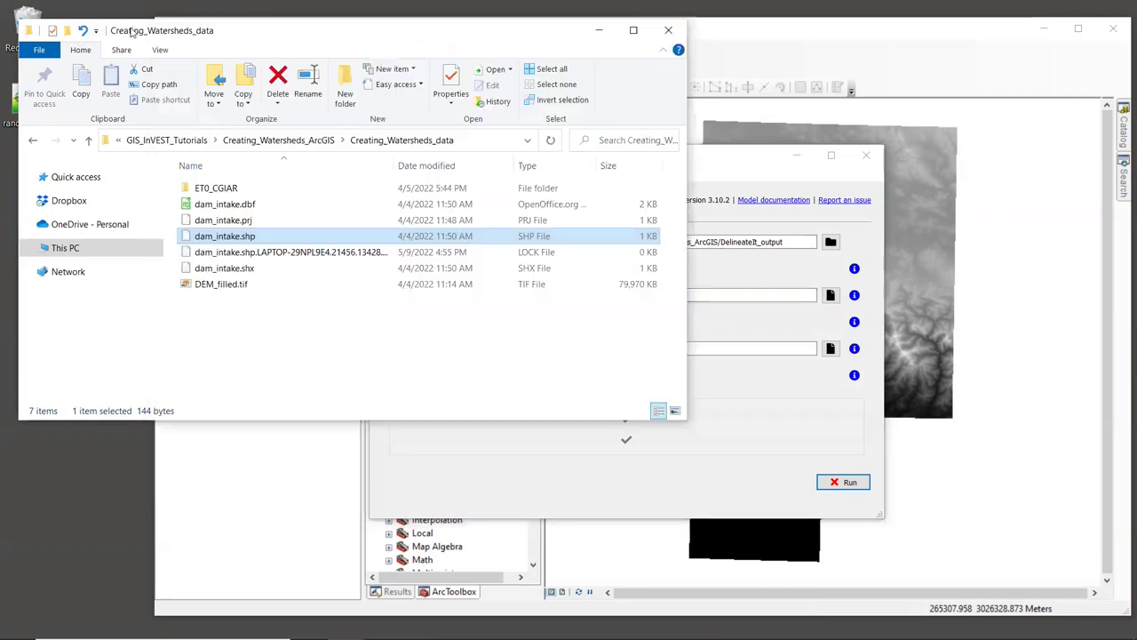
left_click(286, 290)
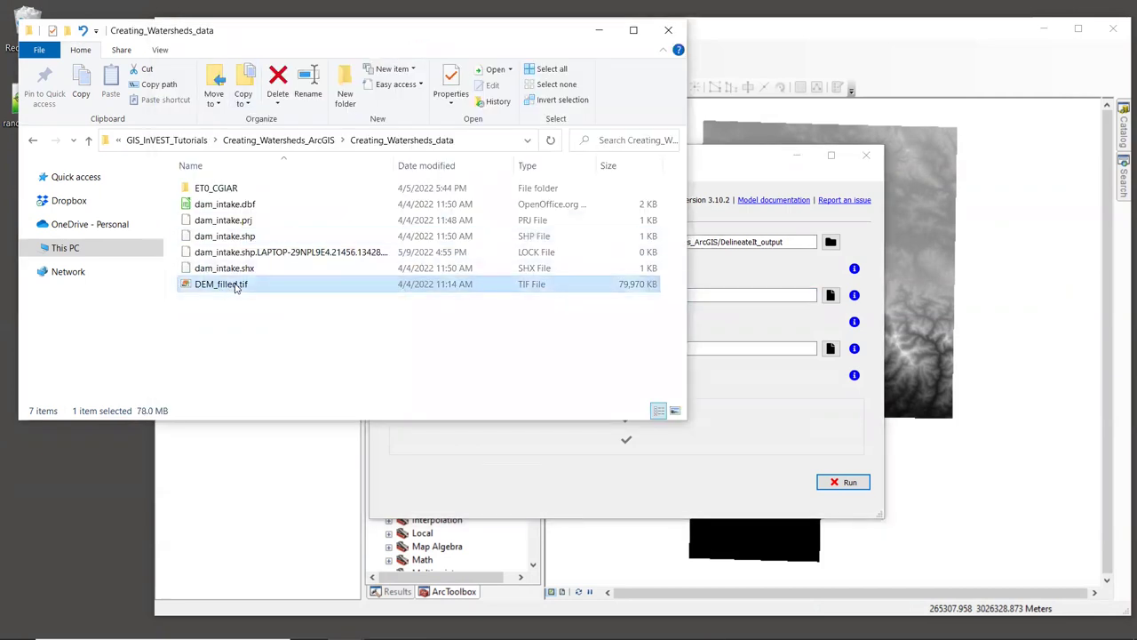
left_click_drag(286, 290, 764, 296)
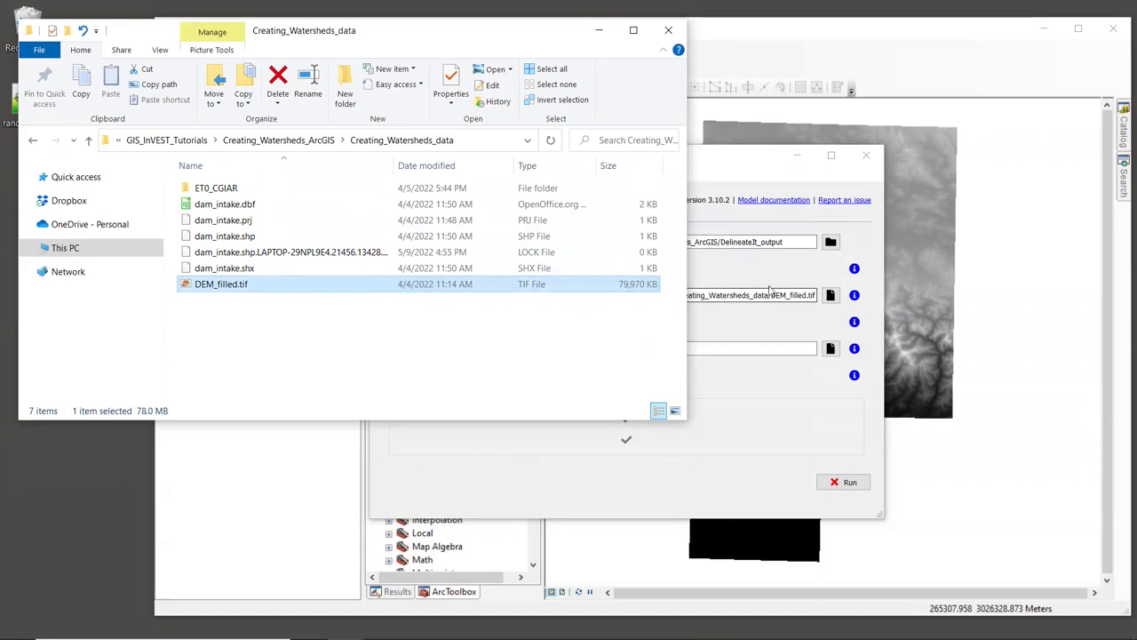
left_click(746, 163)
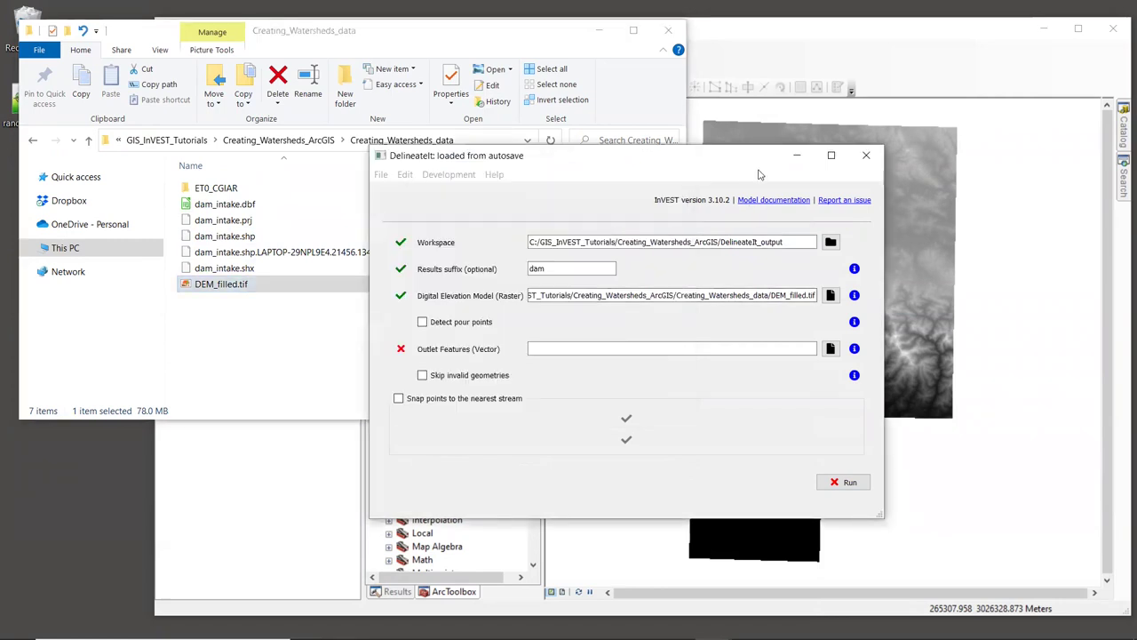
left_click_drag(759, 174, 833, 258)
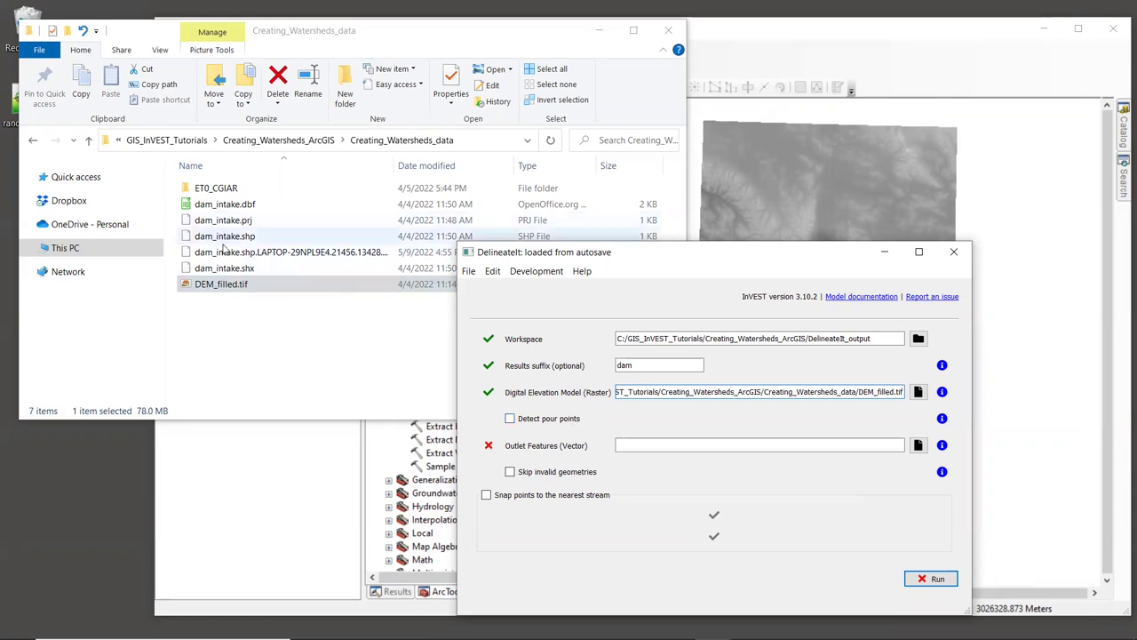
Set dam_intake.shp as outlets, skip invalid geometries, and enable snapping to the nearest stream.
left_click_drag(227, 235, 695, 446)
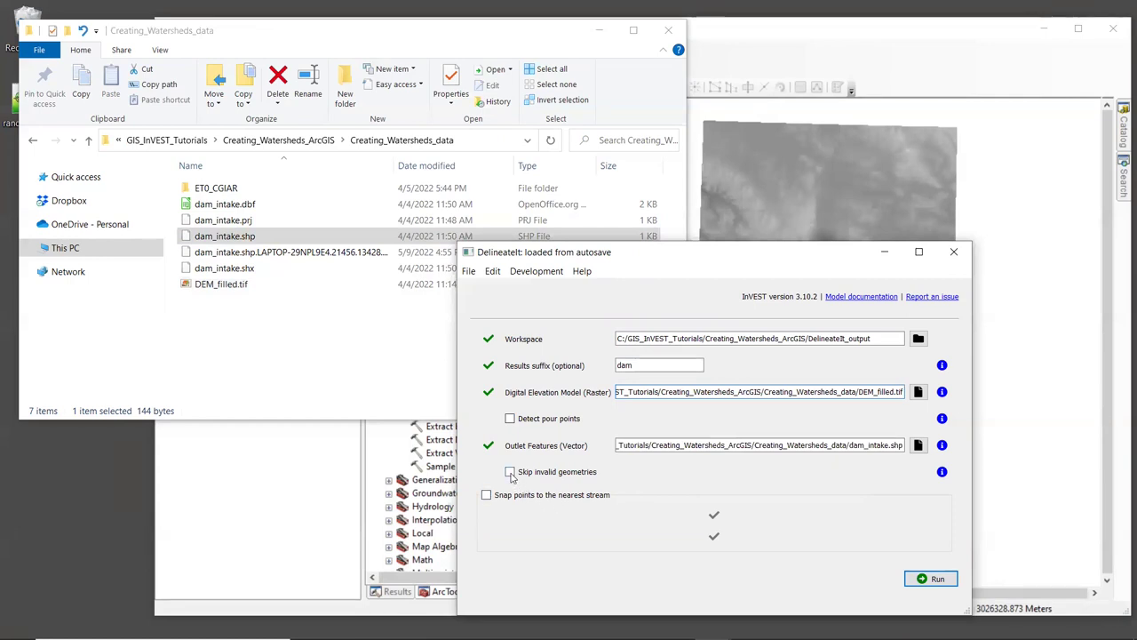
left_click(510, 471)
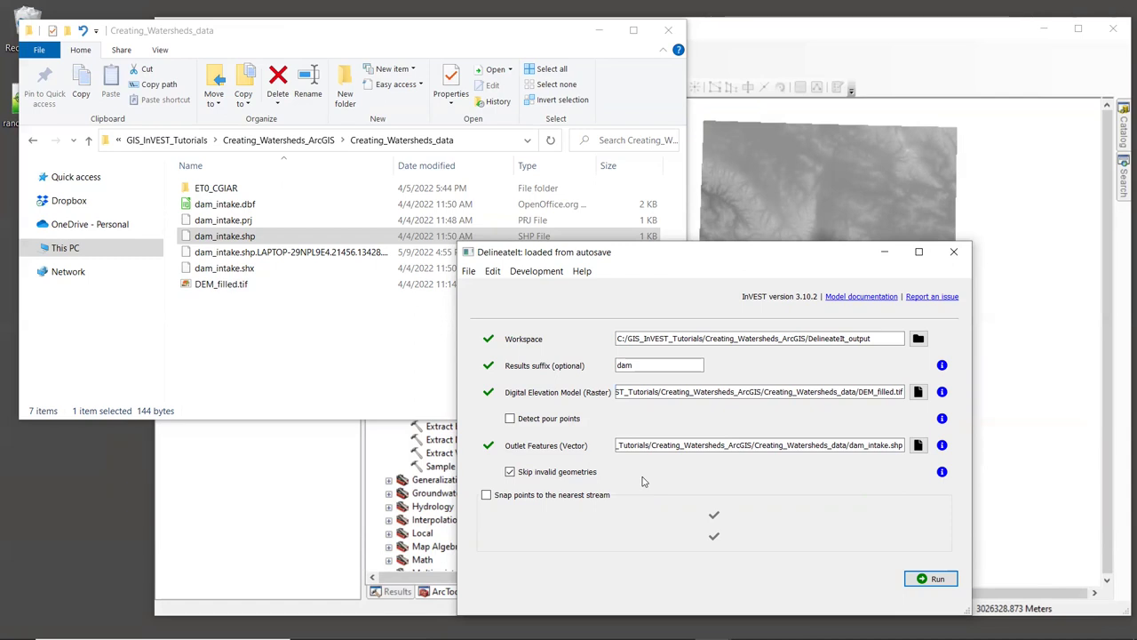
left_click(486, 495)
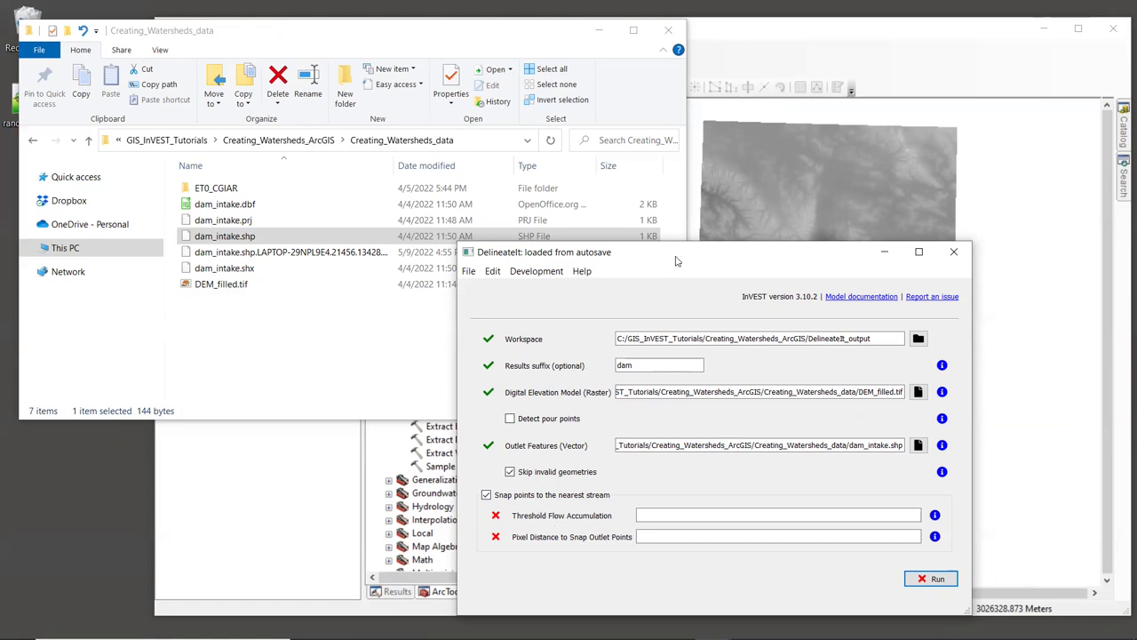
Enter 1000 as threshold flow accumulation and 5 as the outlet snap pixel distance.
left_click_drag(675, 259, 646, 100)
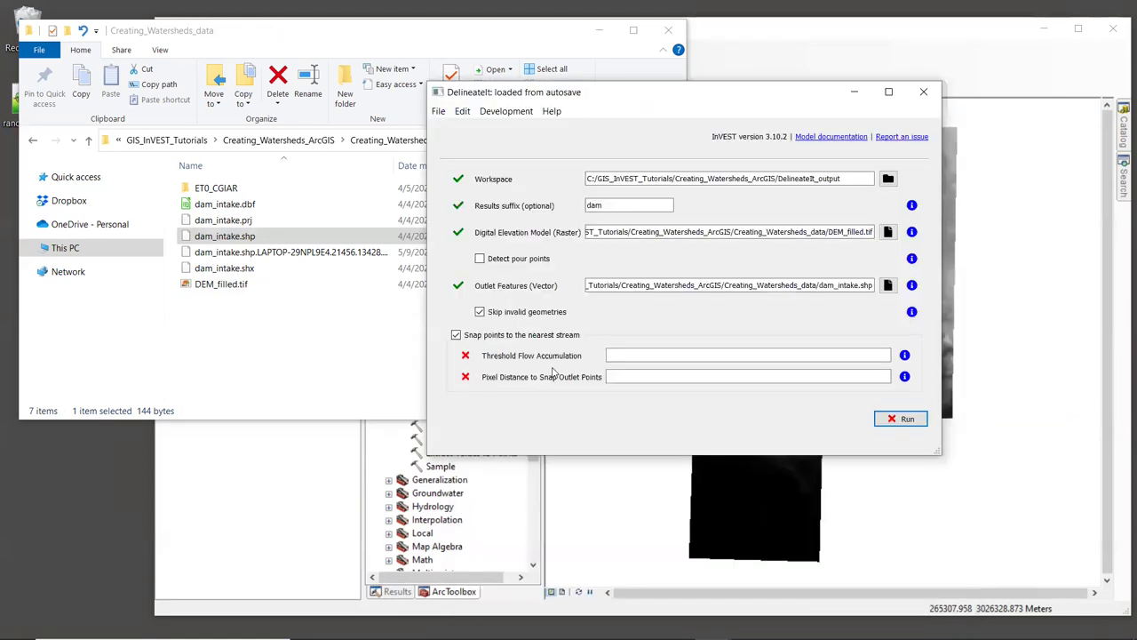
left_click(646, 356)
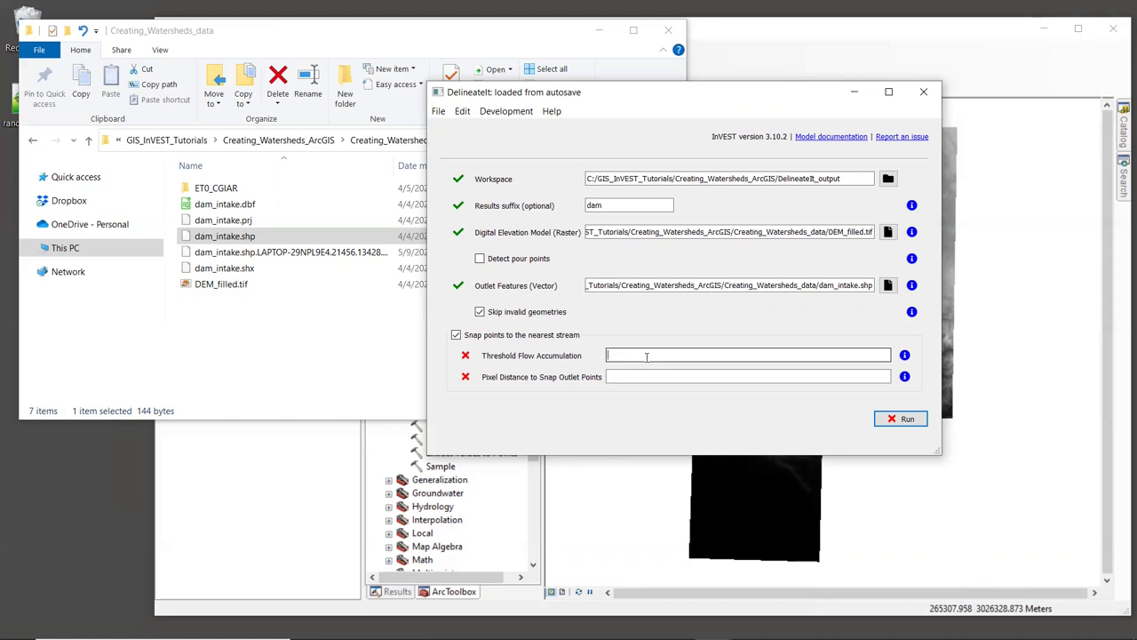
type("1000")
left_click(648, 377)
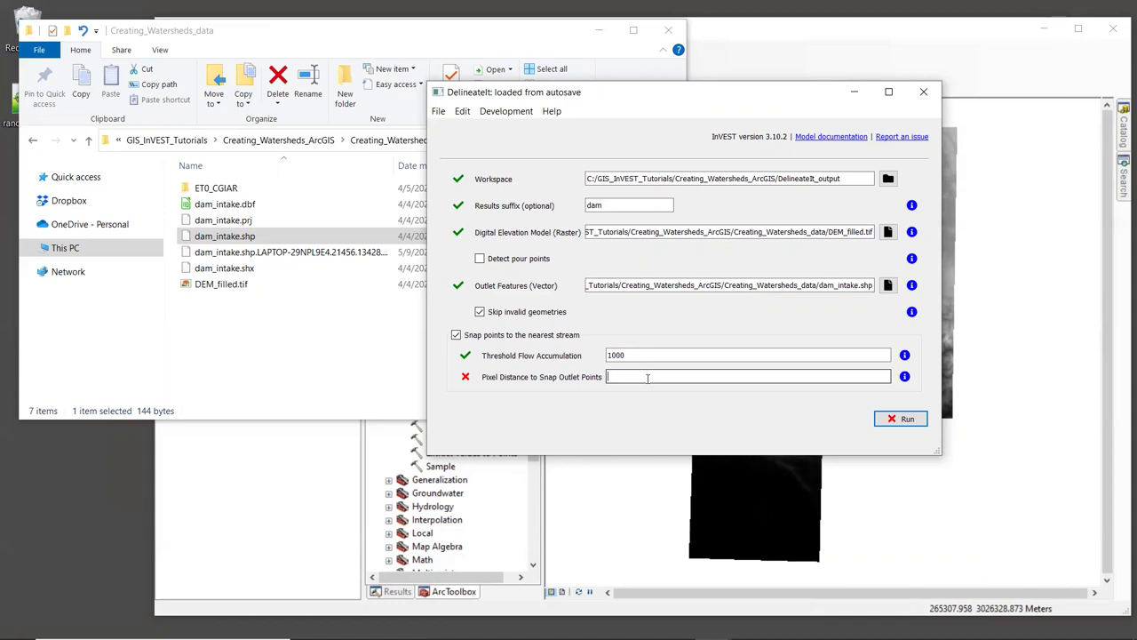
type("5")
double_click(647, 378)
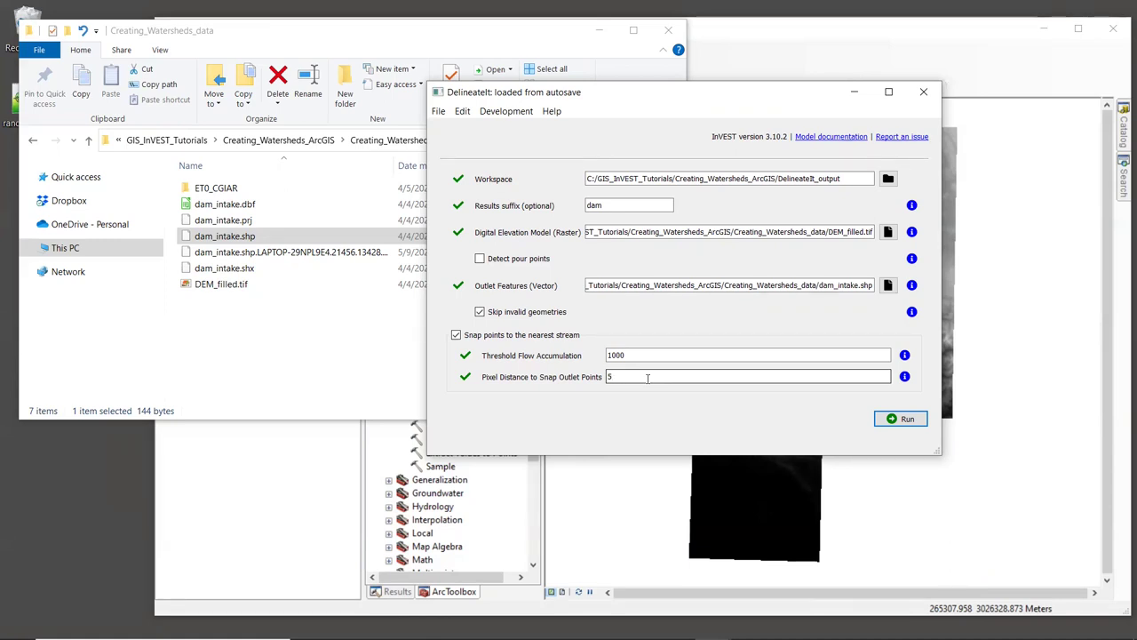
double_click(648, 377)
Run the delineation and open the DelineateIt_output workspace after it completes.
left_click(907, 419)
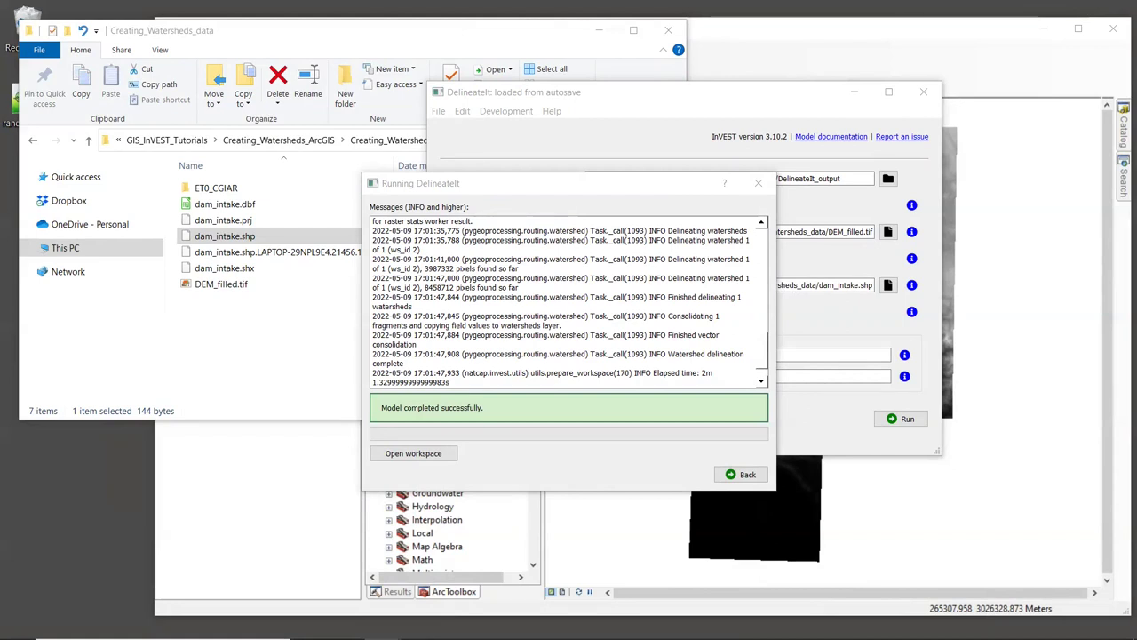
left_click(411, 454)
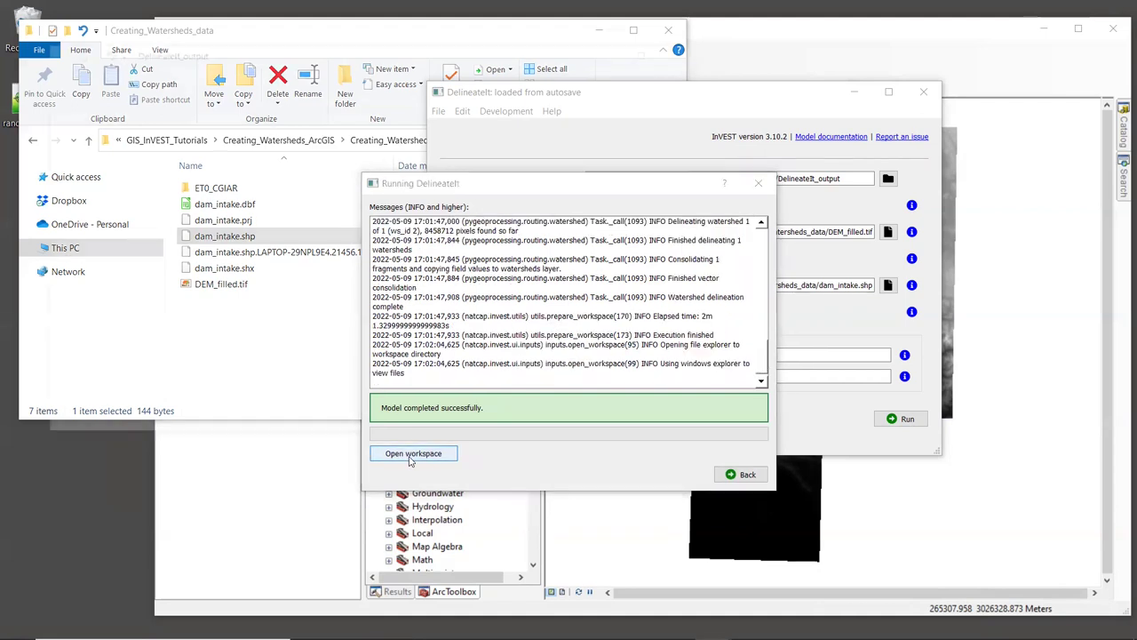
Add streams_dam.tif from DelineateIt_output to the ArcMap map over the DEM.
left_click(743, 476)
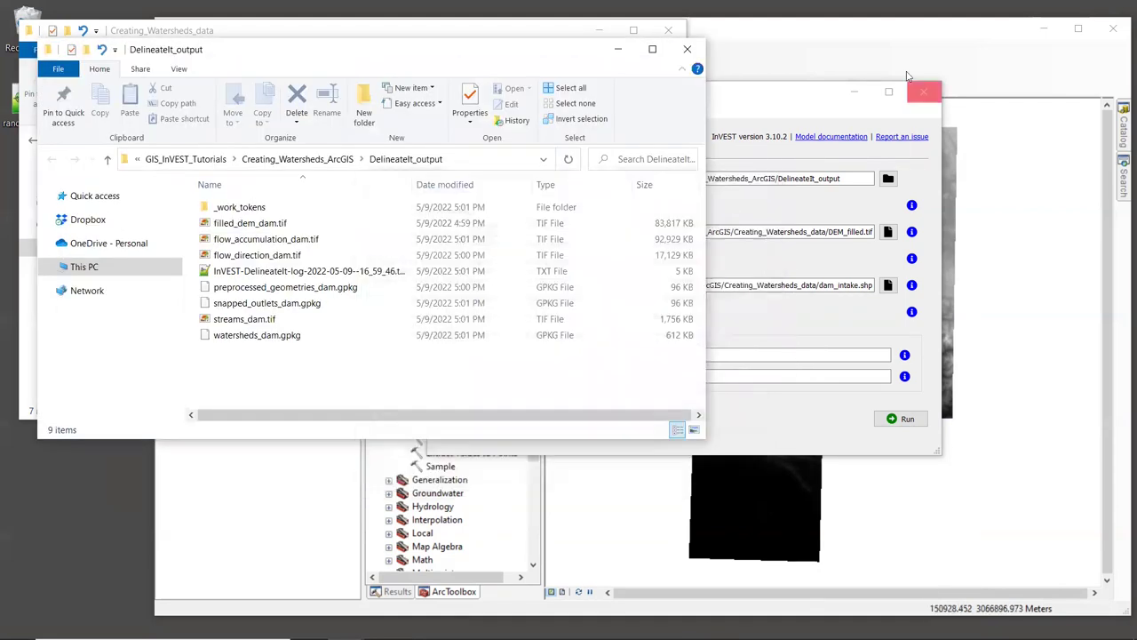
left_click(857, 95)
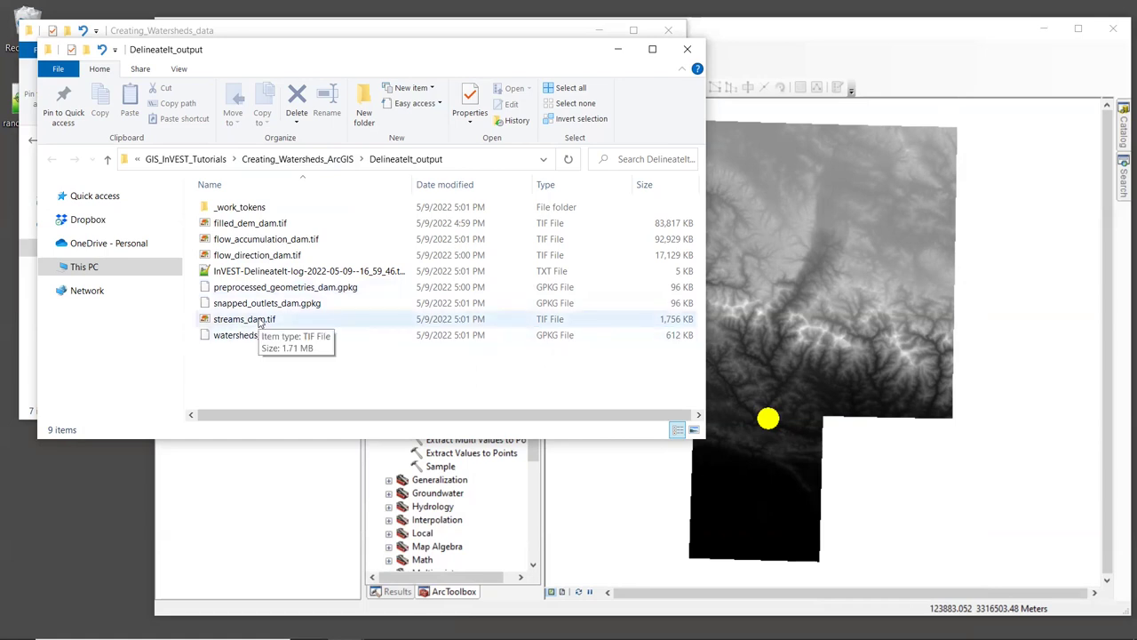
mouse_move(259, 324)
left_mouse_down()
mouse_move(694, 293)
mouse_move(825, 308)
left_mouse_up()
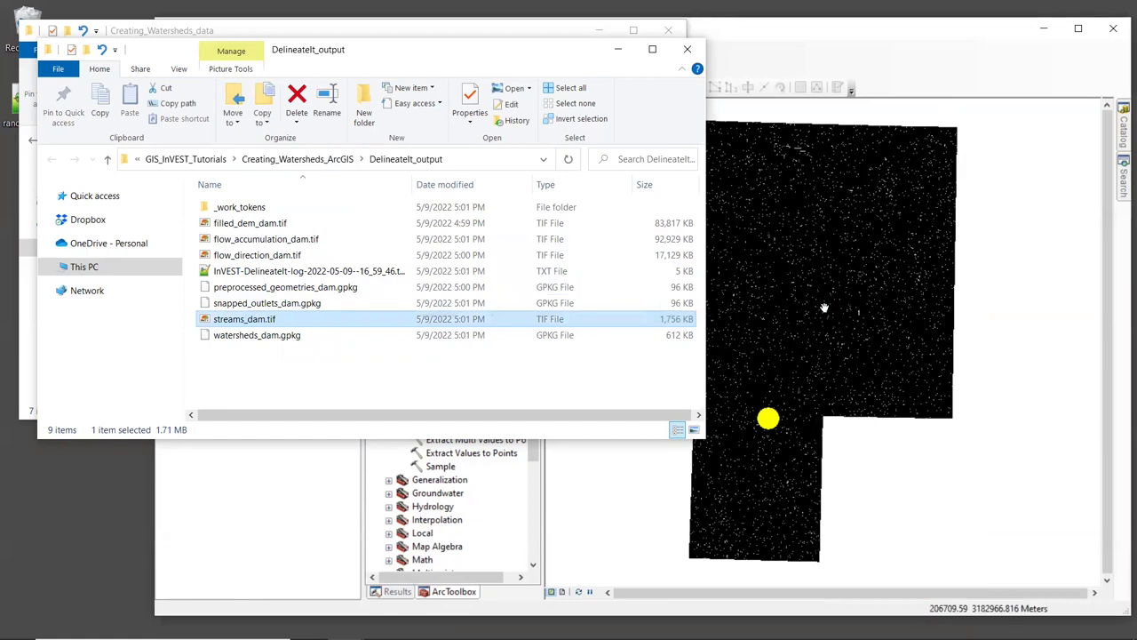
Zoom the ArcMap view to about 1:150,000 to see individual stream lines.
left_click(862, 28)
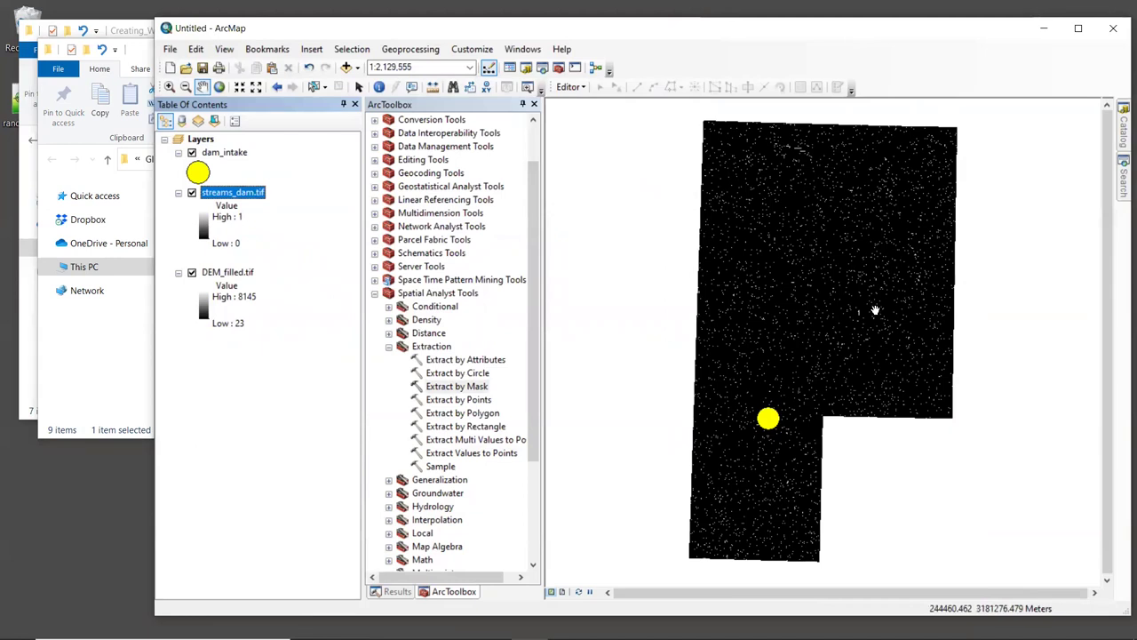
scroll(845, 331, "up", 5)
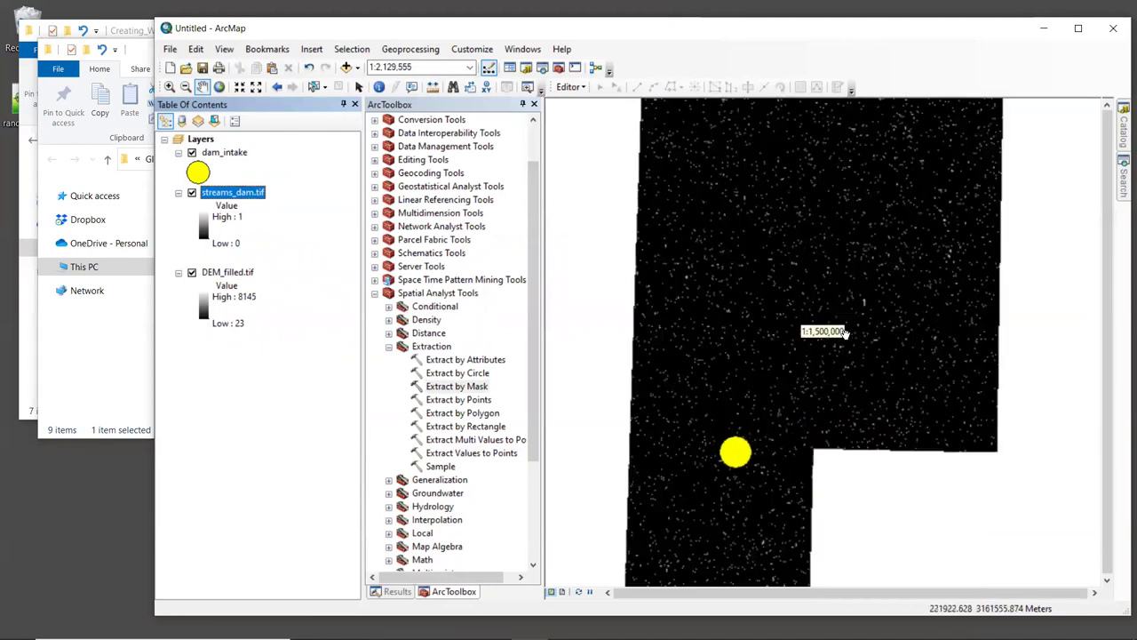
scroll(845, 331, "up", 1)
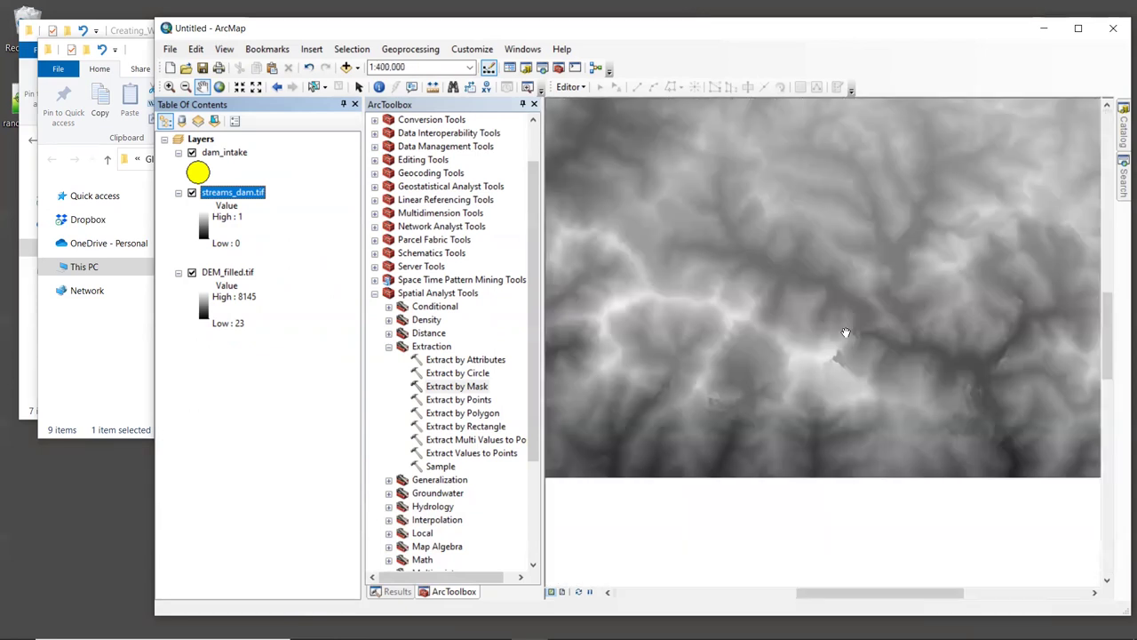
scroll(845, 331, "up", 4)
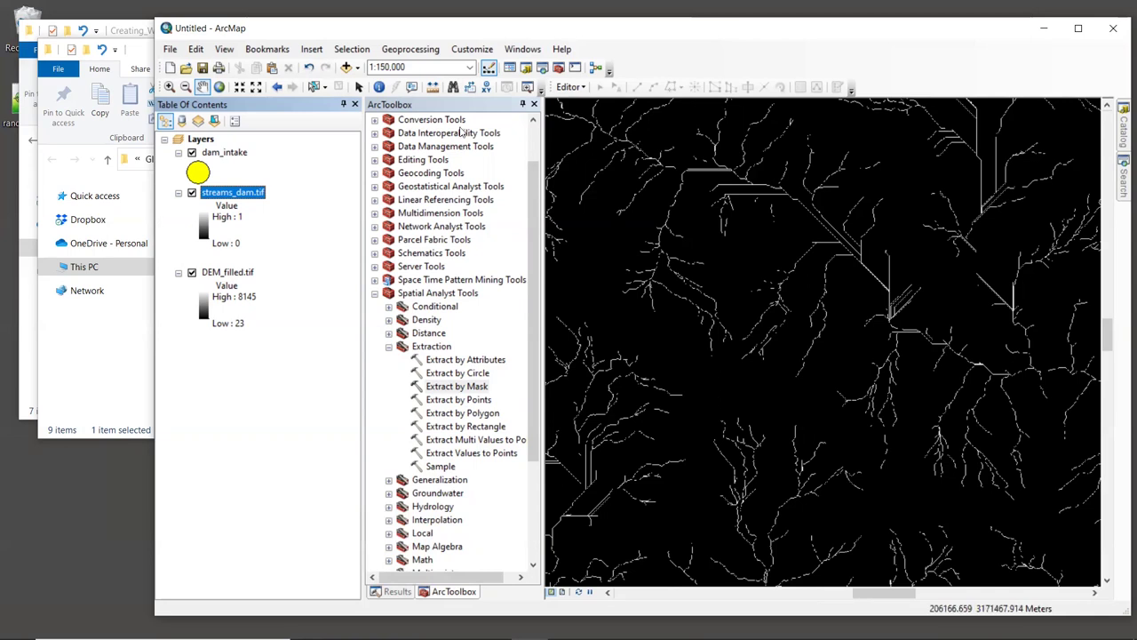
Add main.snapped_outlets_dam from snapped_outlets_dam.gpkg in DelineateIt_output to the map.
left_click(346, 69)
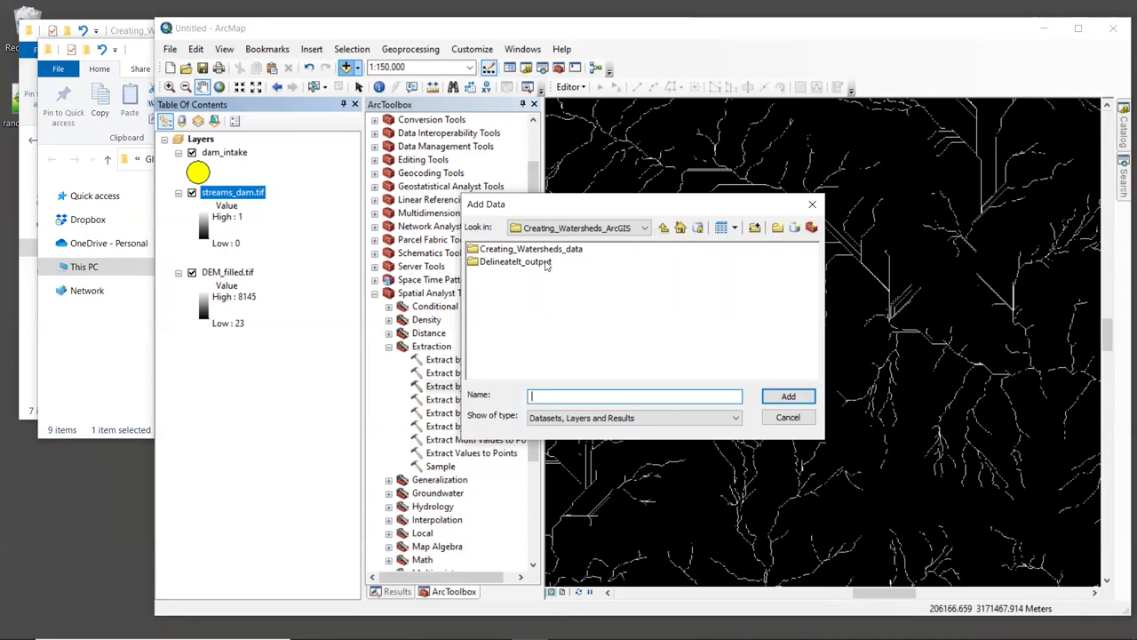
double_click(544, 262)
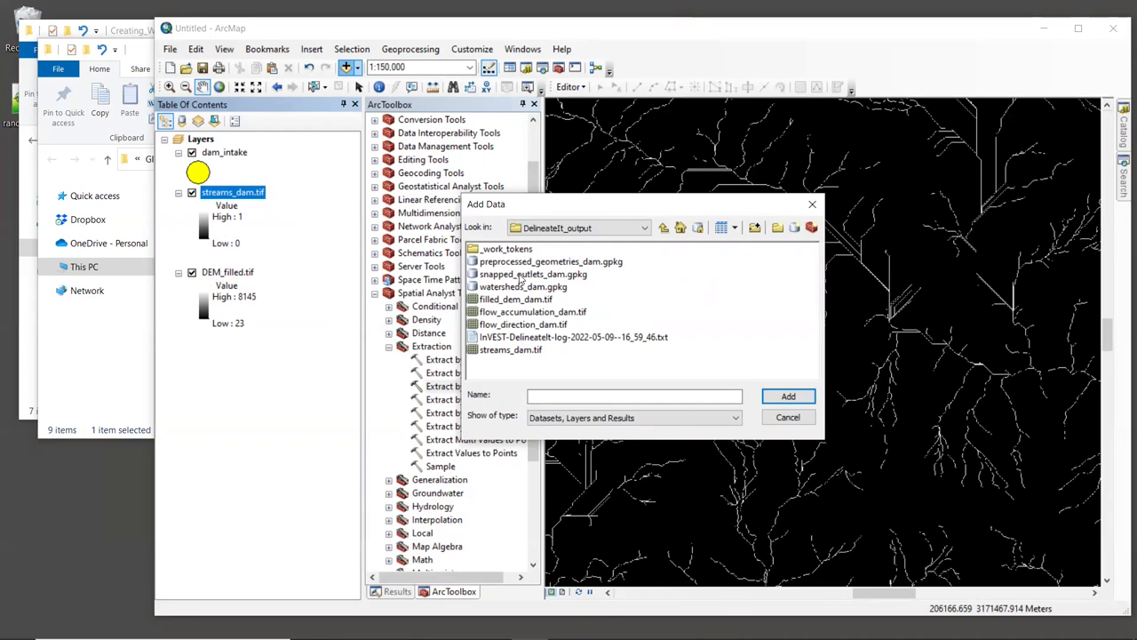
double_click(533, 274)
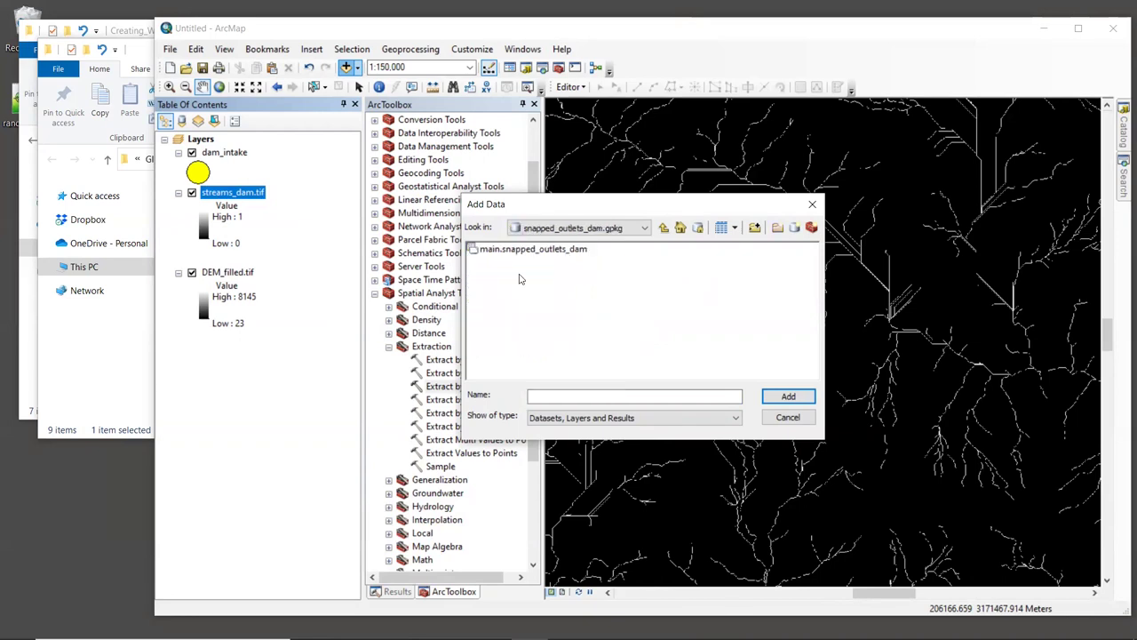
left_click(577, 251)
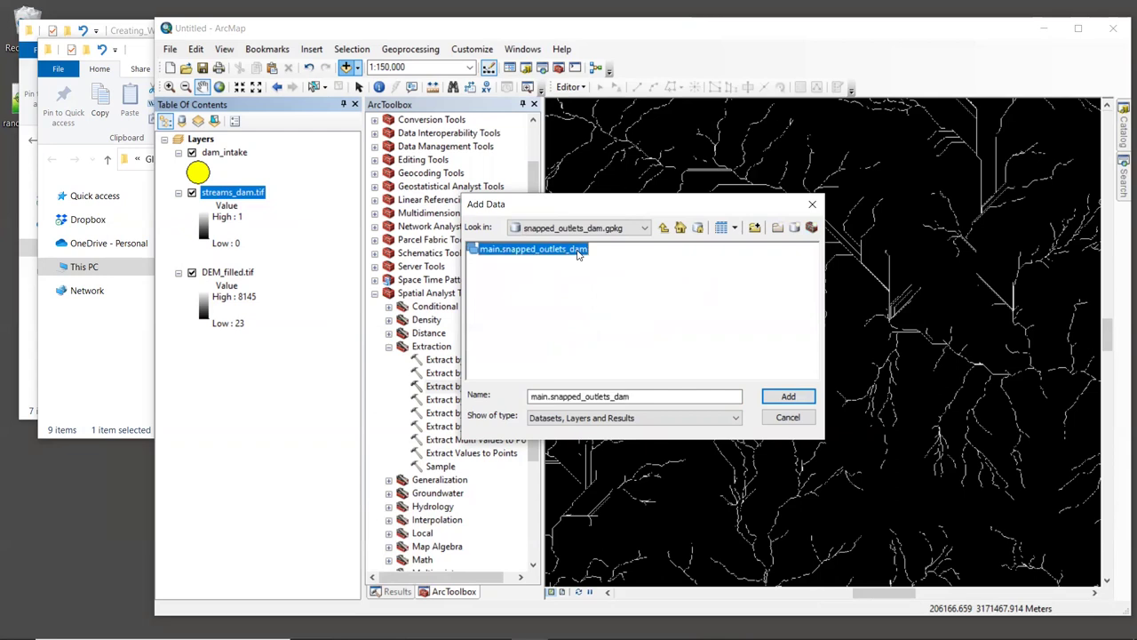
left_click(789, 396)
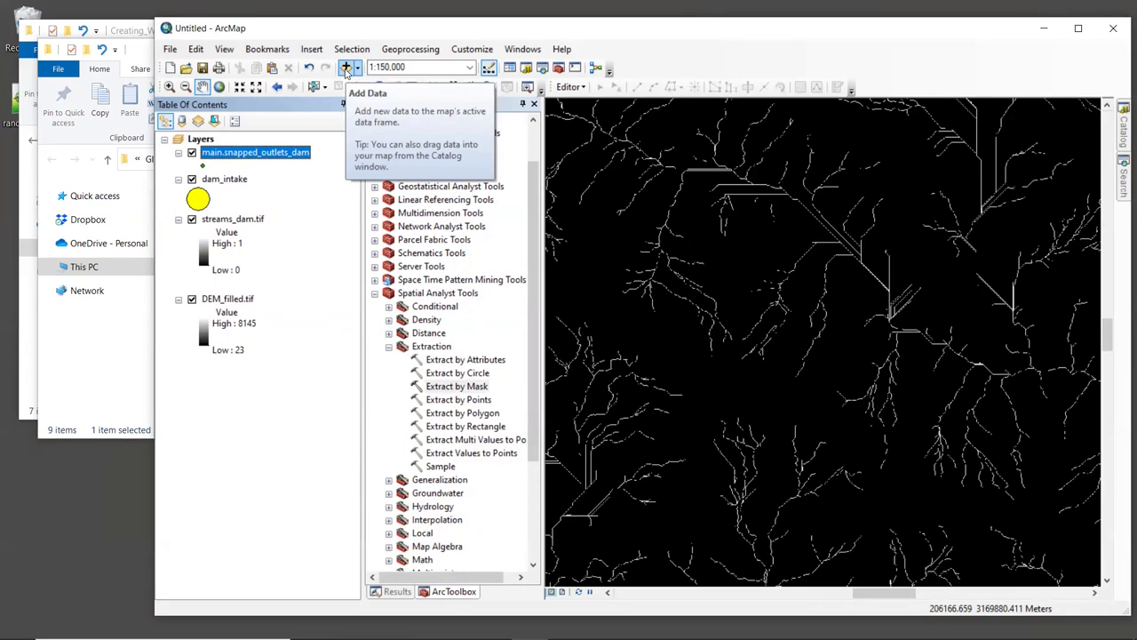
Add the main.watersheds_dam layer from DelineateIt_output's watersheds_dam.gpkg to the map.
left_click(346, 71)
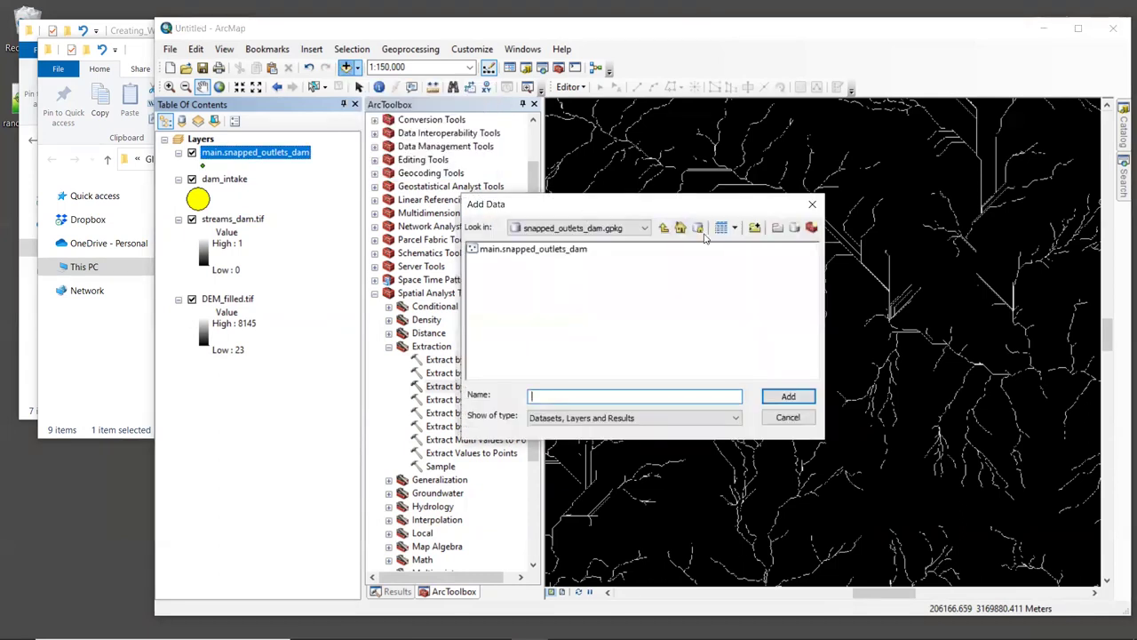
left_click(662, 228)
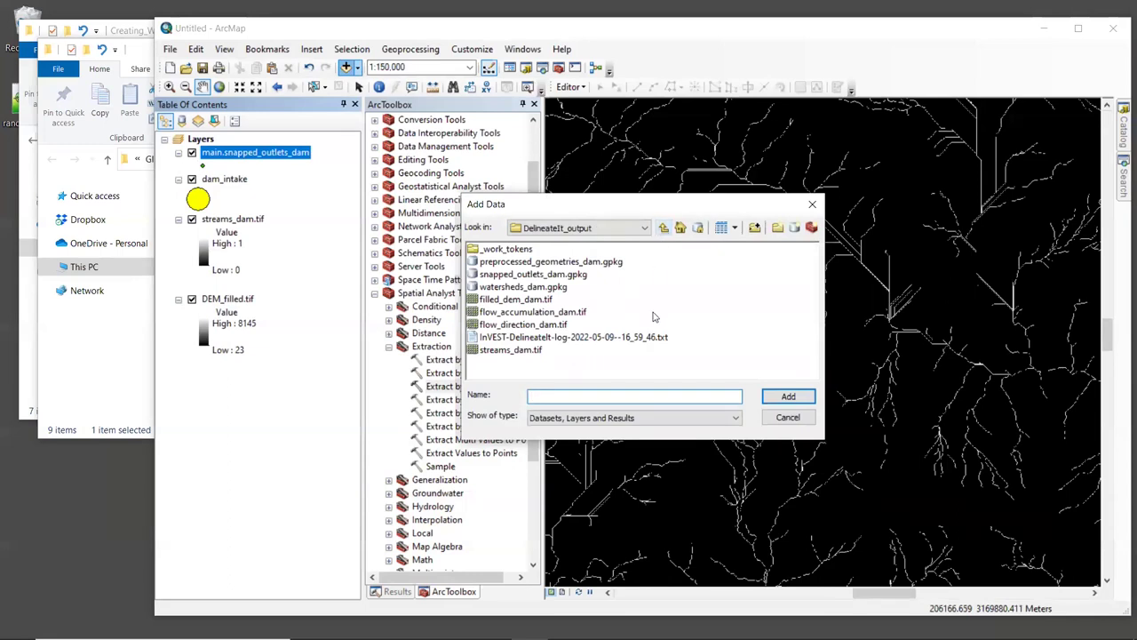
left_click(556, 290)
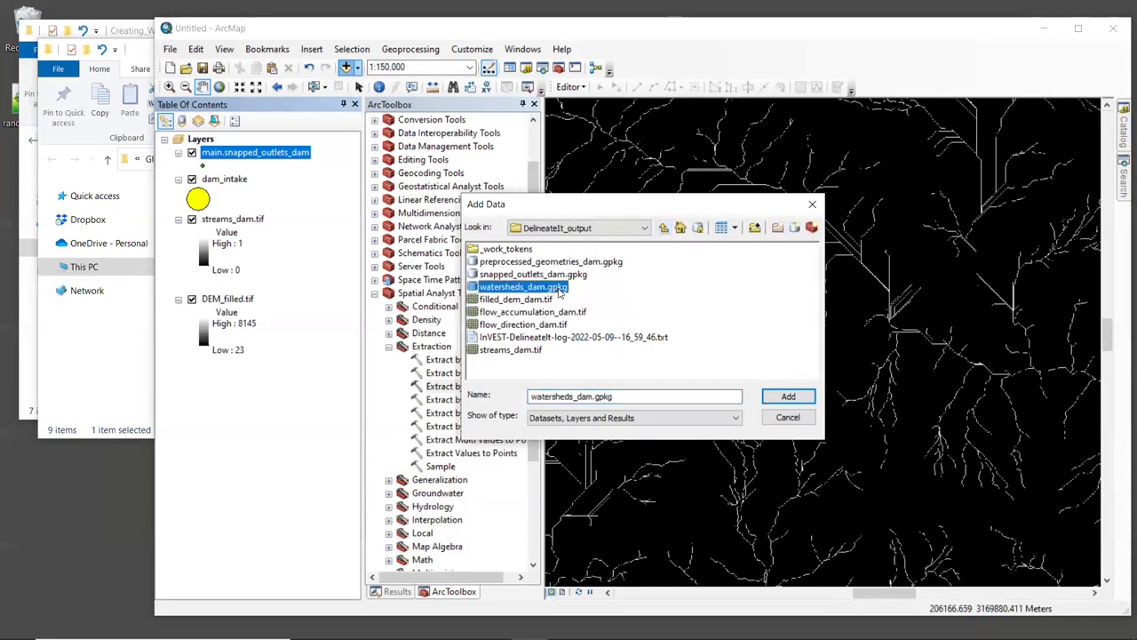
double_click(559, 289)
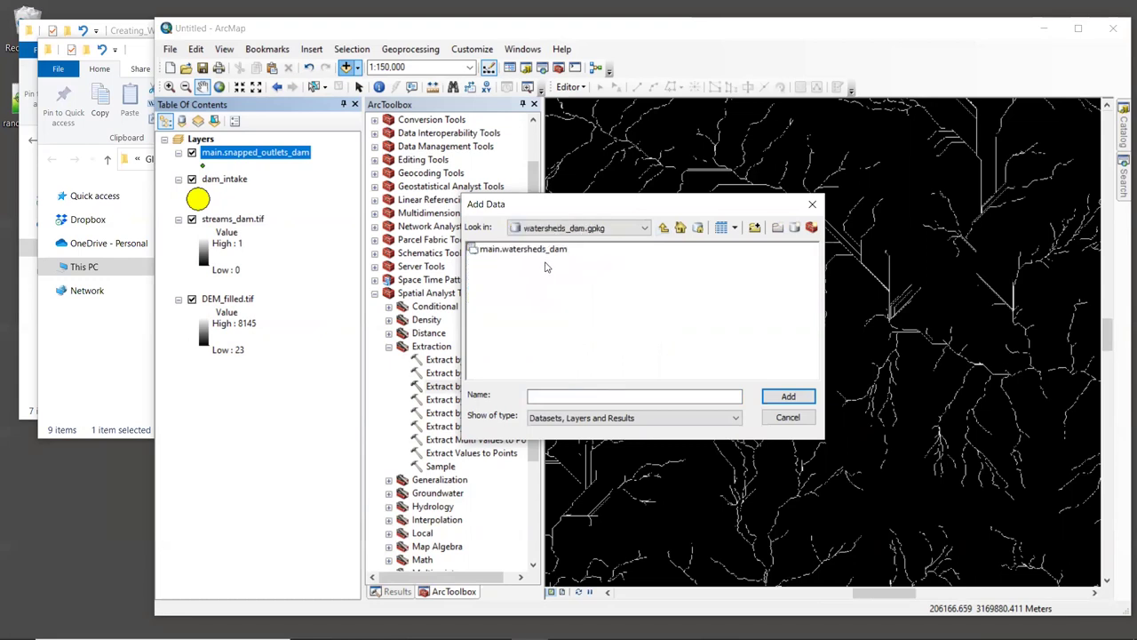
left_click(554, 253)
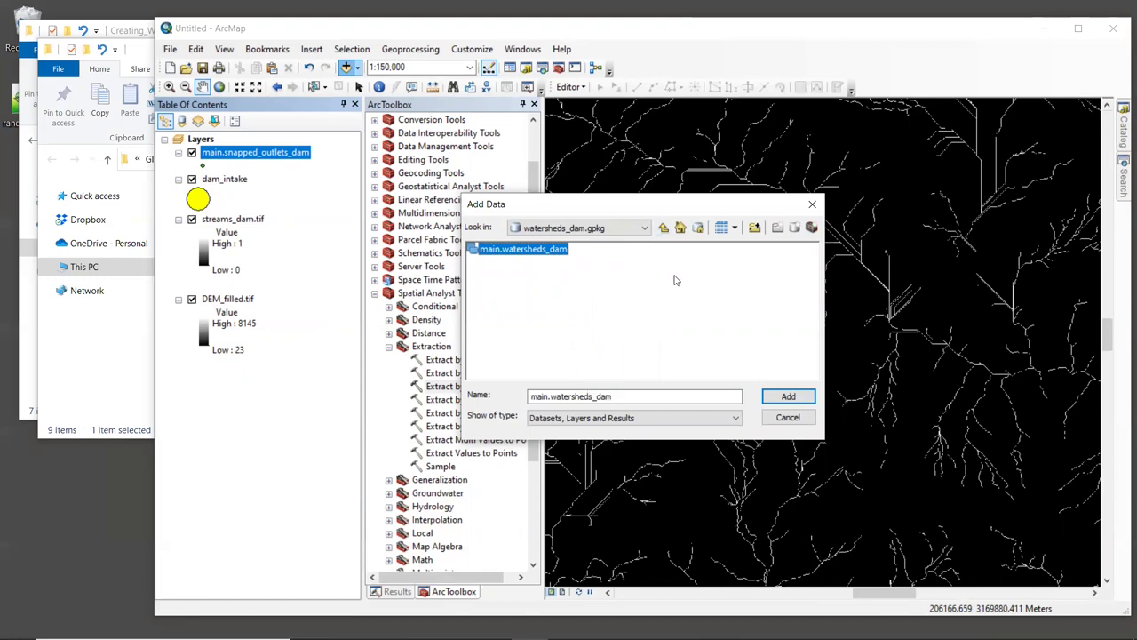
left_click(788, 396)
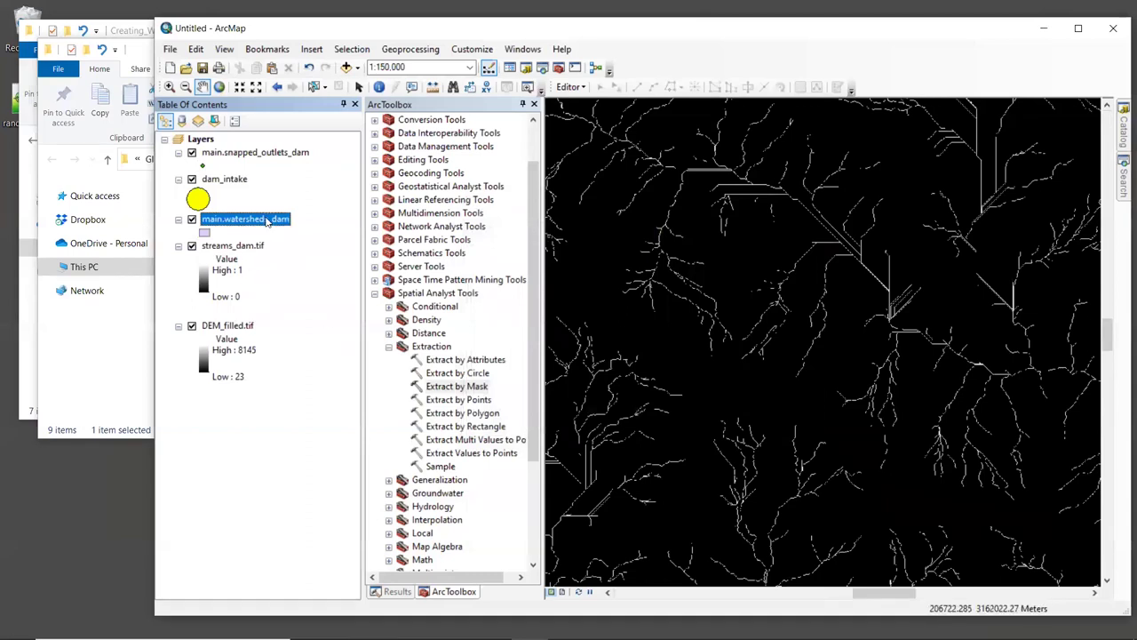
Zoom to the watershed and make it hollow with a width-2 Big Sky Blue outline.
right_click(267, 221)
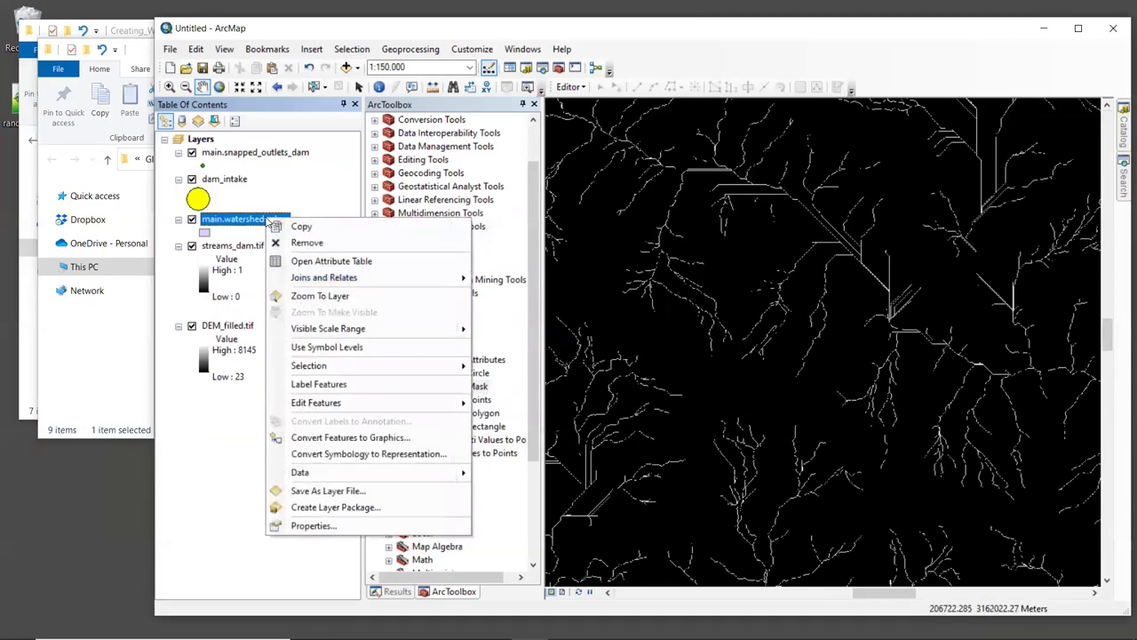
left_click(336, 298)
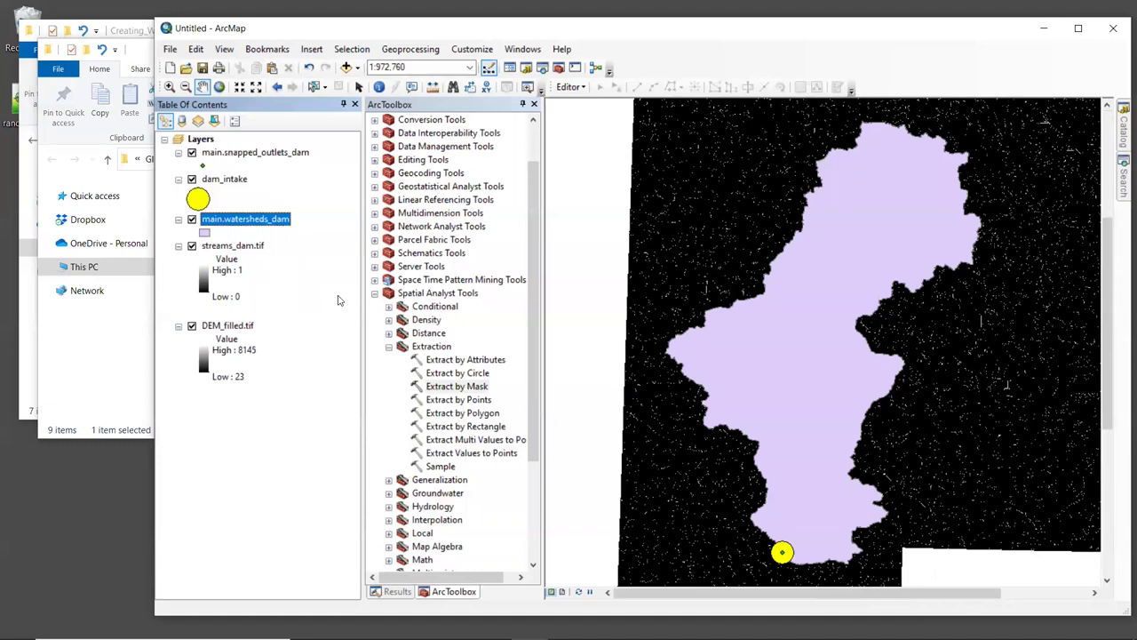
left_click(204, 232)
left_click(853, 334)
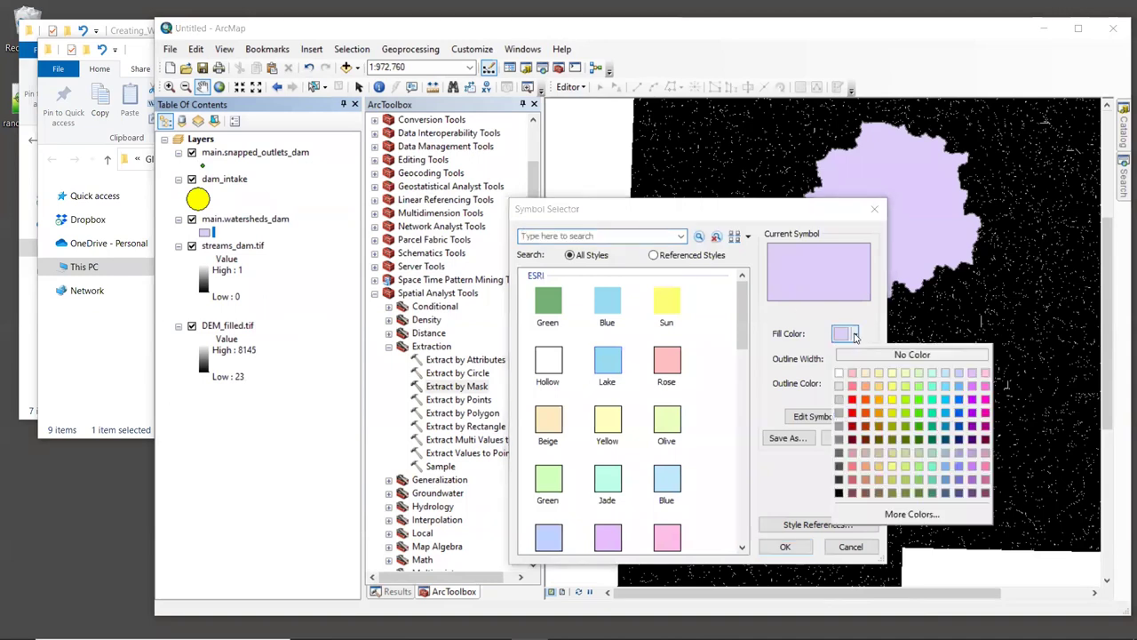
left_click(866, 356)
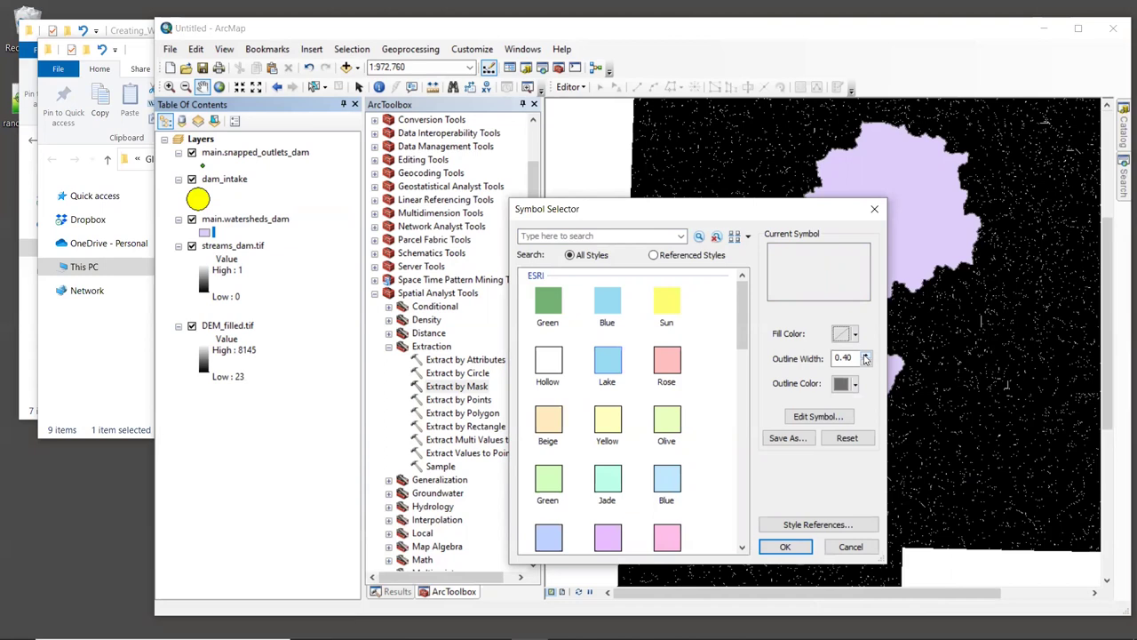
double_click(842, 357)
type("2")
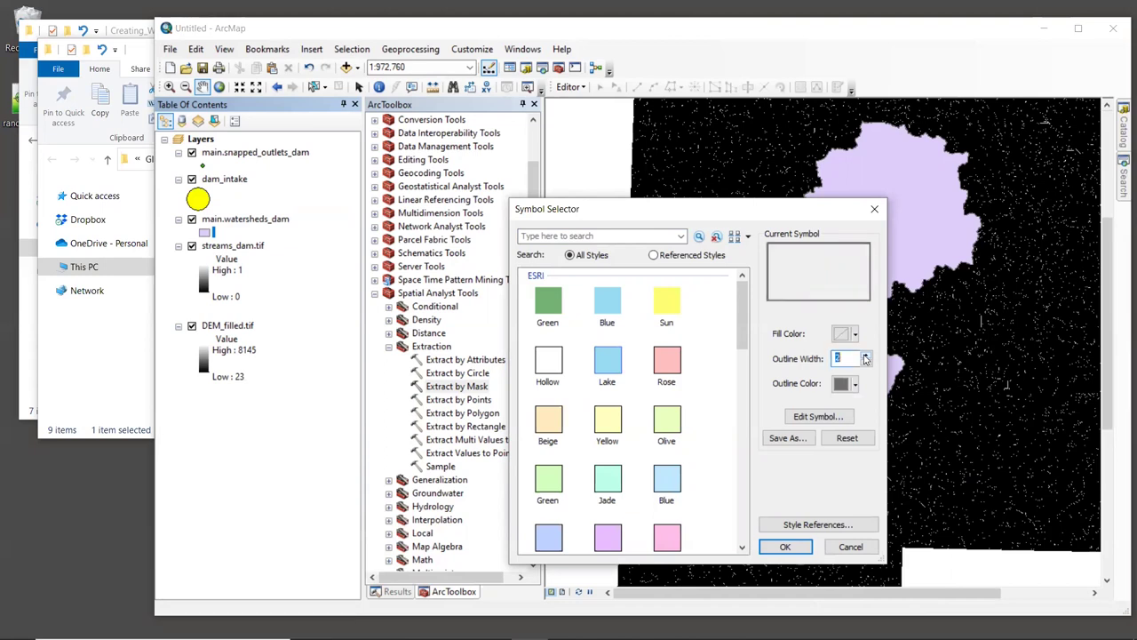
left_click(855, 384)
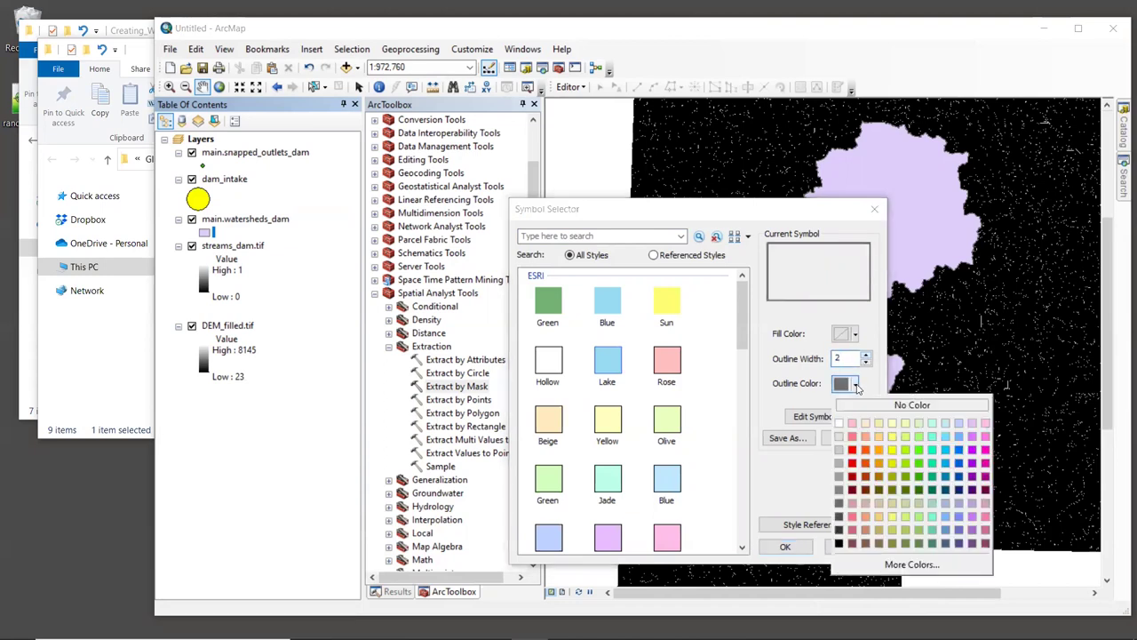
left_click(946, 454)
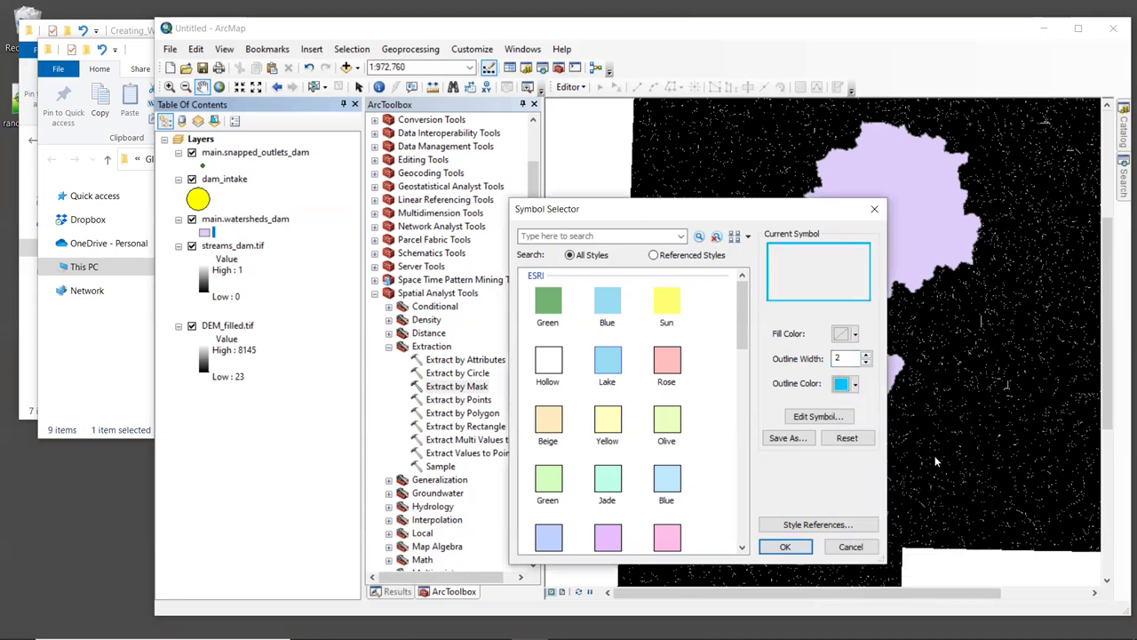
left_click(793, 544)
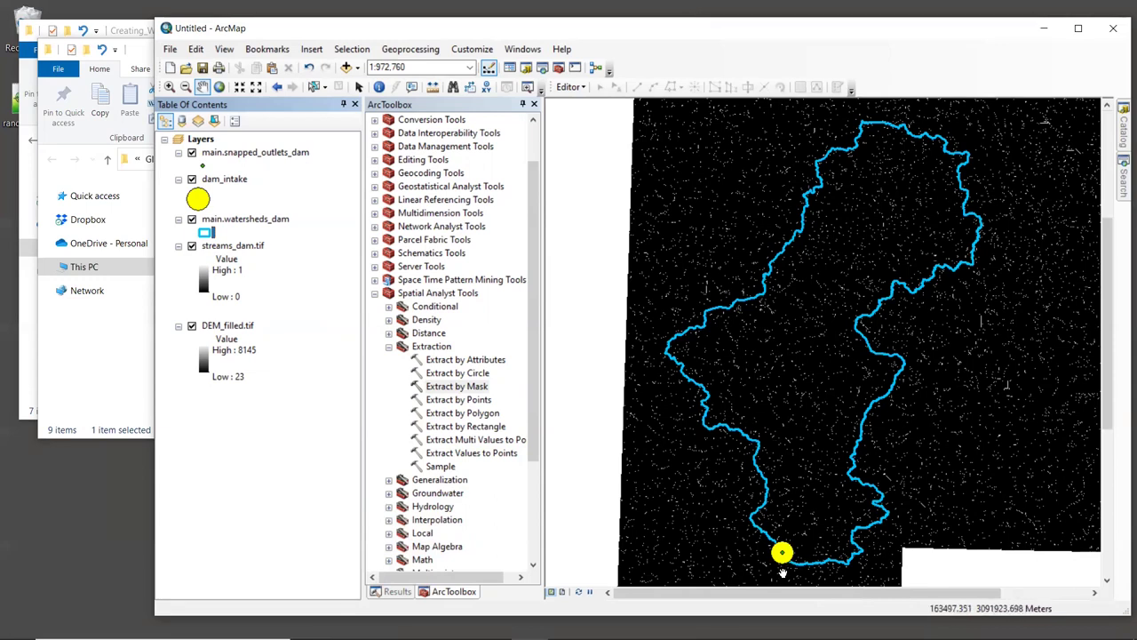
Zoom in to about 1:15,000 on the dam intake point, keeping it centred.
scroll(782, 573, "down", 8)
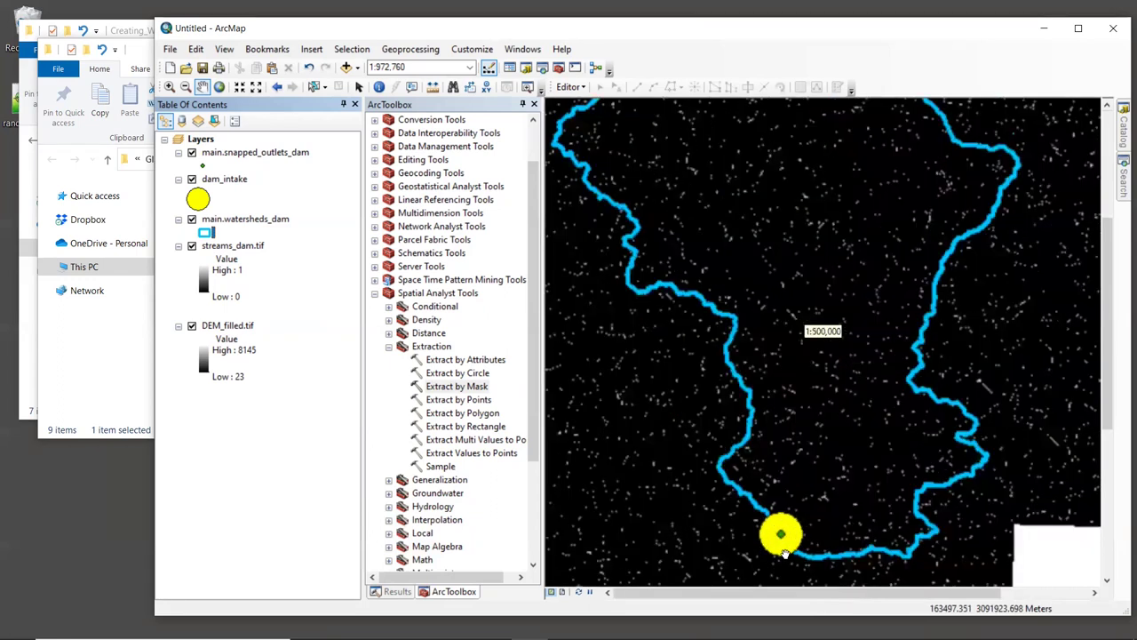
scroll(786, 549, "down", 2)
left_click_drag(787, 543, 855, 367)
scroll(810, 353, "down", 4)
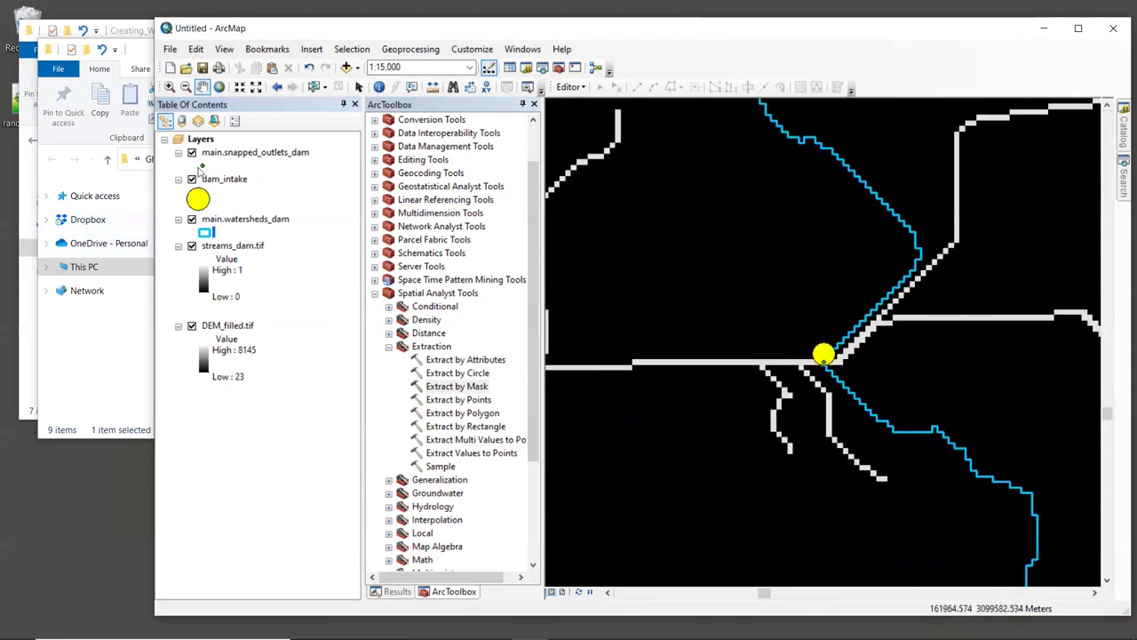
Make the snapped outlet marker an orange circle of size 11.
left_click(203, 166)
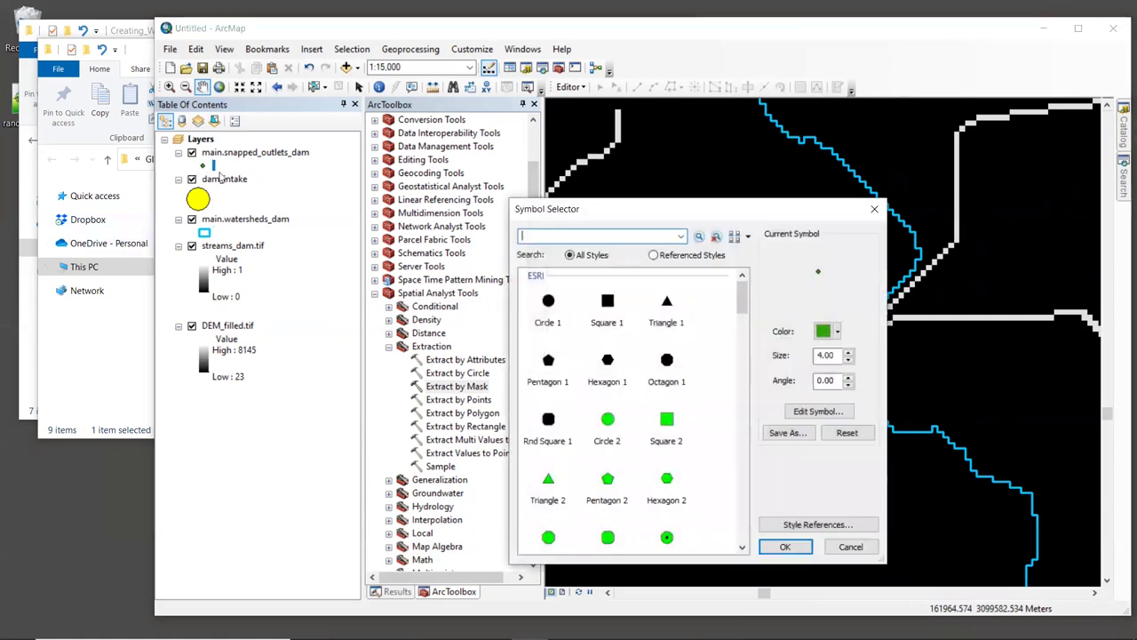
left_click(849, 352)
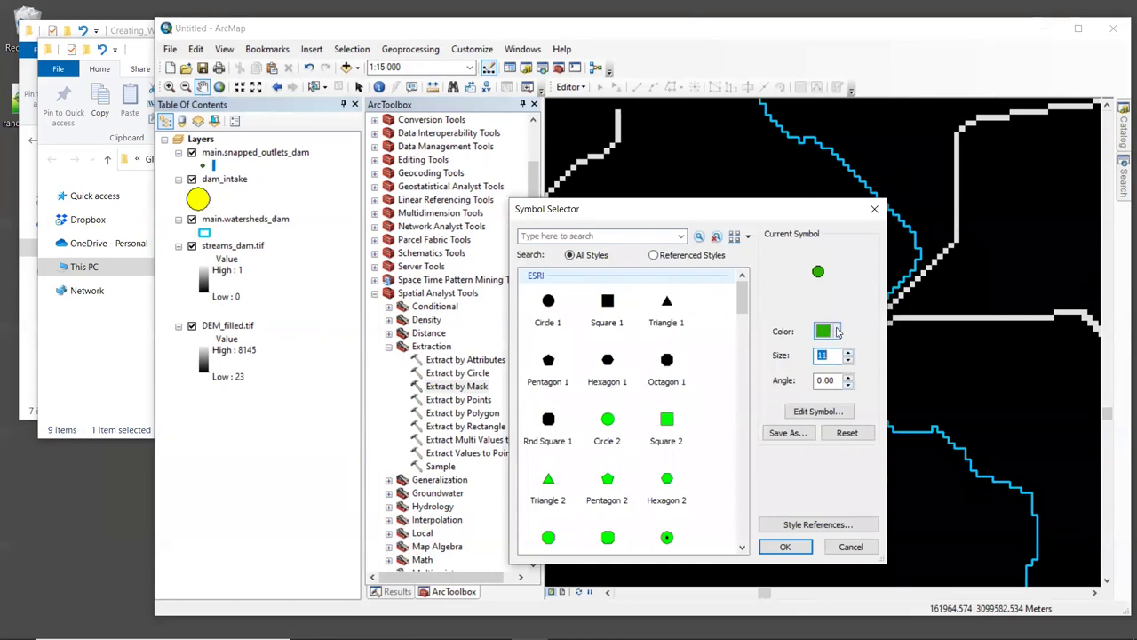
left_click(836, 332)
left_click(860, 409)
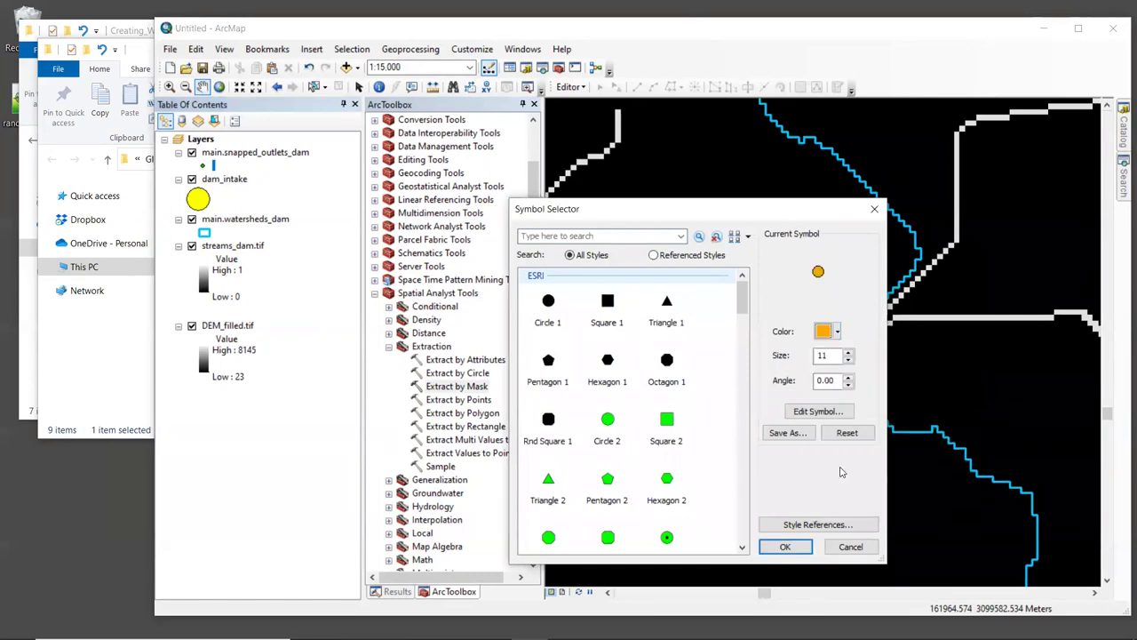
left_click(794, 546)
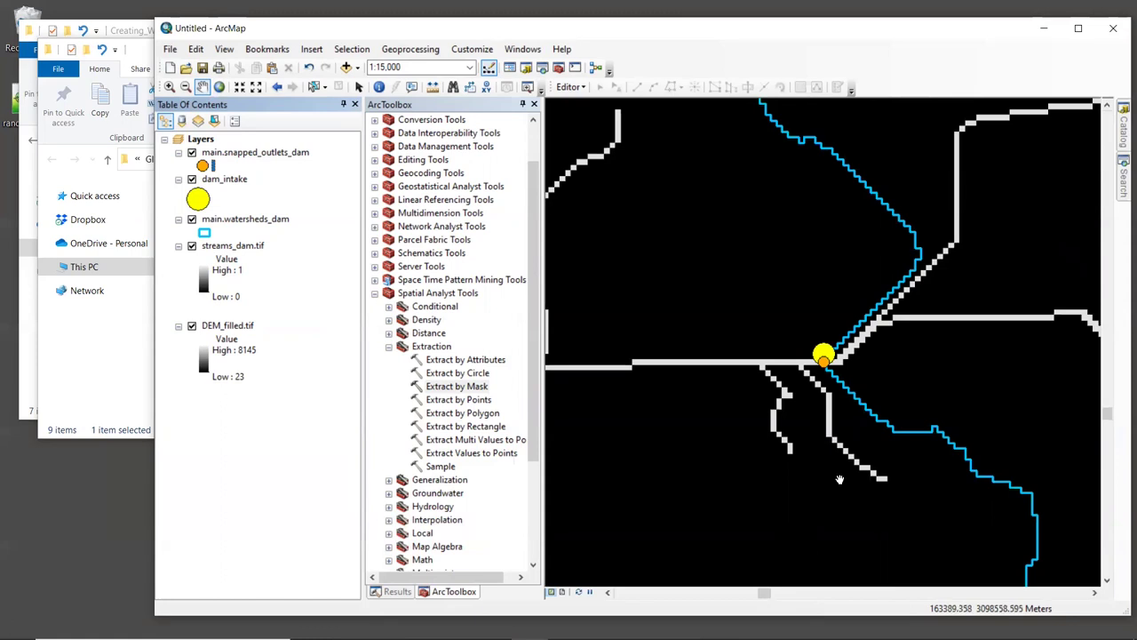
Zoom to about 1:2,500 on the dam point to see individual stream cells.
scroll(841, 354, "up", 1)
scroll(841, 354, "down", 4)
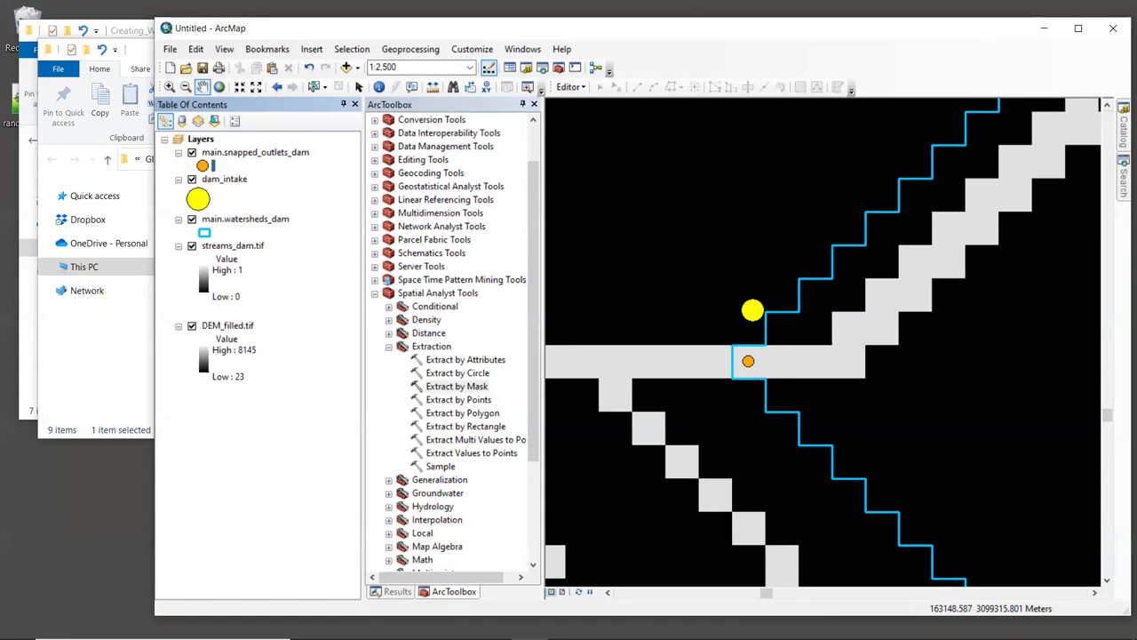
Open the ET0_CGIAR folder and drag et0_v3_01.tif onto the ArcMap map.
left_click(140, 51)
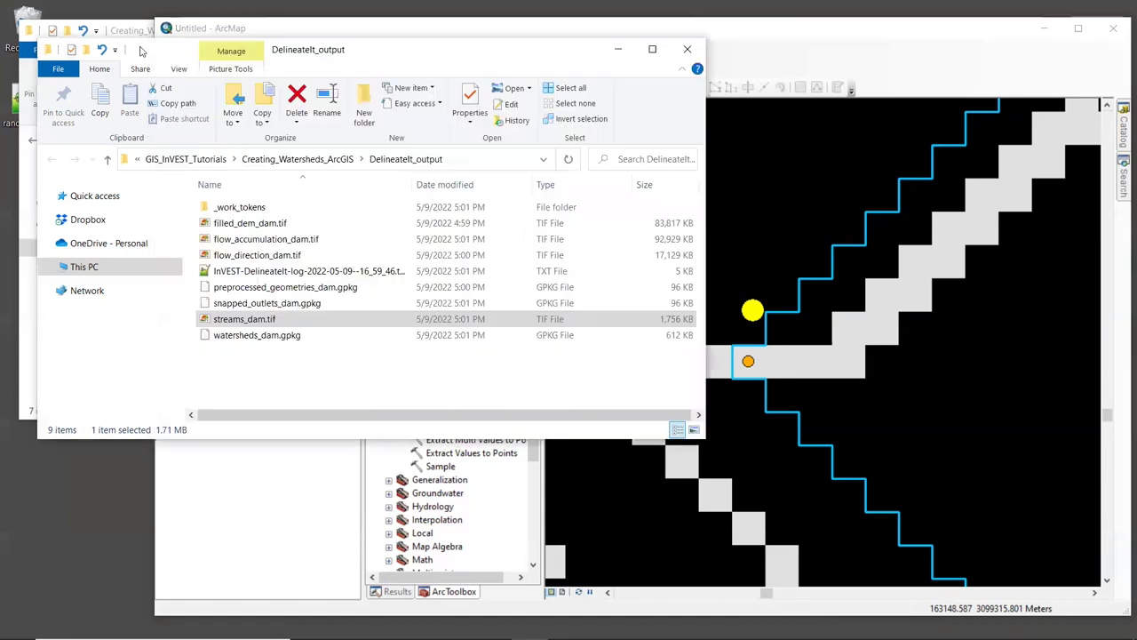
left_click(619, 49)
left_click(138, 34)
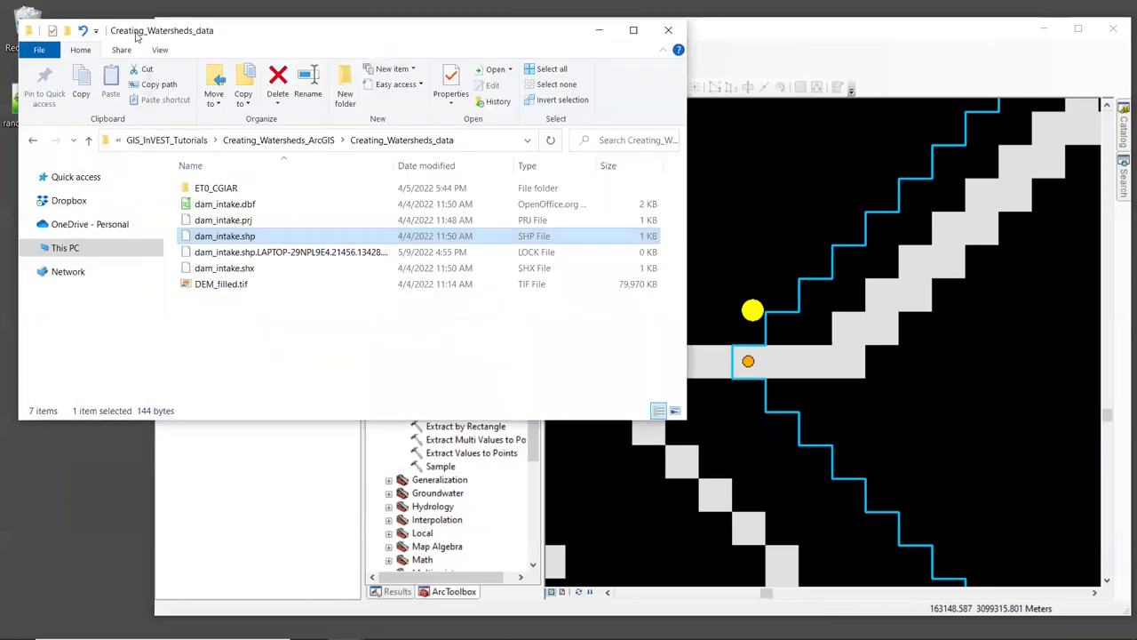
double_click(260, 189)
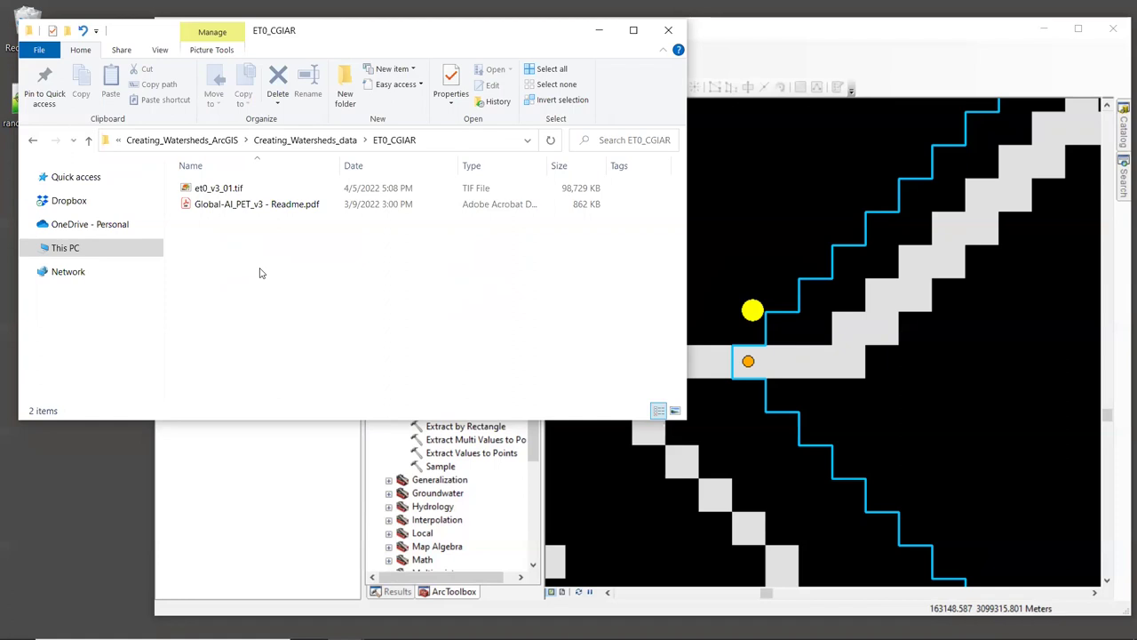
left_click(245, 188)
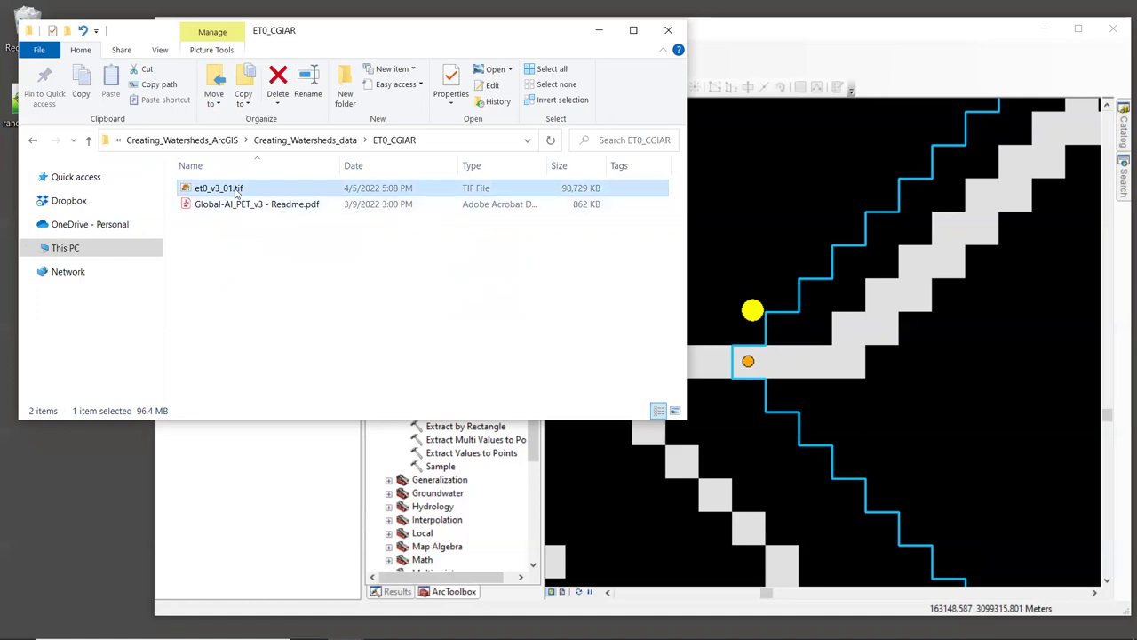
left_click_drag(238, 191, 889, 190)
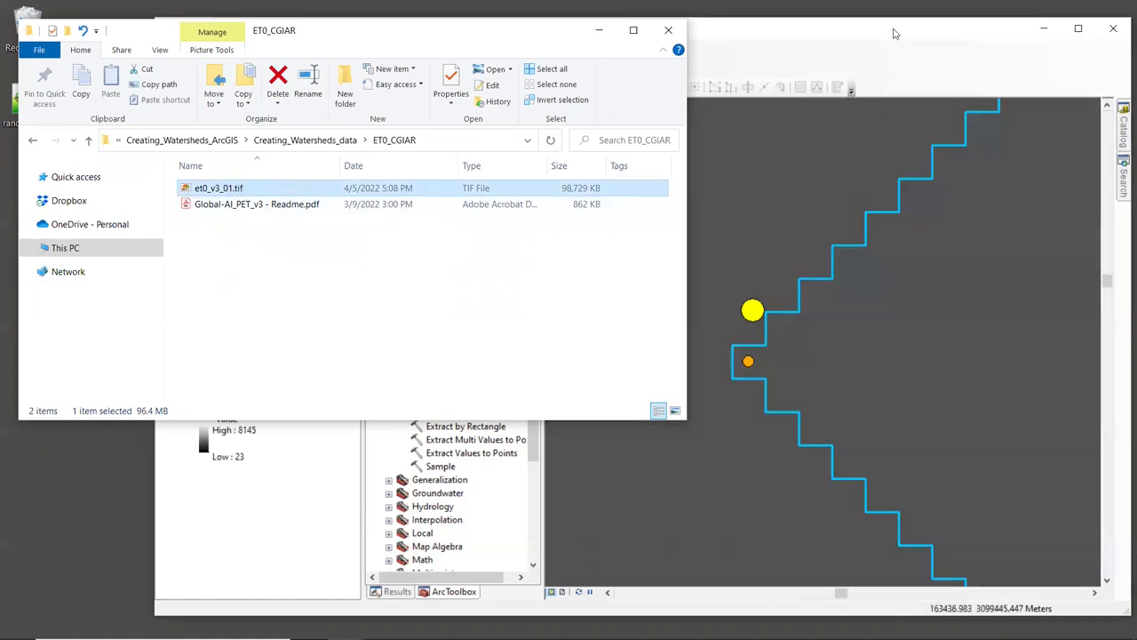
Zoom to the full main.watersheds_dam extent and collapse Spatial Analyst Tools.
left_click(895, 32)
right_click(224, 247)
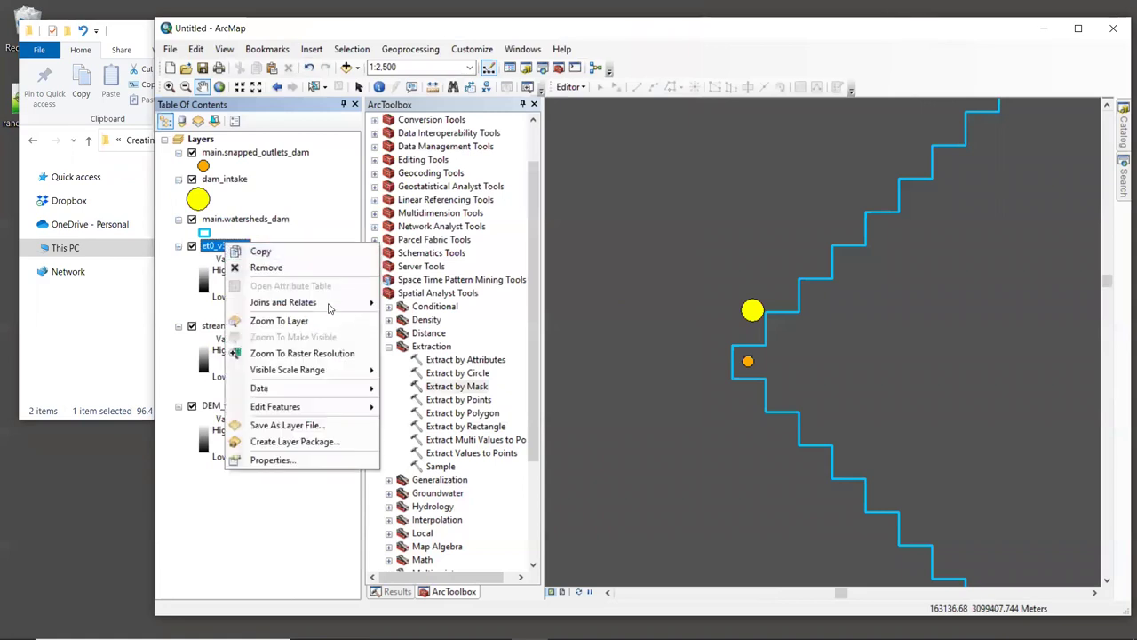
left_click(275, 219)
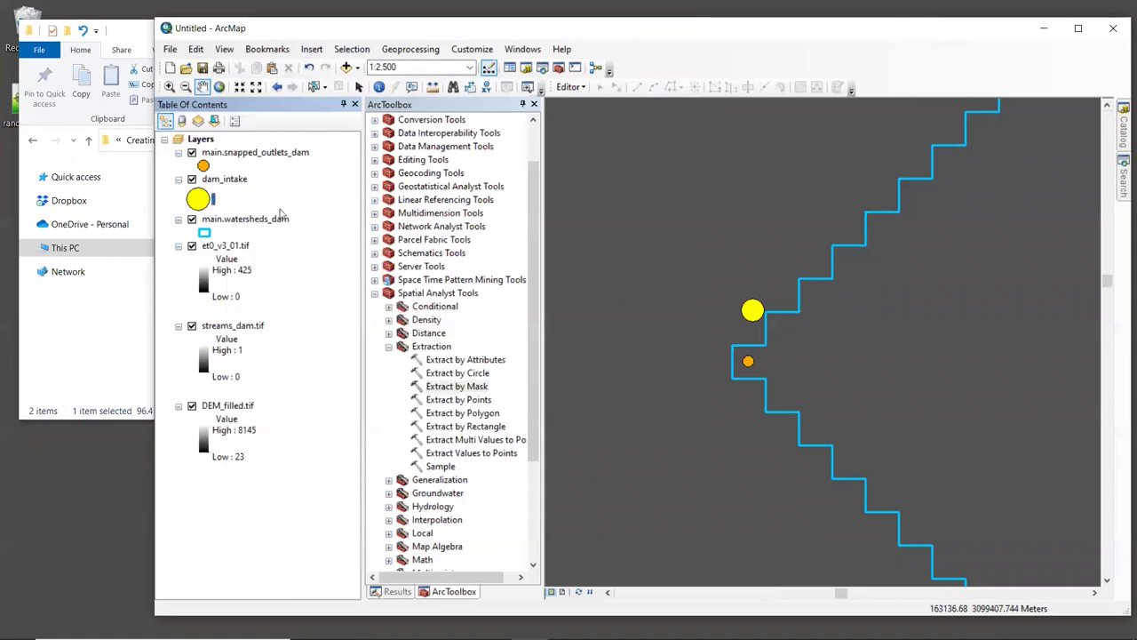
right_click(275, 219)
left_click(373, 300)
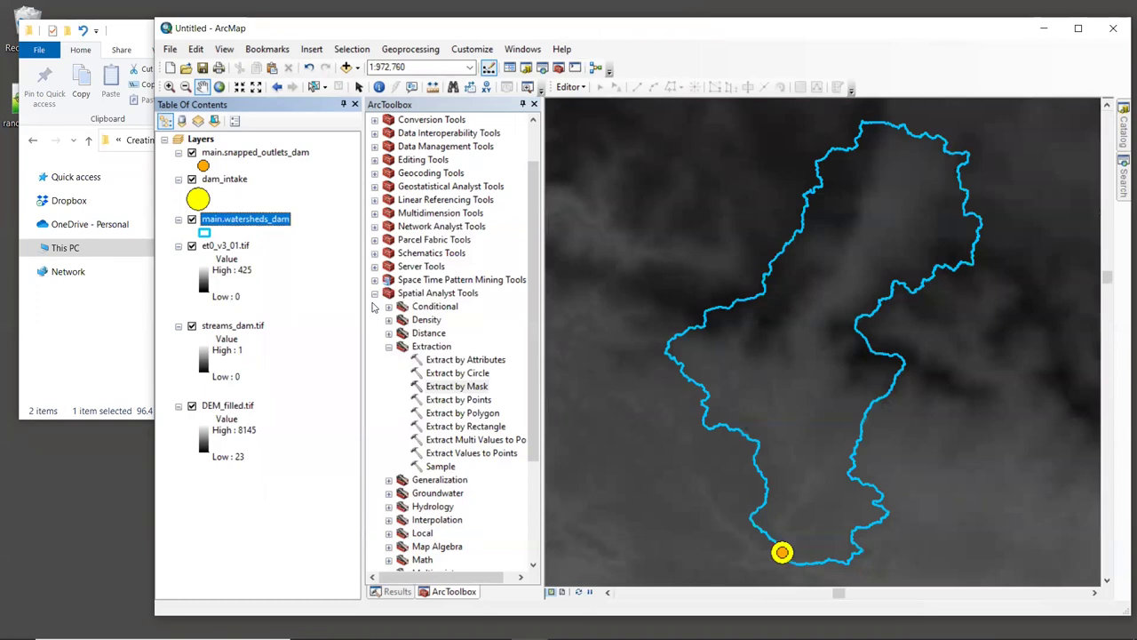
left_click(374, 294)
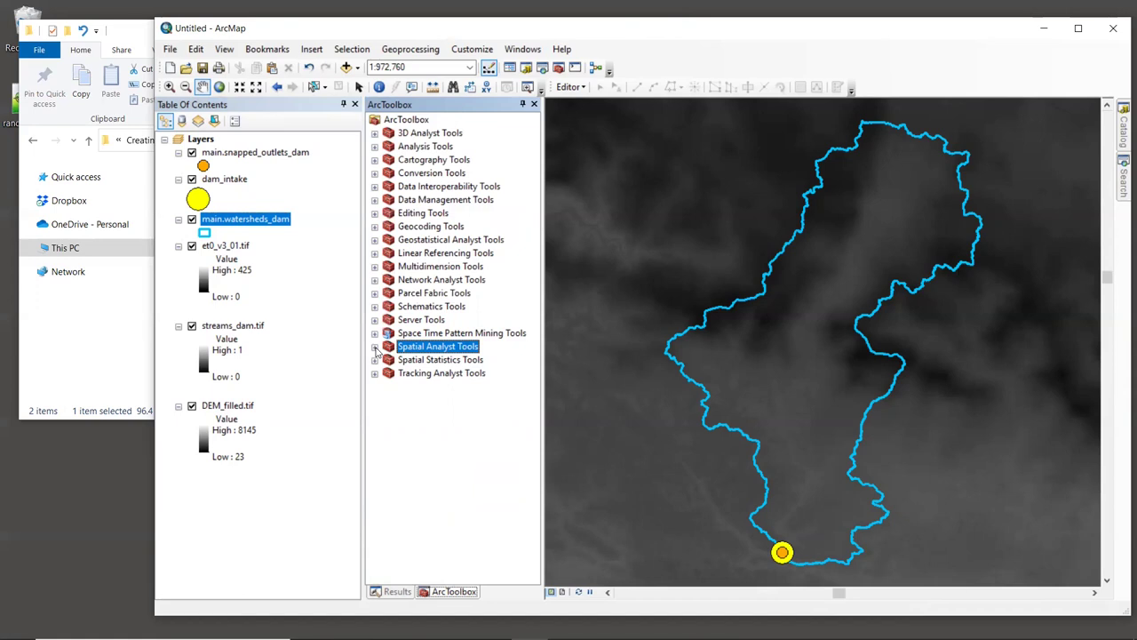
Run Extract by Mask on et0_v3_01.tif with main.watersheds_dam, saving et0_01_clip.tif.
left_click(375, 346)
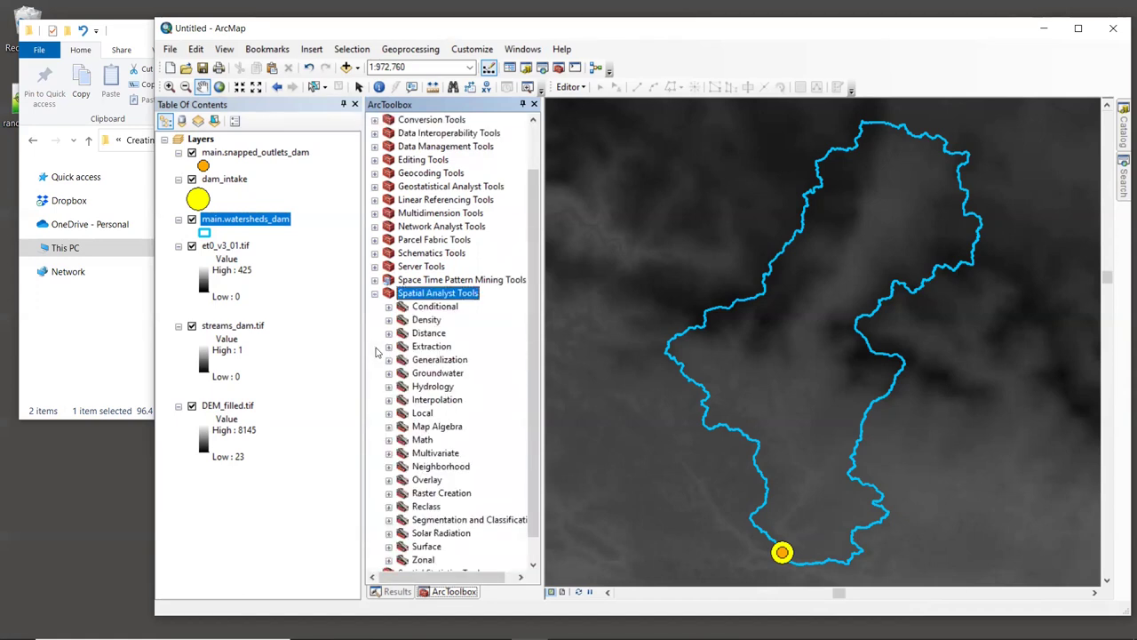
left_click(389, 347)
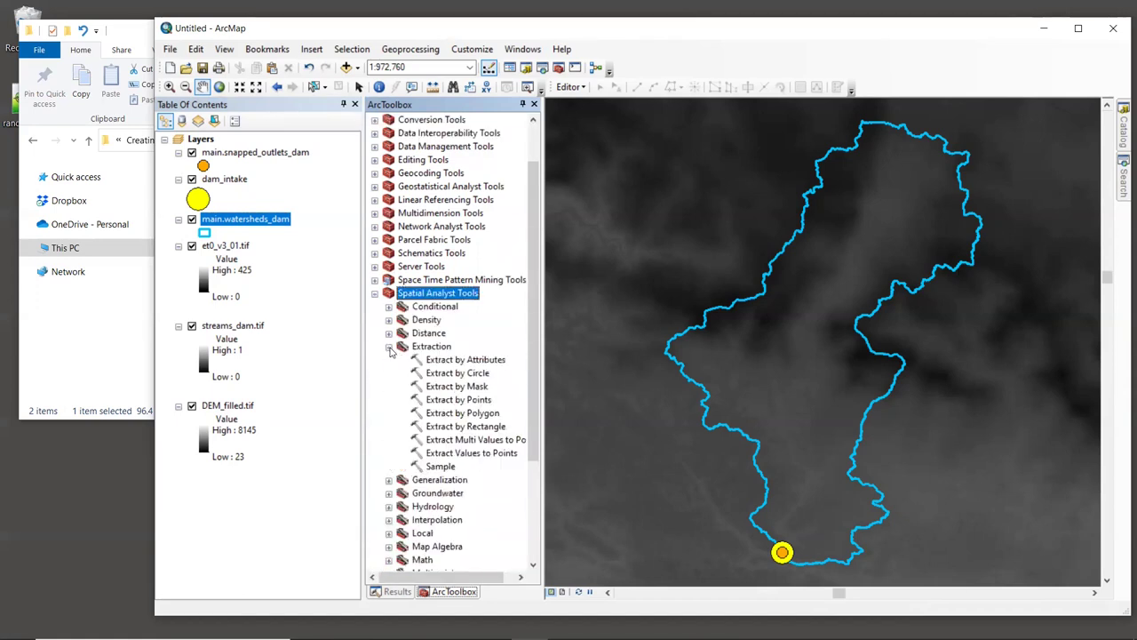
left_click(468, 388)
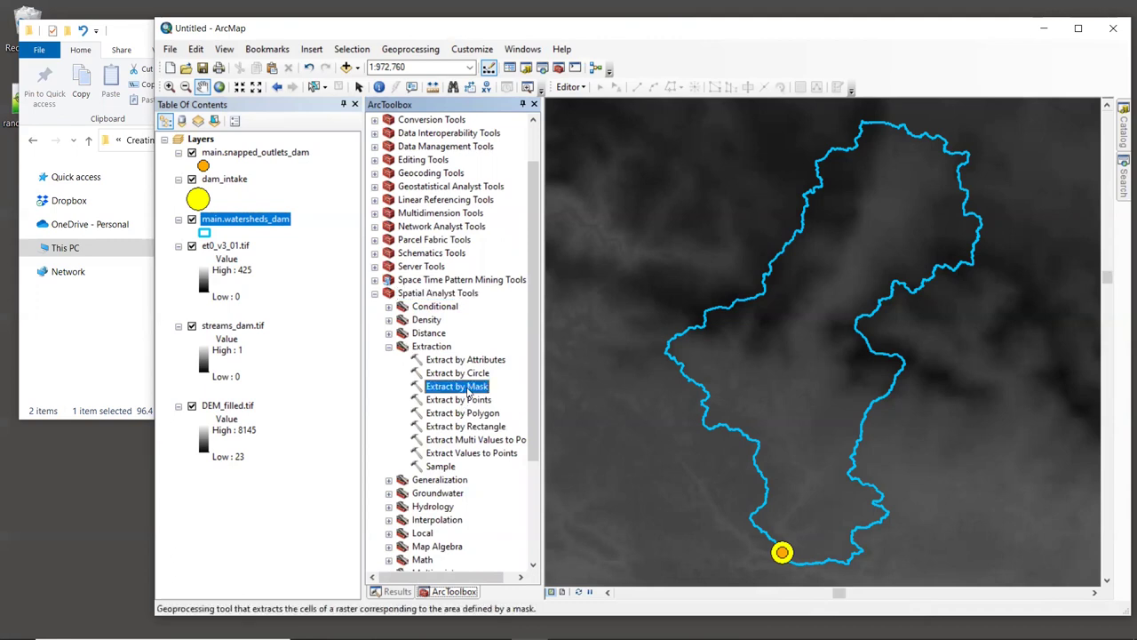
double_click(468, 388)
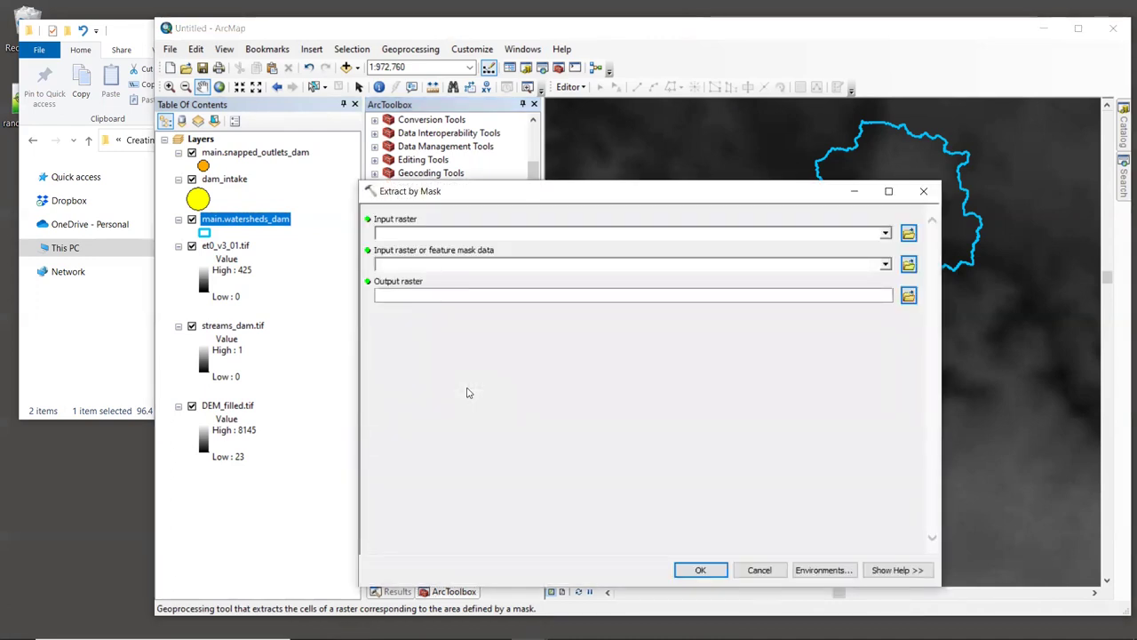
left_click_drag(236, 249, 468, 233)
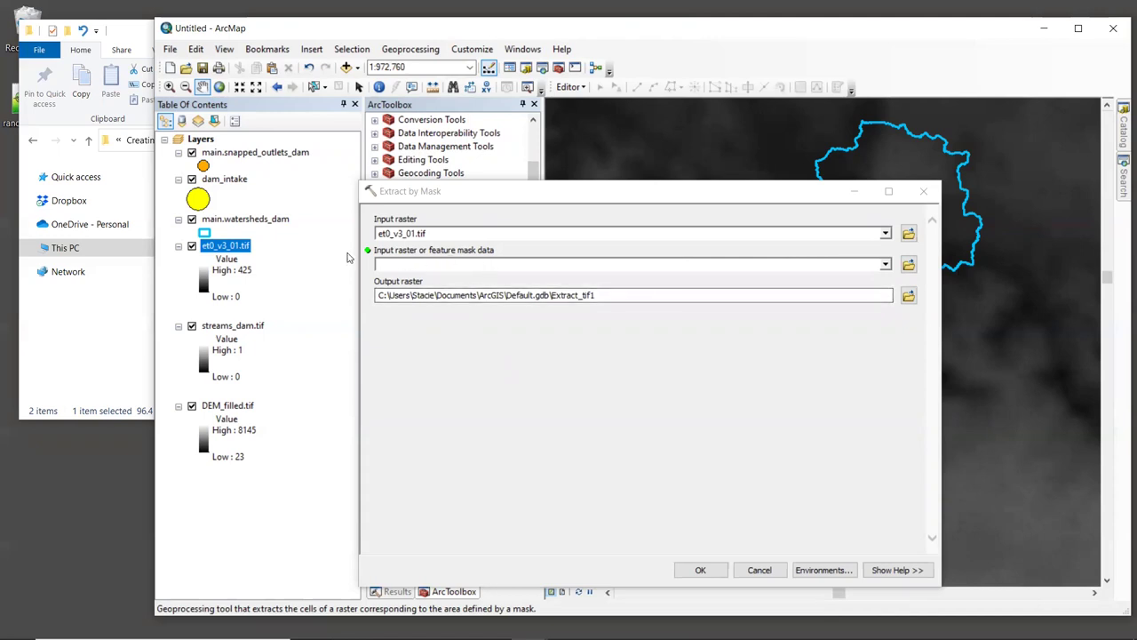
left_click_drag(265, 223, 441, 264)
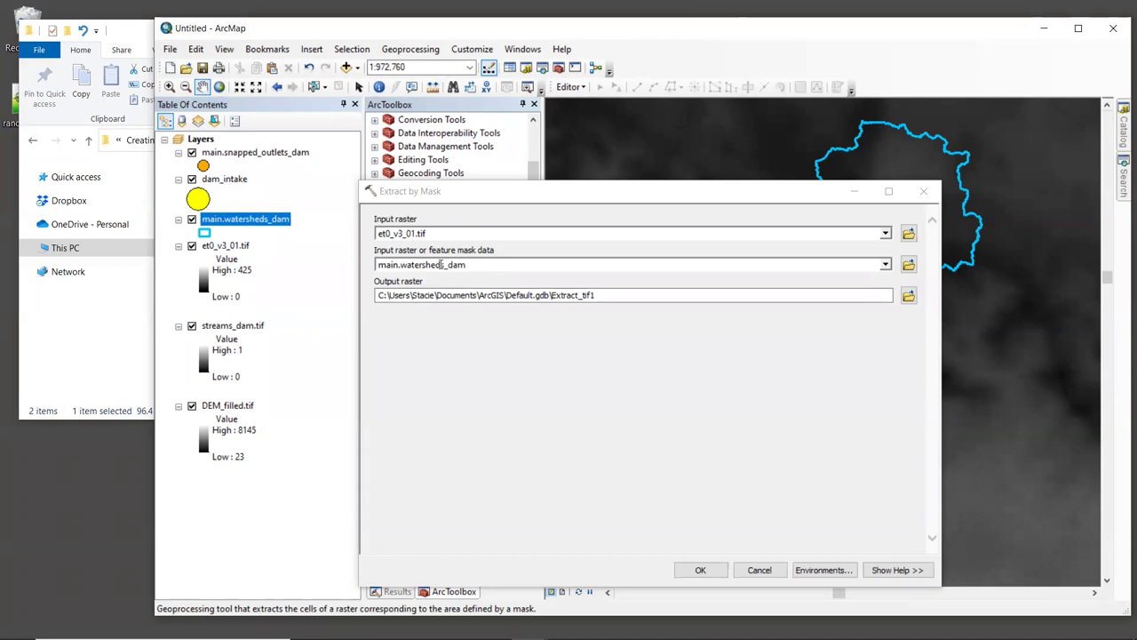
left_click(907, 297)
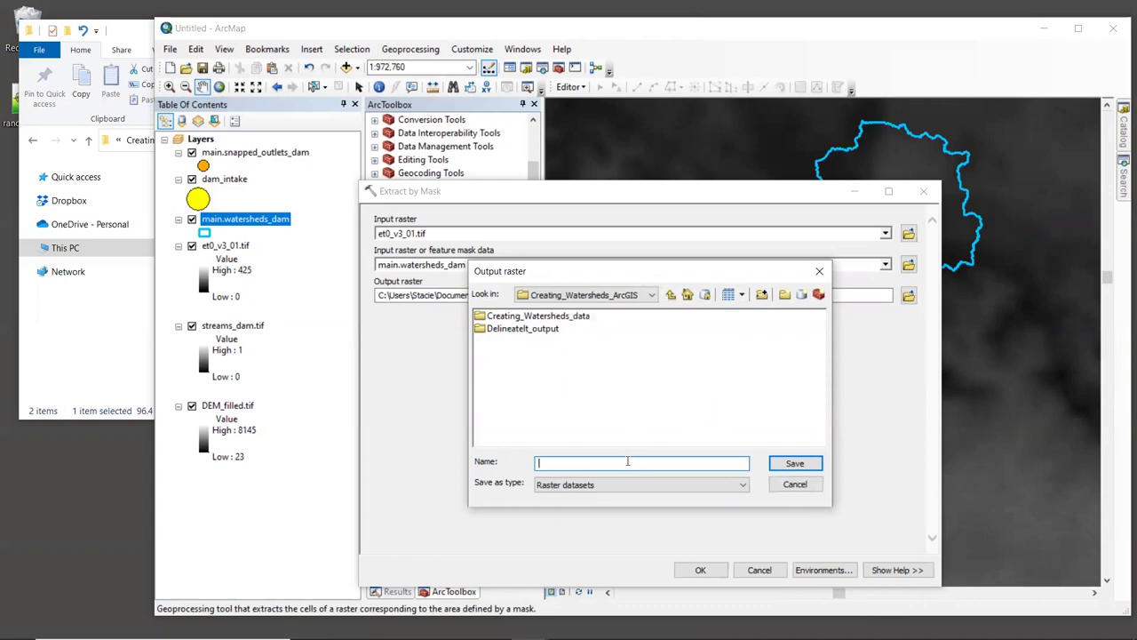
type("et0_01_clip.tif")
key("Return")
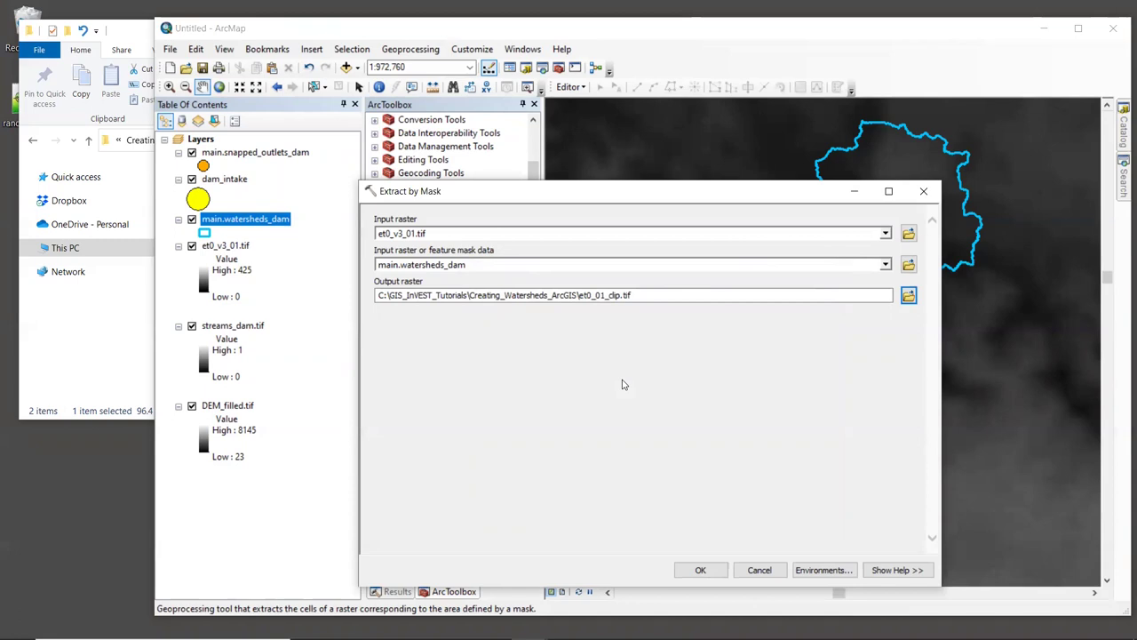
left_click(701, 570)
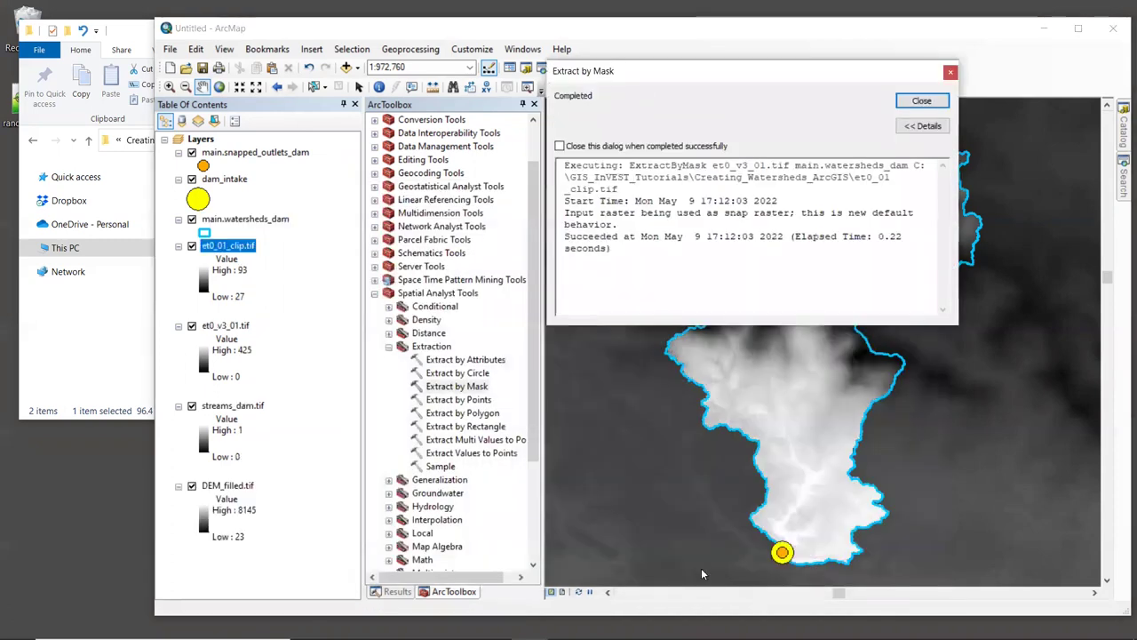
Close the progress report and hide the original ET0, stream and filled DEM layers.
left_click(920, 100)
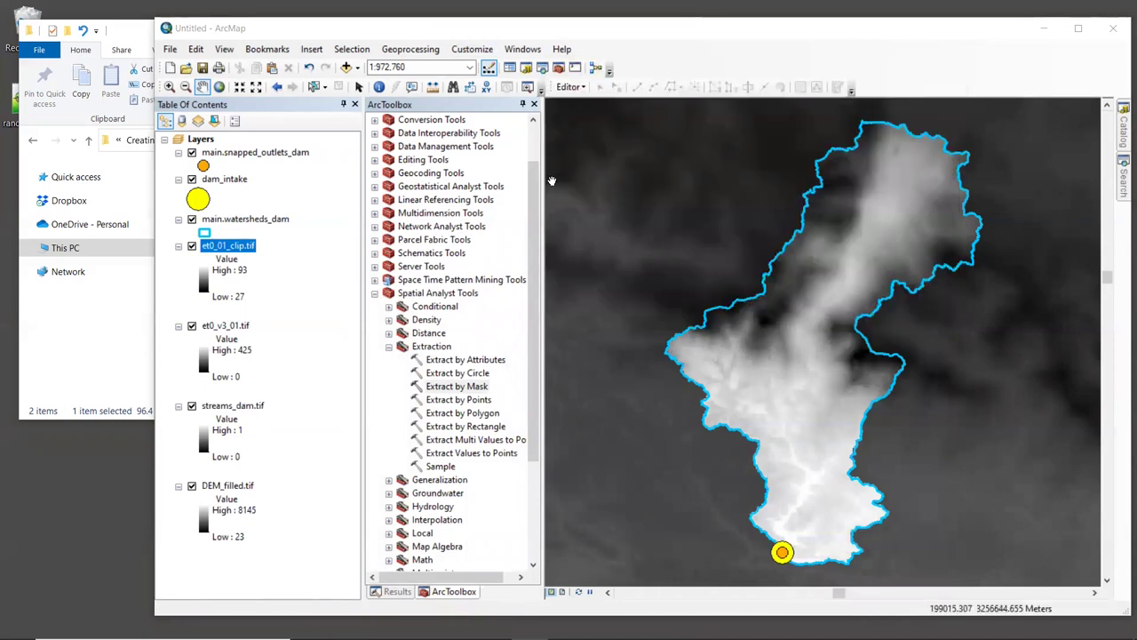
left_click(192, 326)
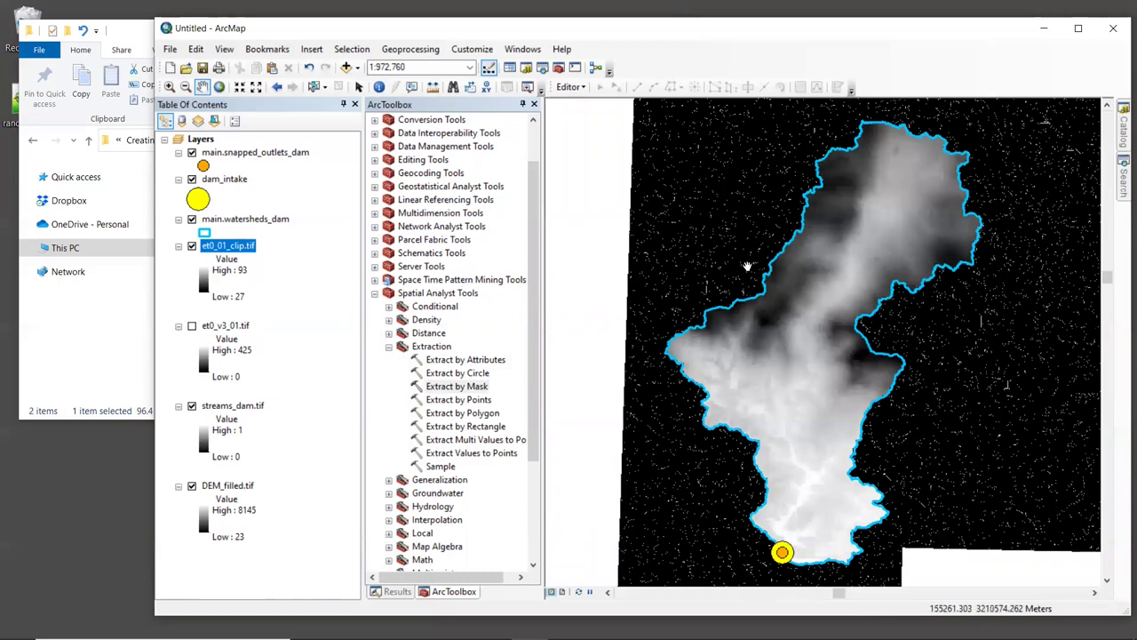
left_click(192, 406)
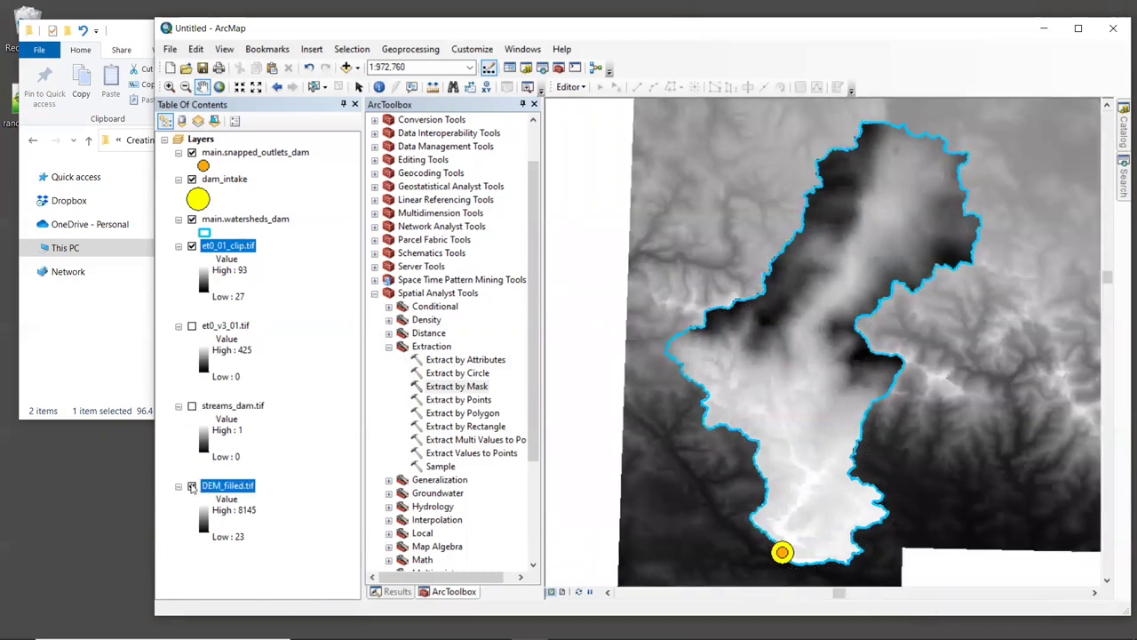
left_click(192, 486)
Zoom to about 1:63,360 along the watershed boundary to inspect the ET0 clip cells.
scroll(786, 230, "down", 4)
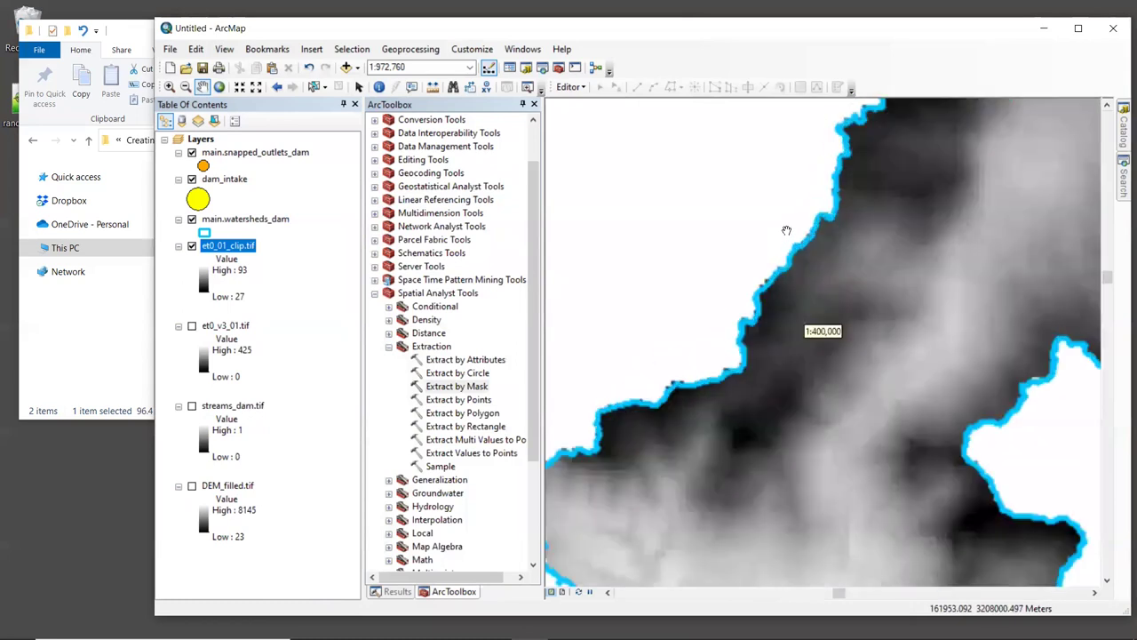
scroll(786, 230, "down", 6)
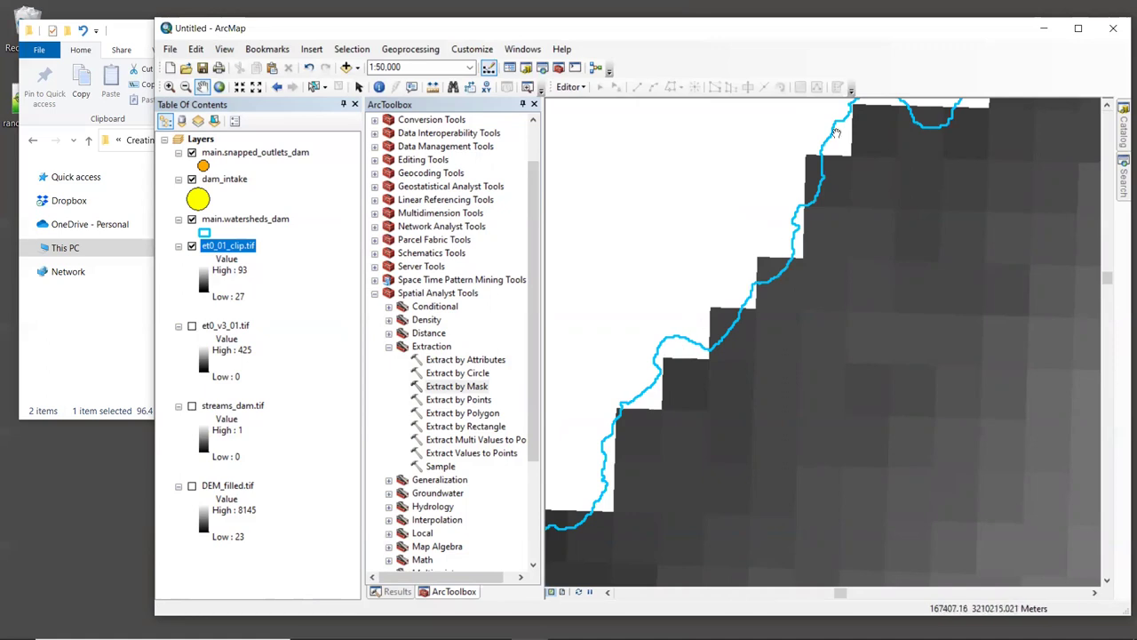
scroll(818, 219, "up", 1)
scroll(818, 218, "down", 2)
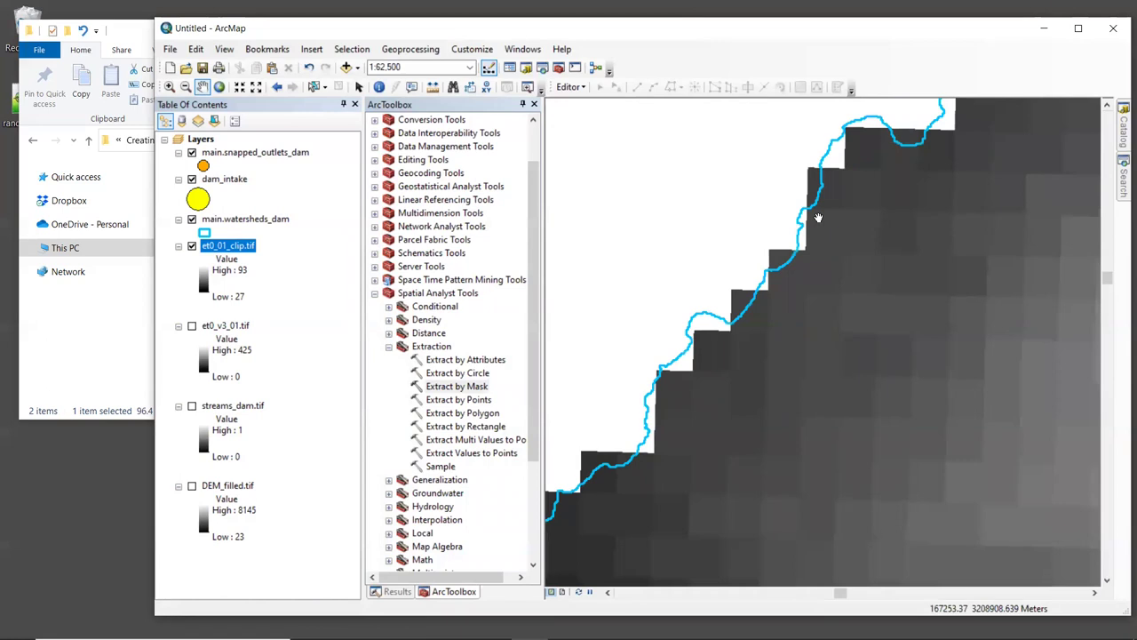
scroll(818, 218, "down", 1)
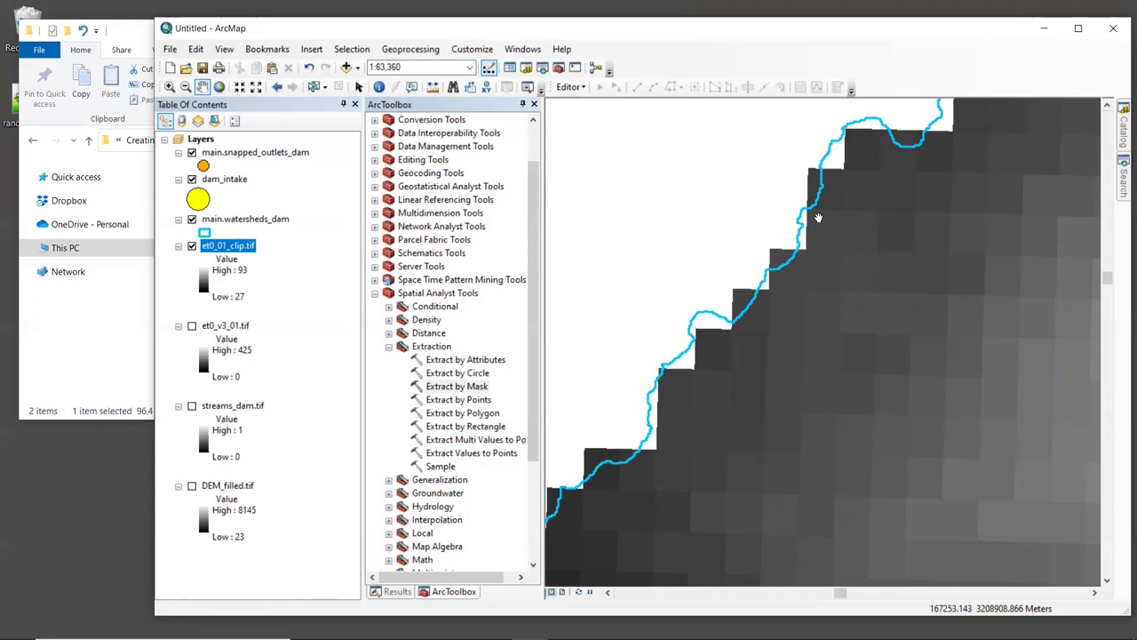
Run Extract by Mask on DEM_filled.tif with main.watersheds_dam, saving DEM_clip.tif.
double_click(455, 388)
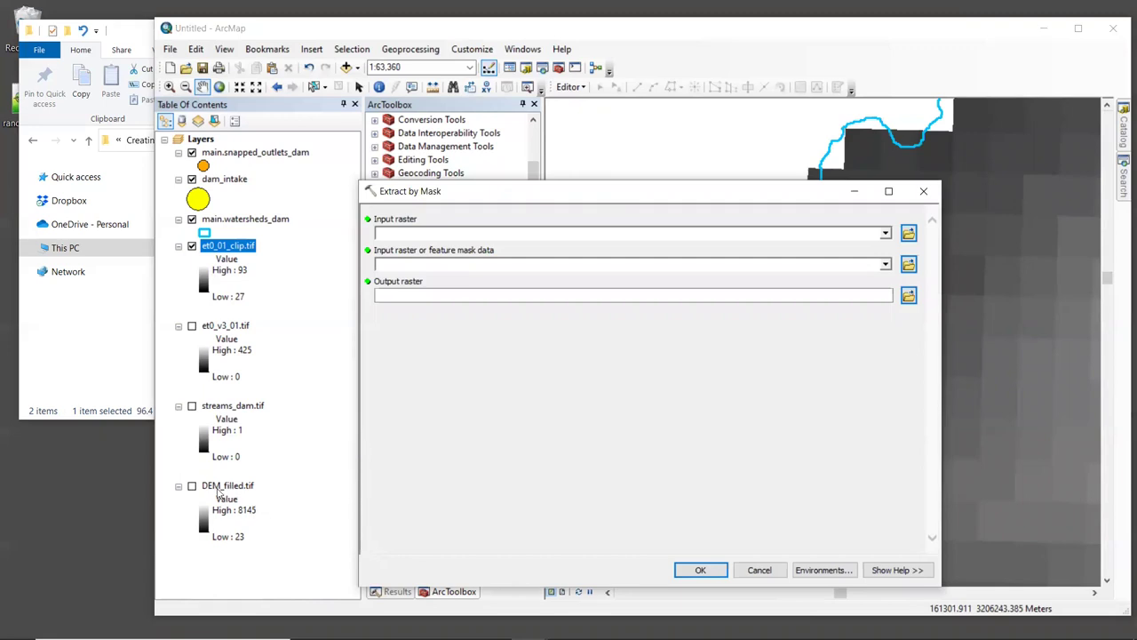
left_click_drag(219, 491, 470, 232)
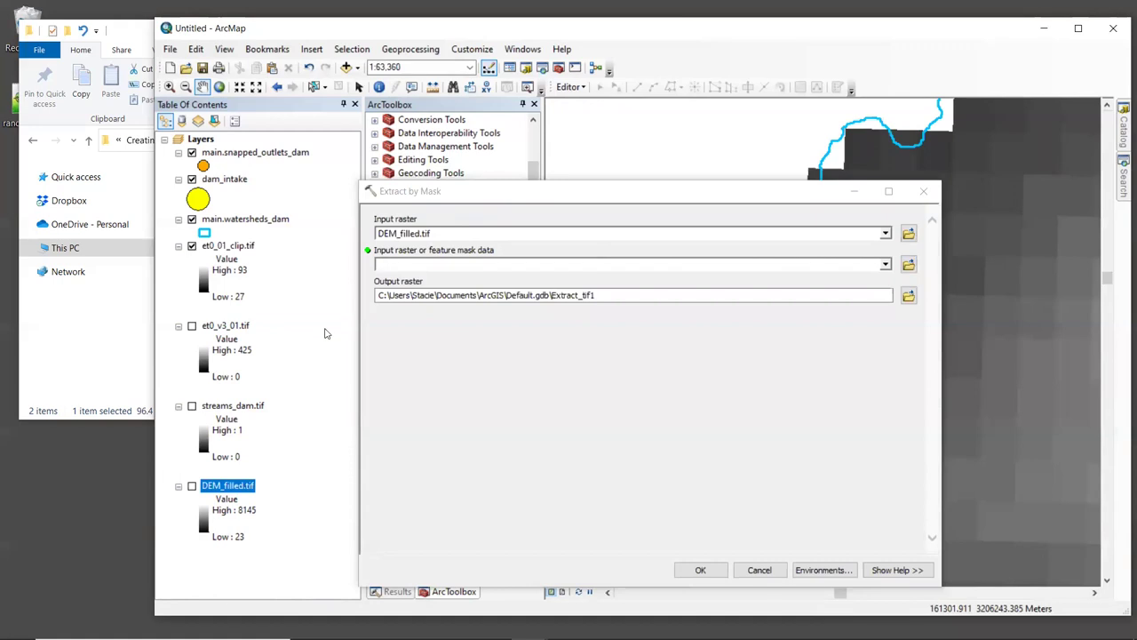
left_click_drag(270, 222, 428, 265)
left_click(908, 295)
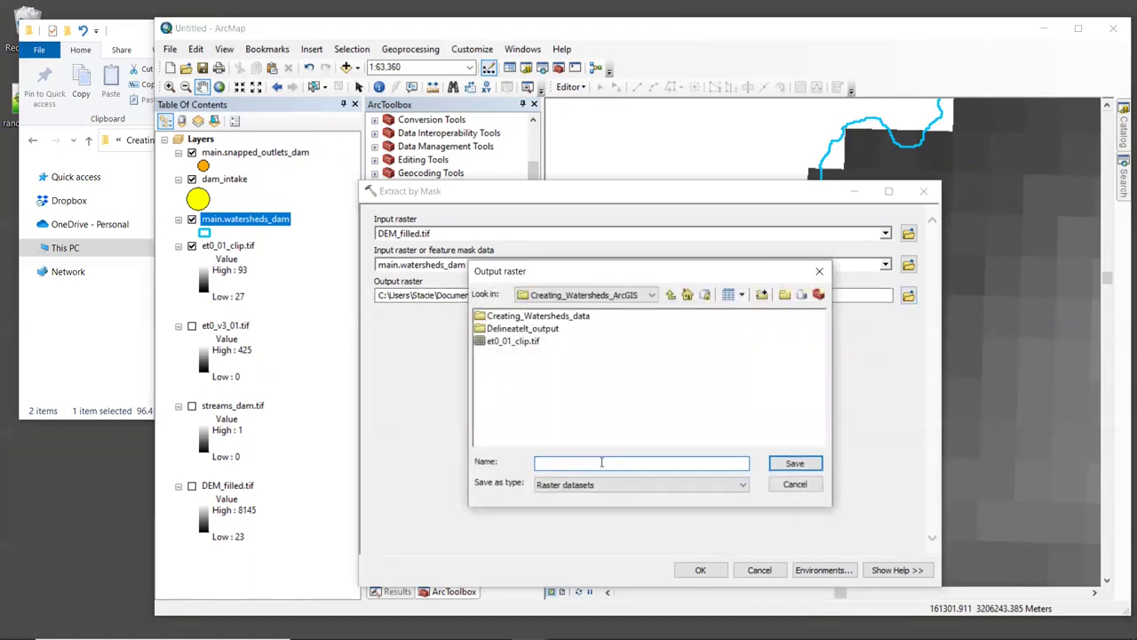
type("DEM_clip.tif")
key("Return")
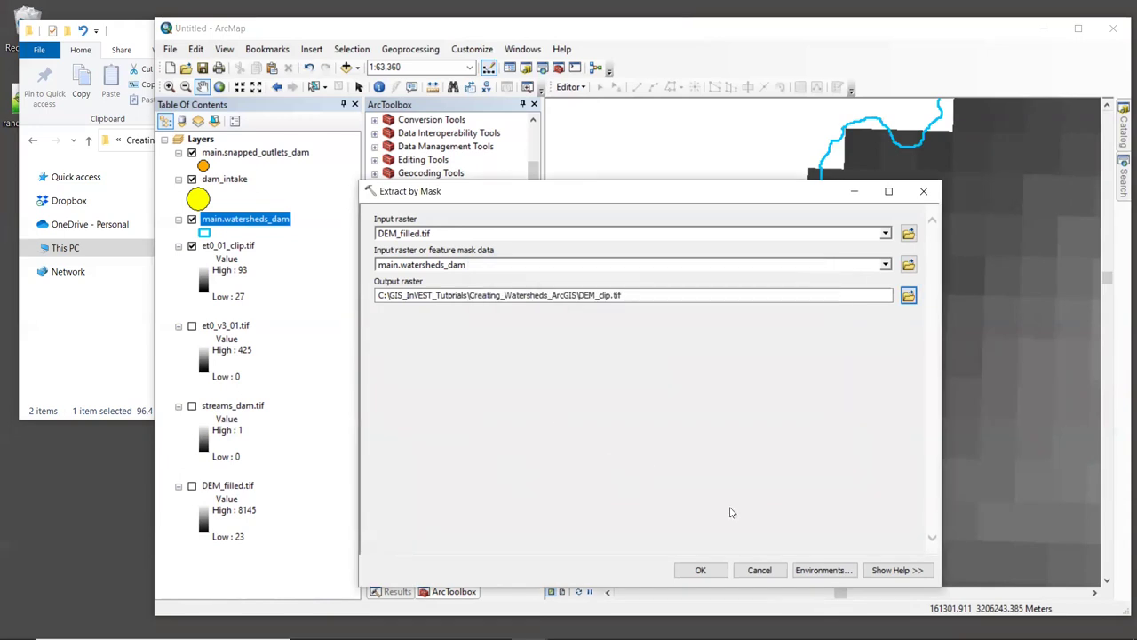
left_click(700, 569)
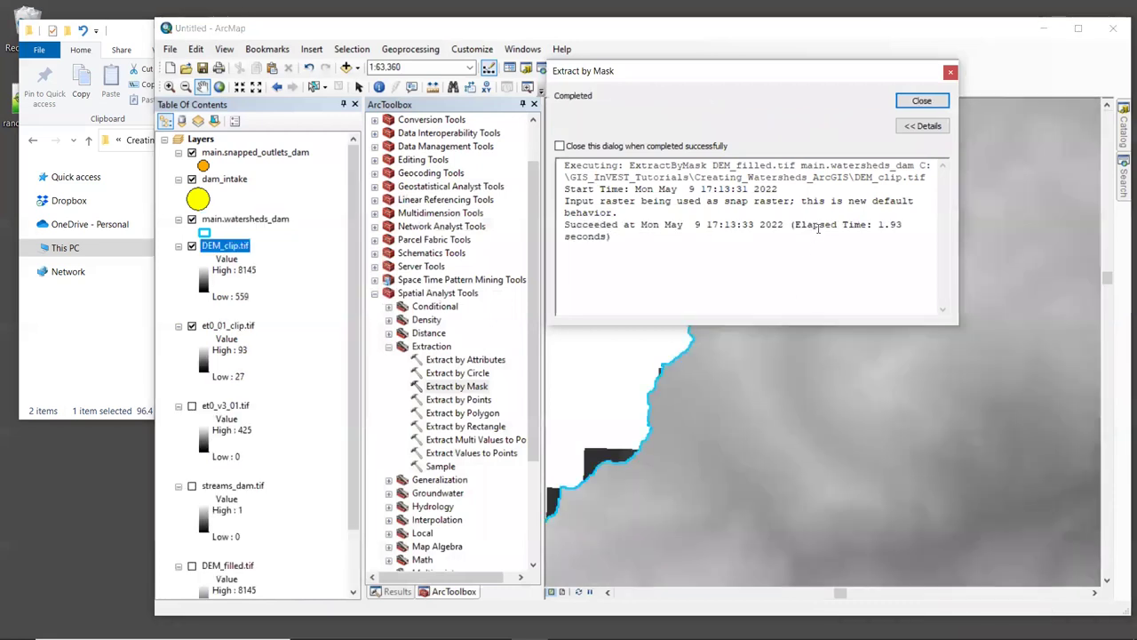
left_click(921, 99)
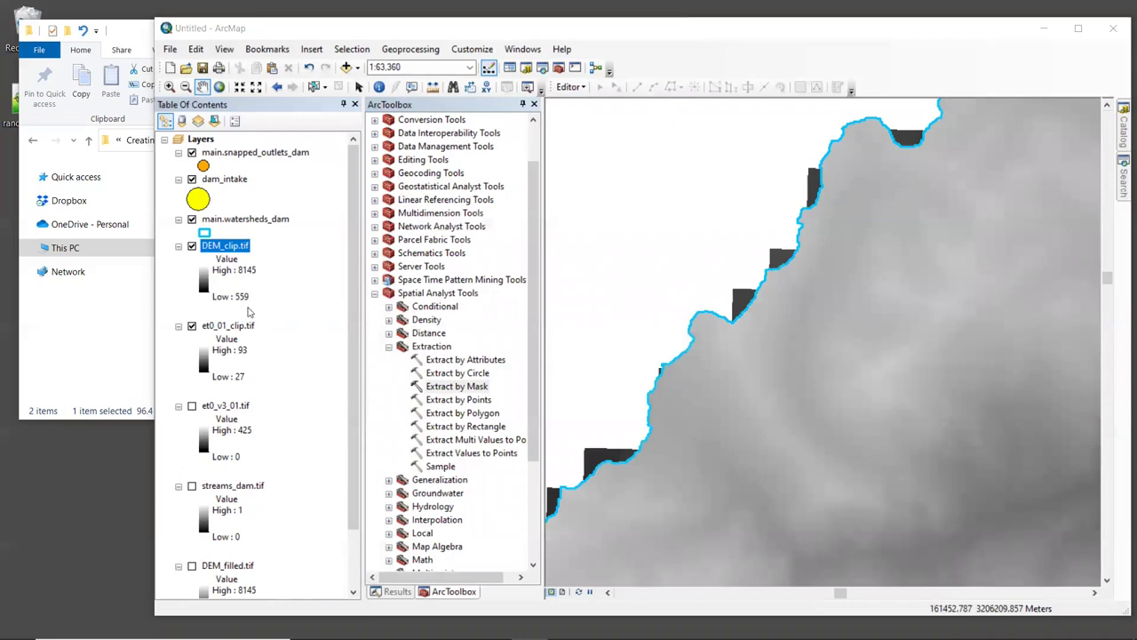
Switch DEM_clip.tif from grey to the purple colour ramp, then toggle it off and on to compare.
left_click(207, 286)
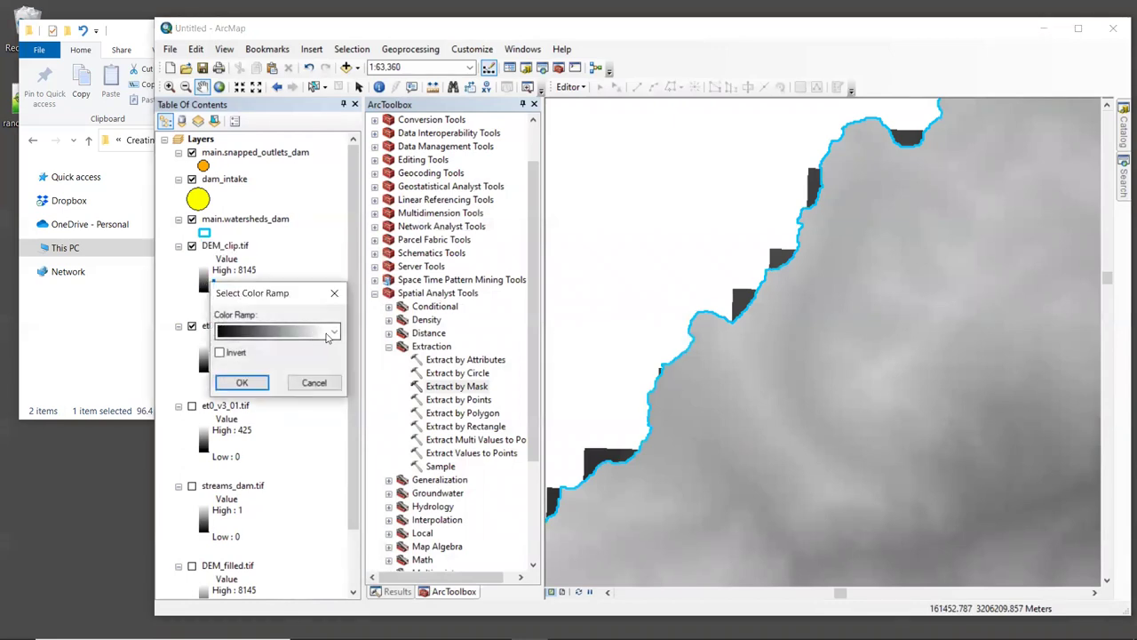
left_click(334, 332)
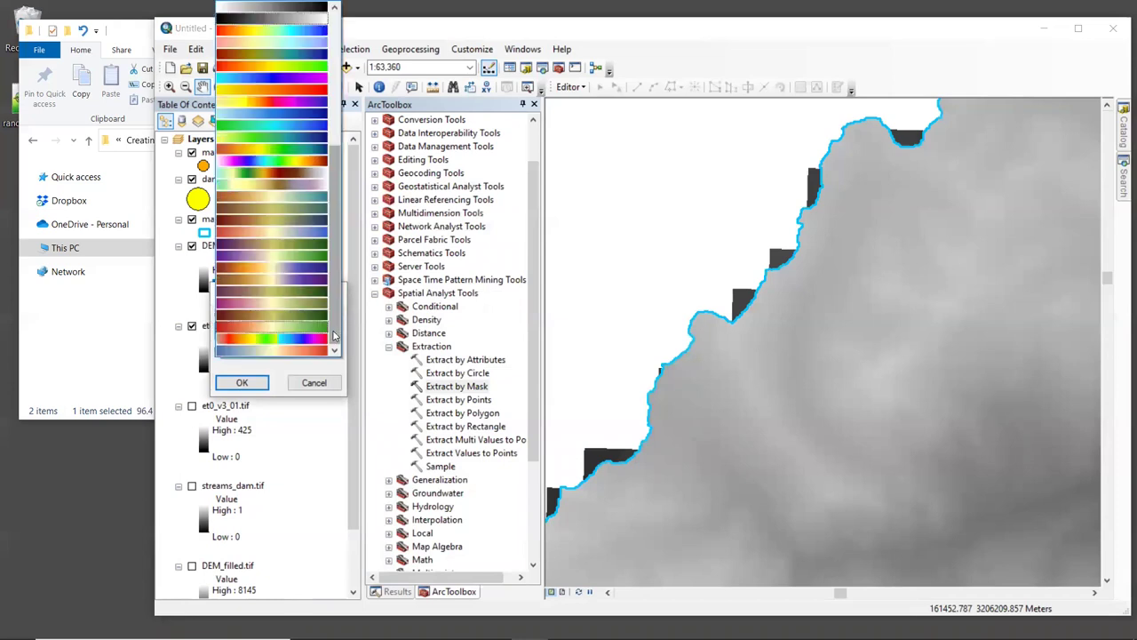
left_click_drag(336, 324, 304, 31)
left_click(305, 31)
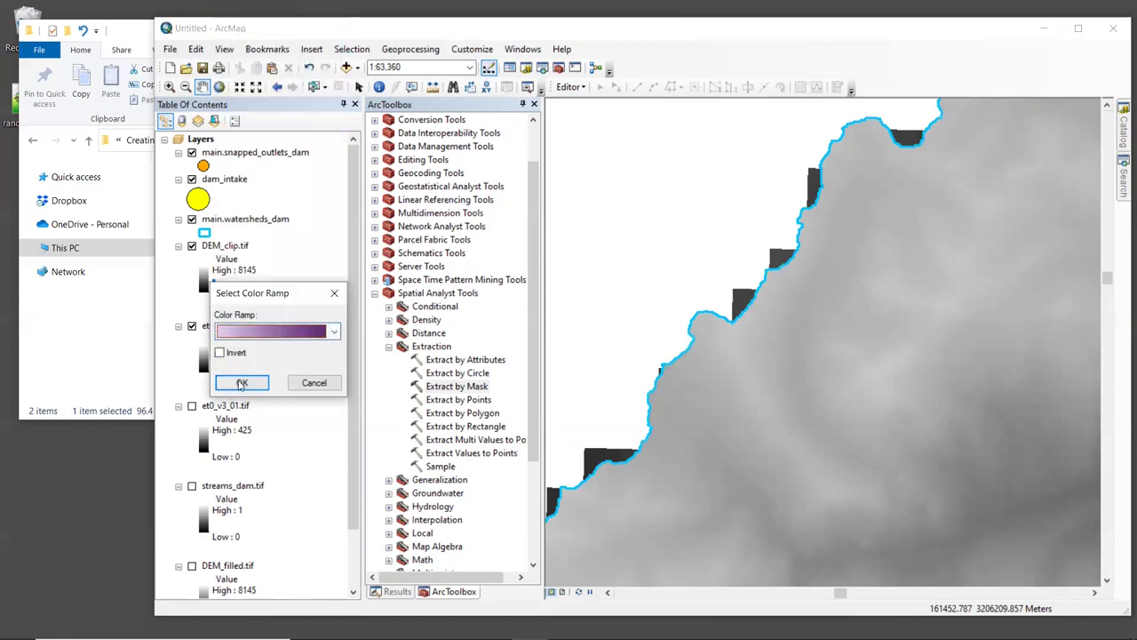
left_click(242, 382)
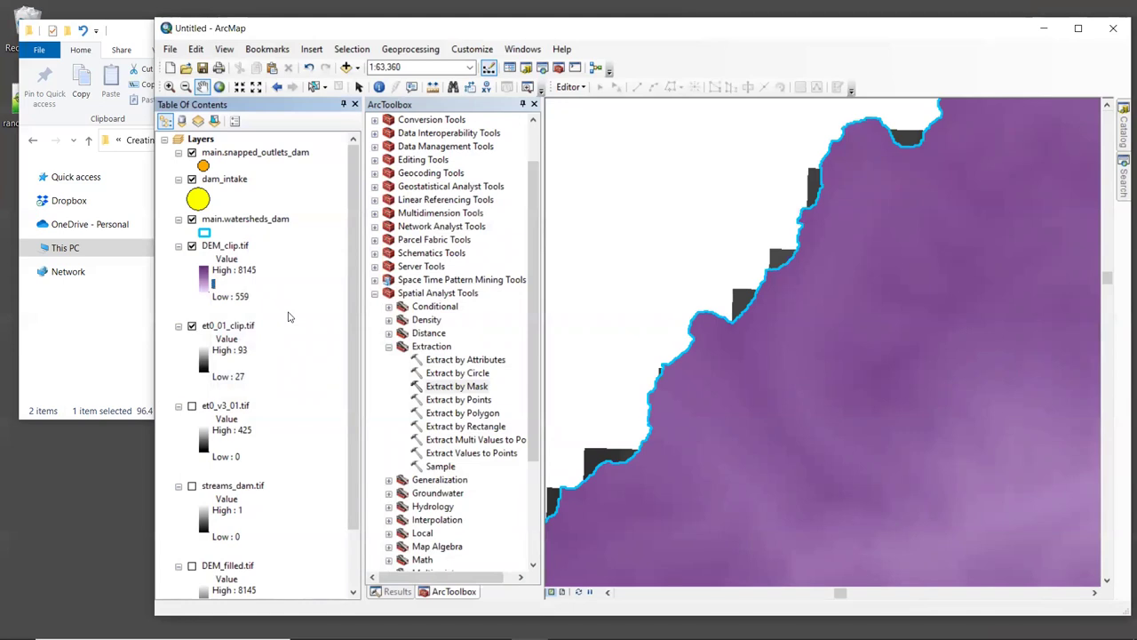
left_click(192, 247)
left_click(192, 247)
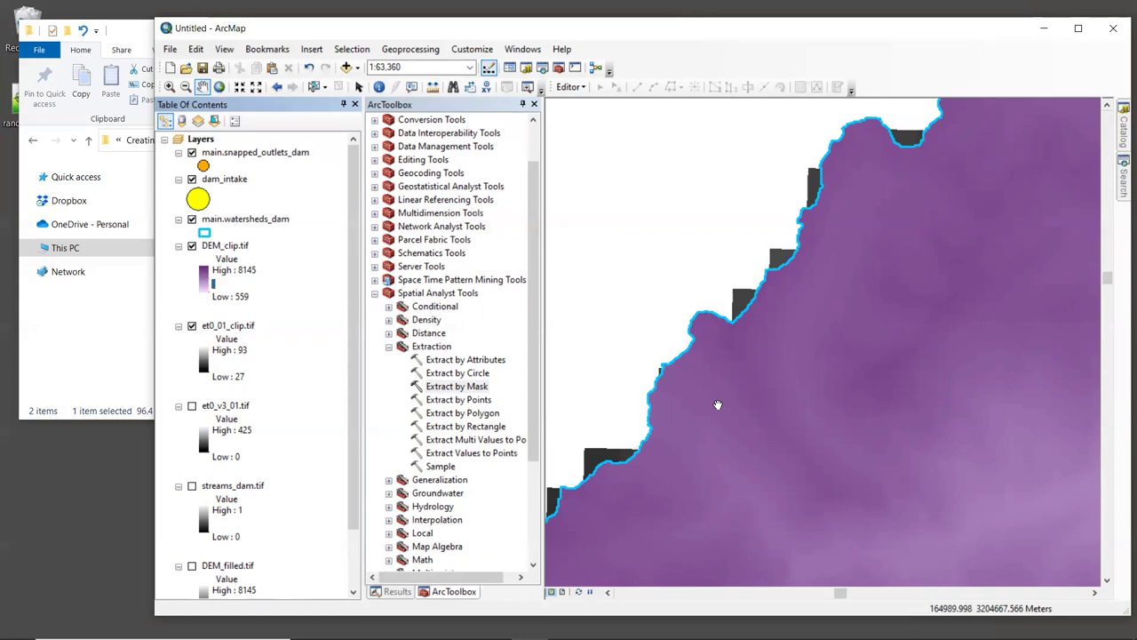
Toggle DEM_clip.tif to check ET0 coverage, then move it beneath et0_01_clip.tif in the drawing order.
left_click(192, 246)
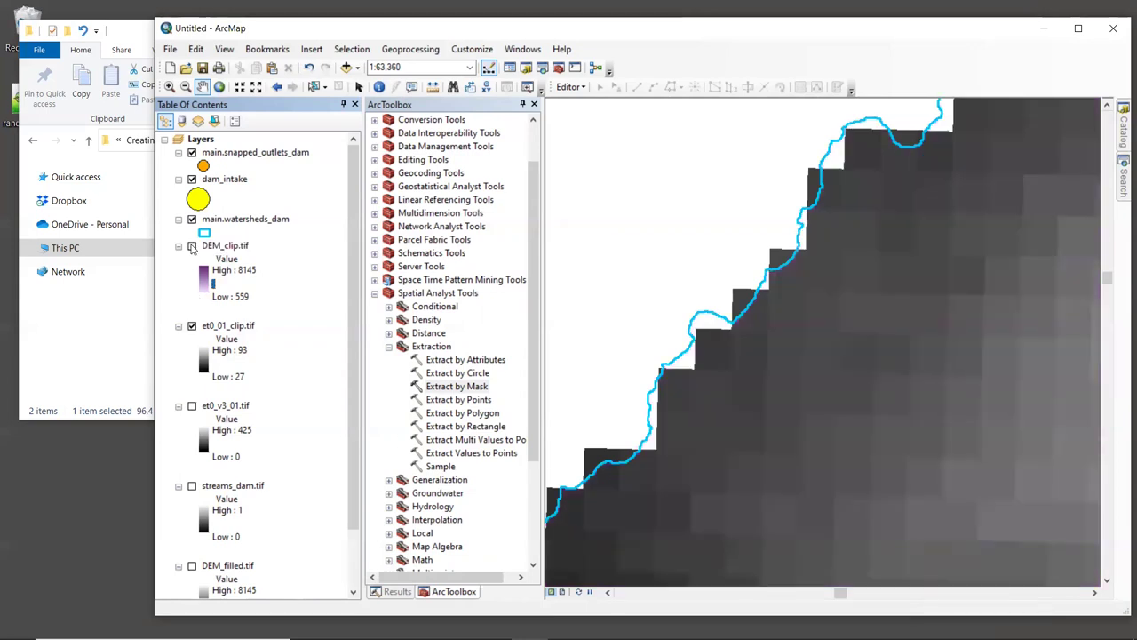
left_click(192, 246)
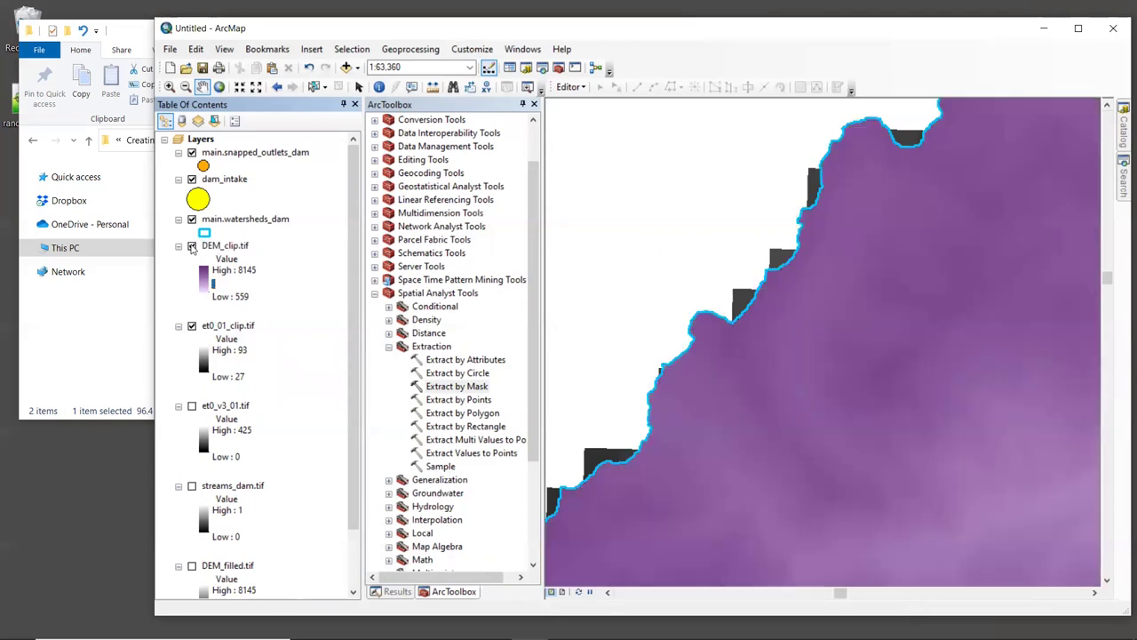
left_click(192, 246)
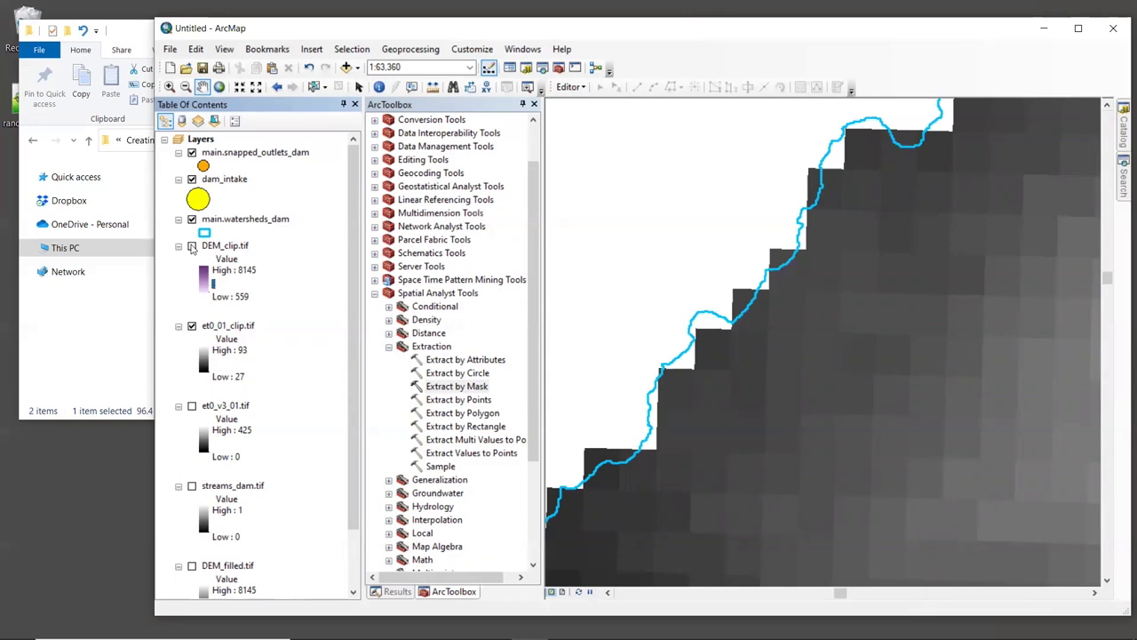
left_click(192, 246)
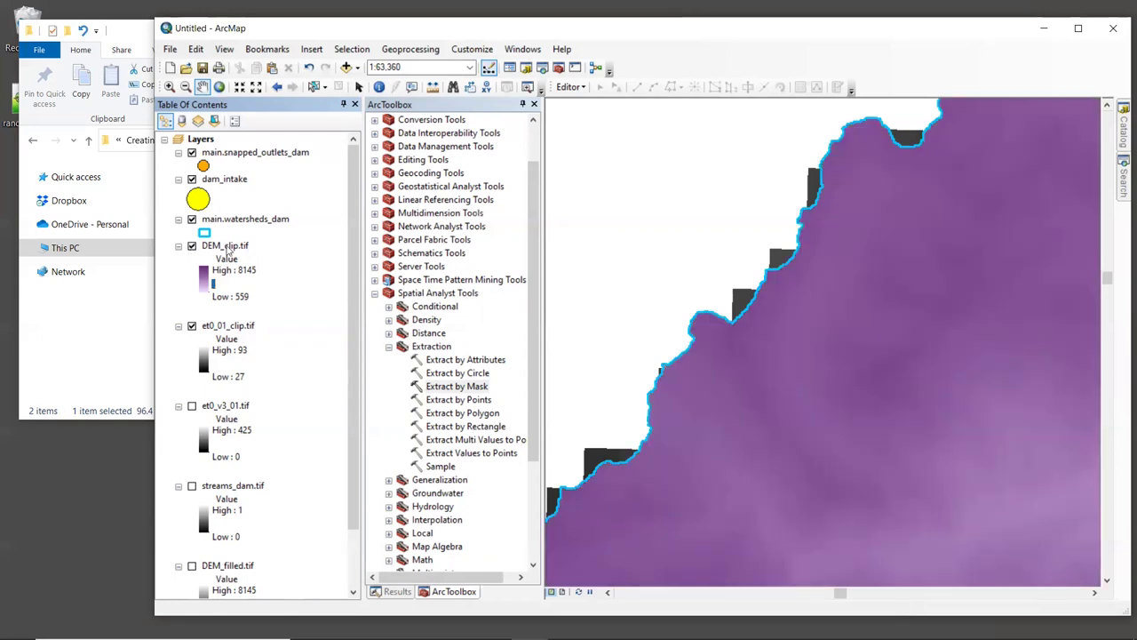
left_click_drag(225, 247, 248, 382)
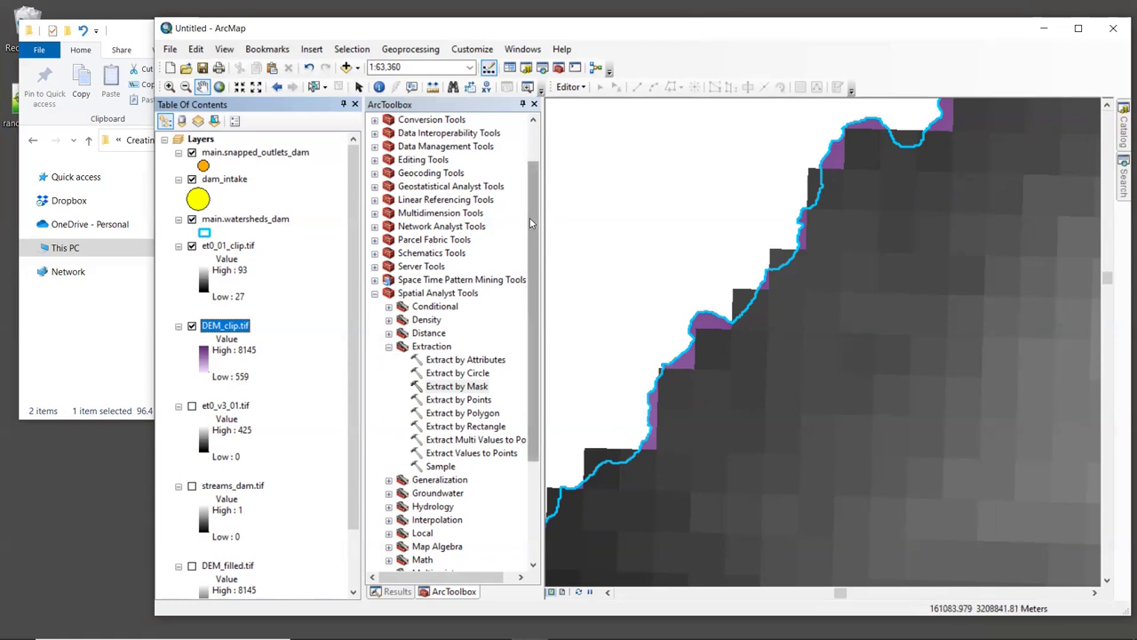
scroll(531, 216, "up", 1)
Launch the Buffer tool from Analysis Tools > Proximity in ArcToolbox.
scroll(530, 216, "up", 1)
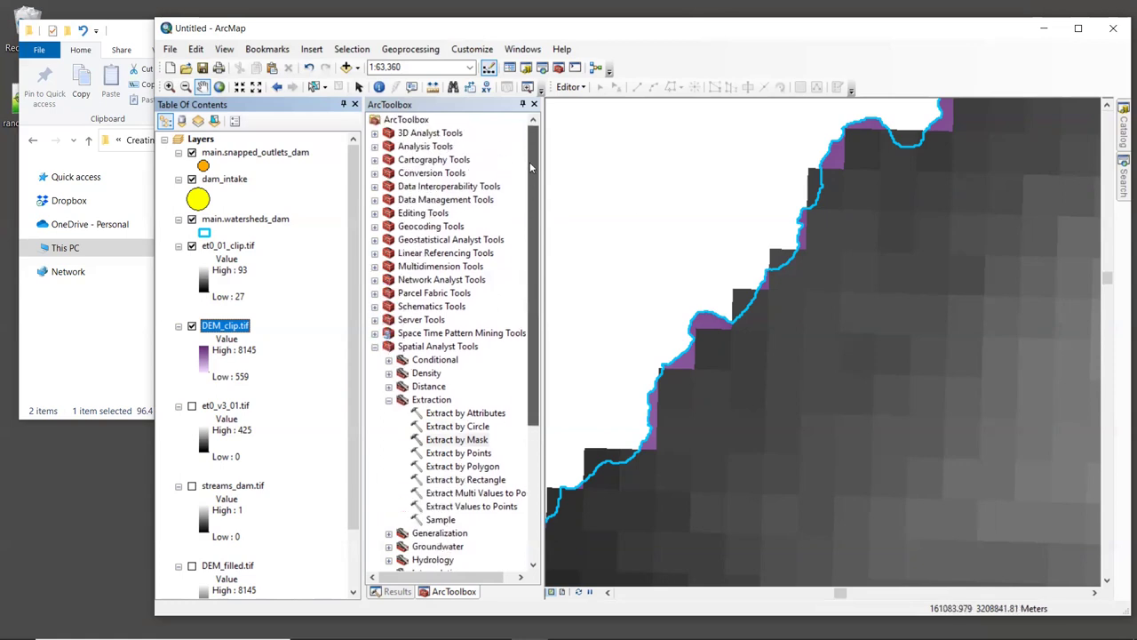
left_click(375, 146)
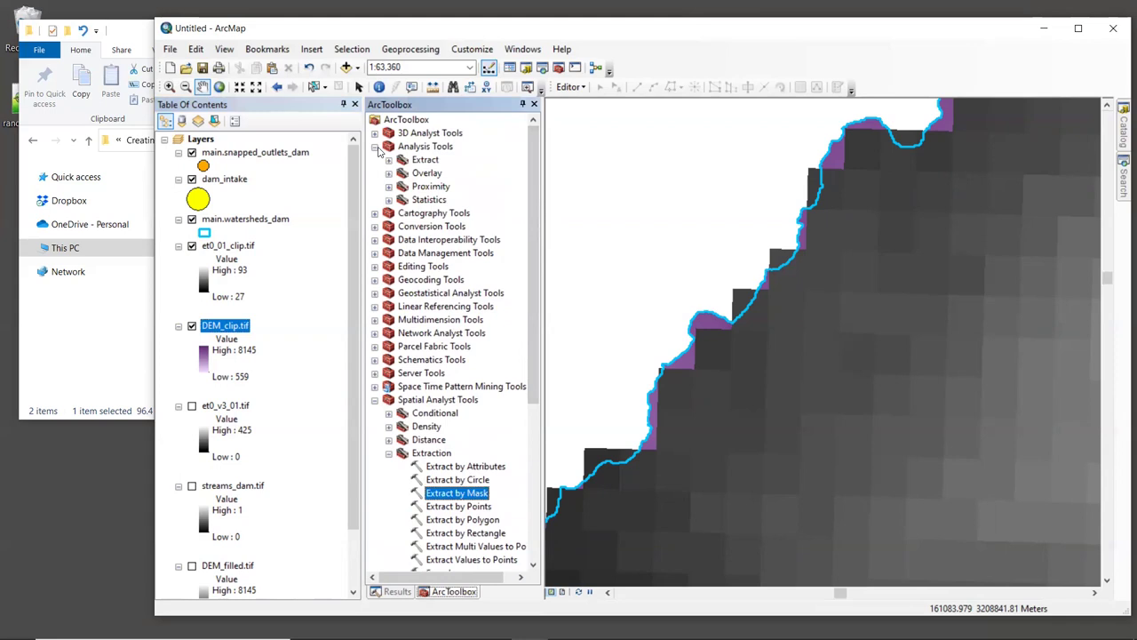
left_click(389, 188)
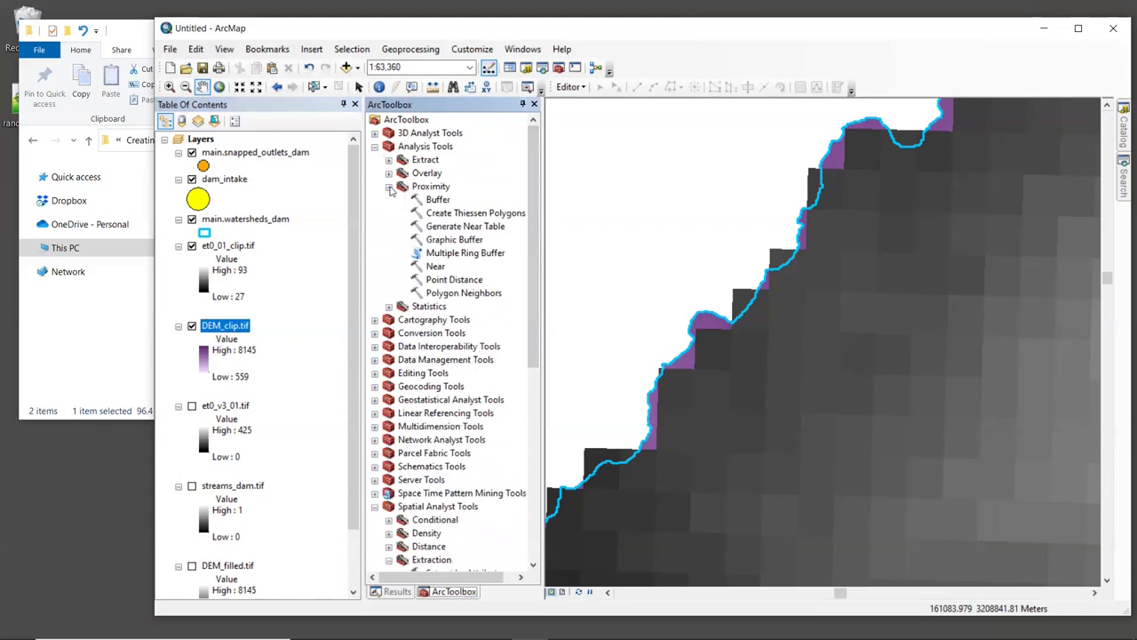
left_click(437, 201)
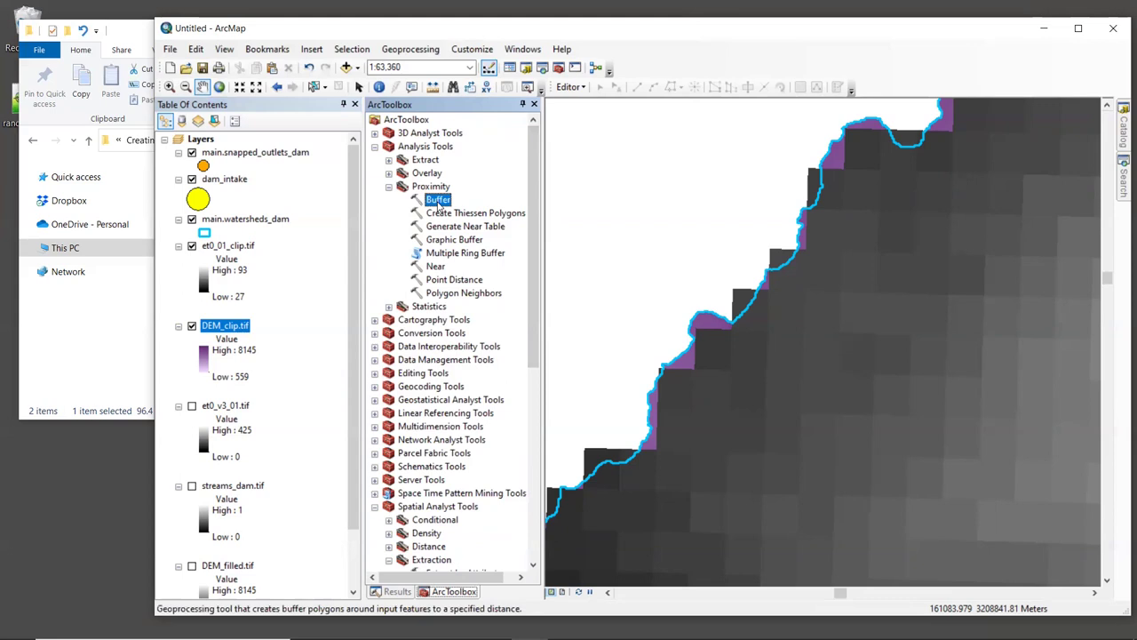
double_click(438, 200)
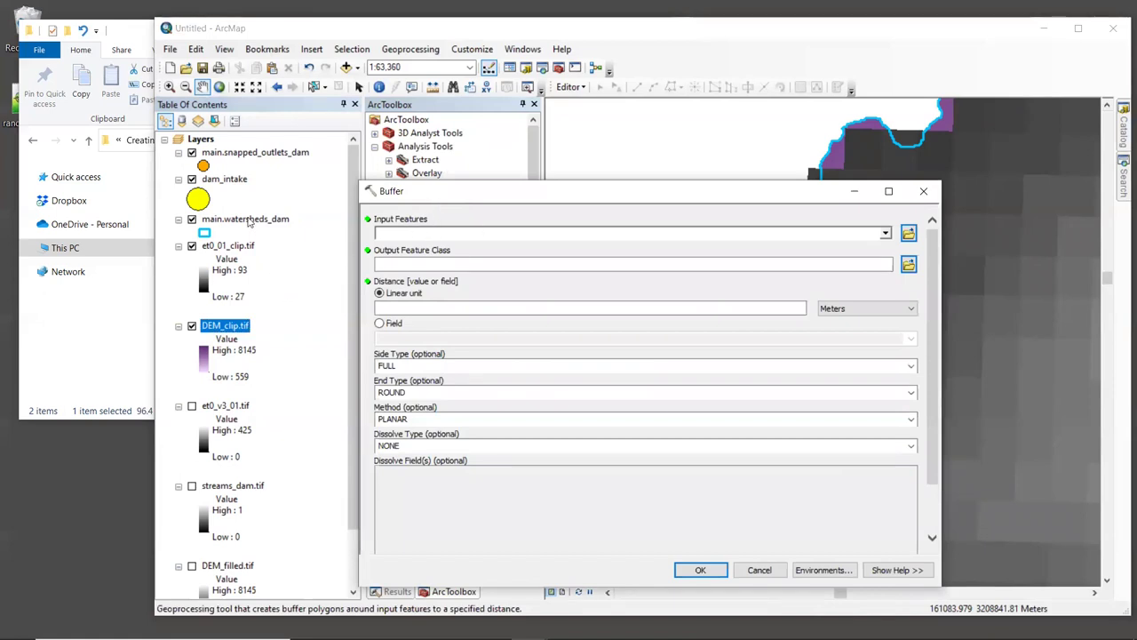
Buffer main.watersheds_dam by 2 Kilometers, saving as watershed_2km_buffer.shp, and run it.
left_click_drag(248, 222, 409, 233)
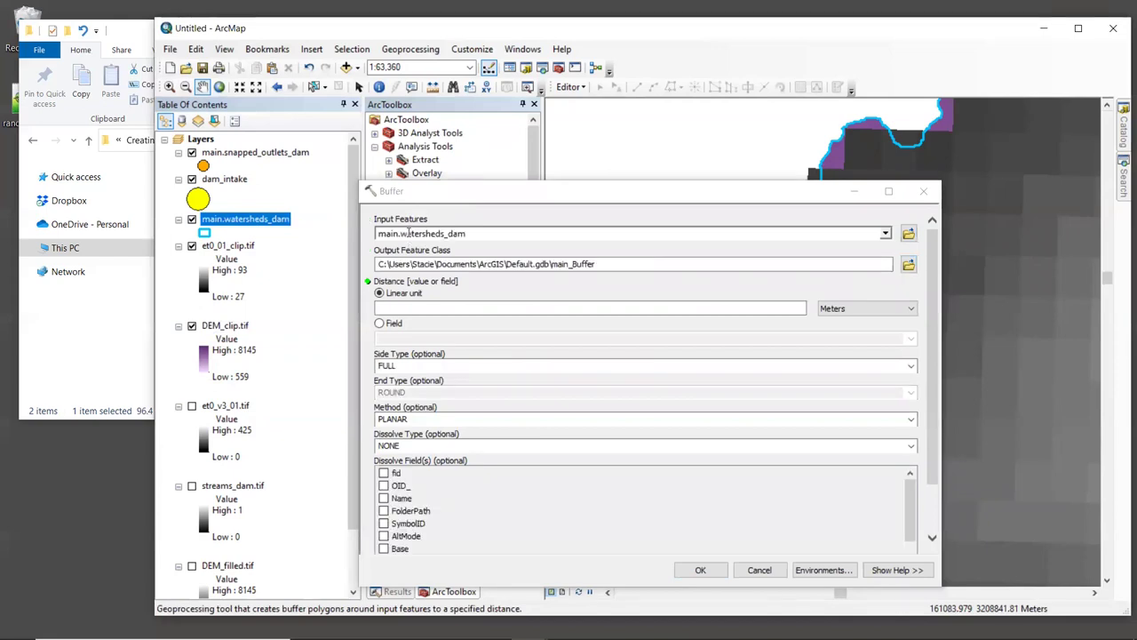
left_click(409, 233)
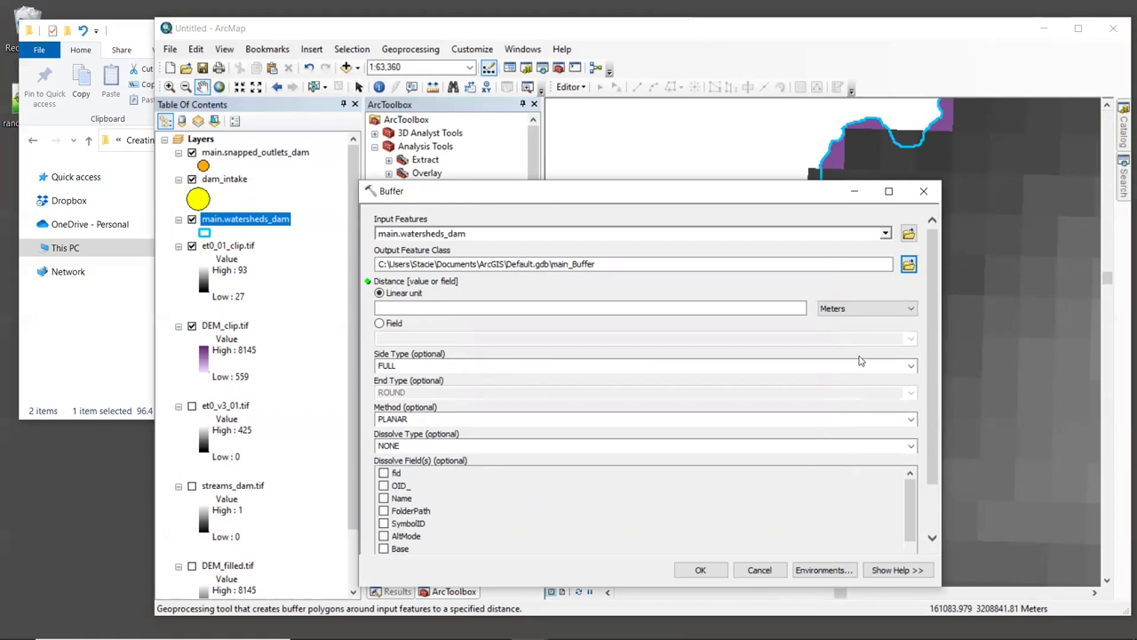
left_click(909, 266)
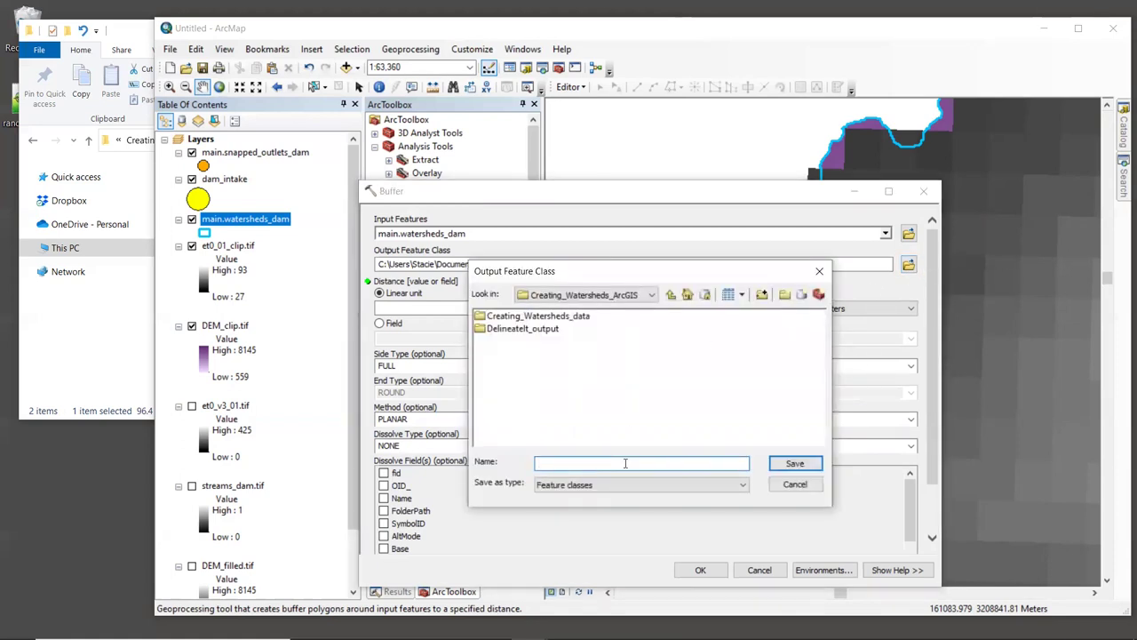
type("watershed_2km_buffer.shp")
left_click(789, 464)
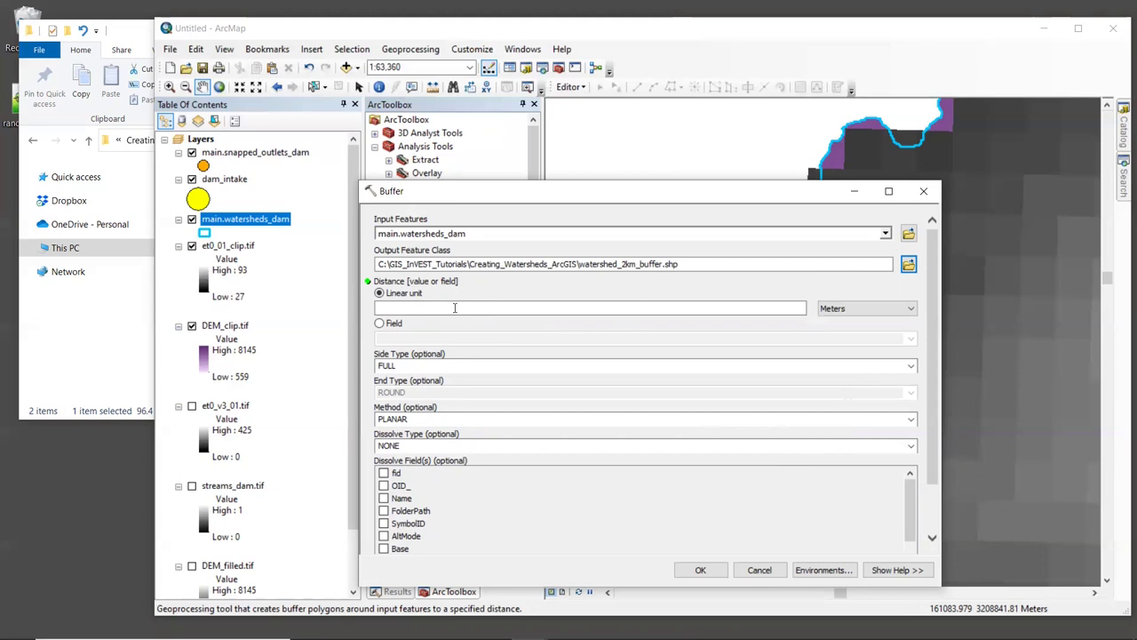
left_click(454, 307)
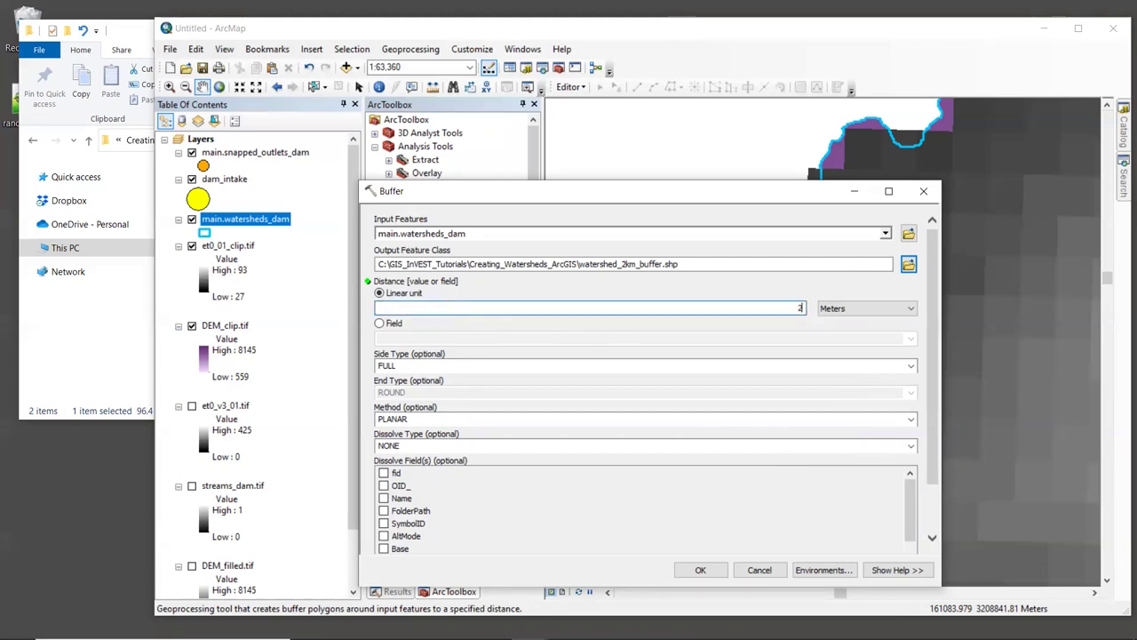
left_click(869, 311)
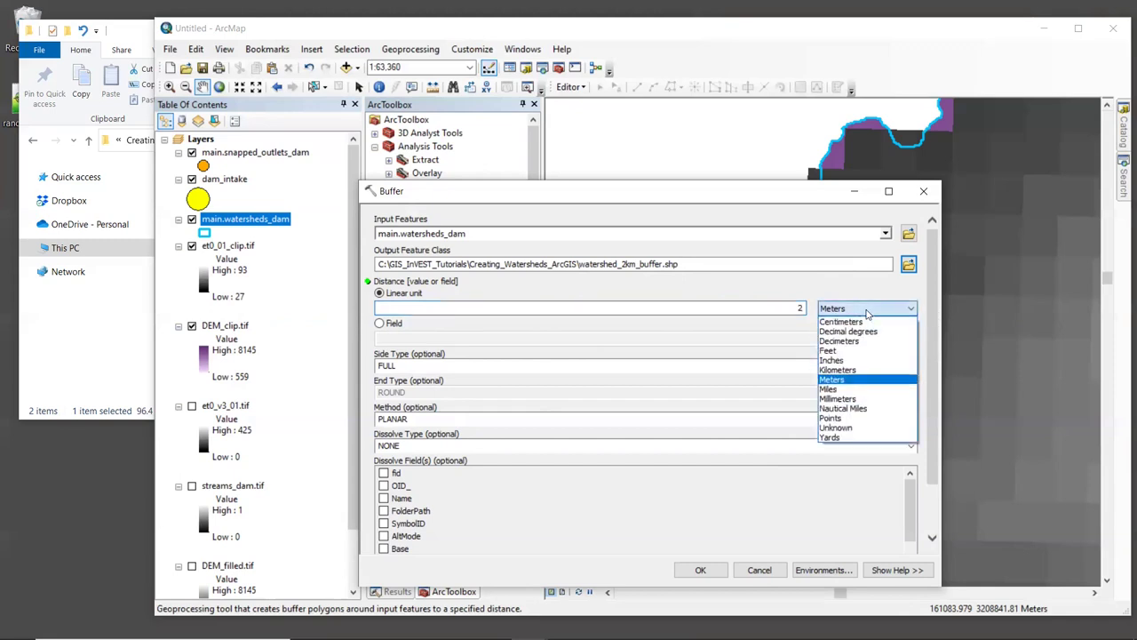
left_click(874, 370)
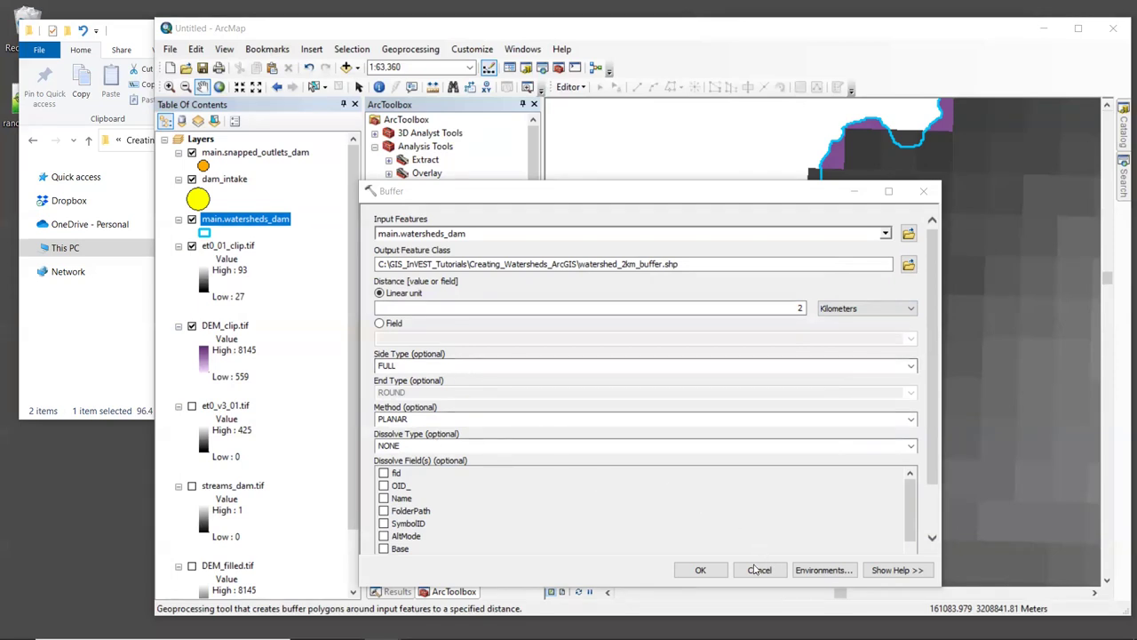
left_click(700, 571)
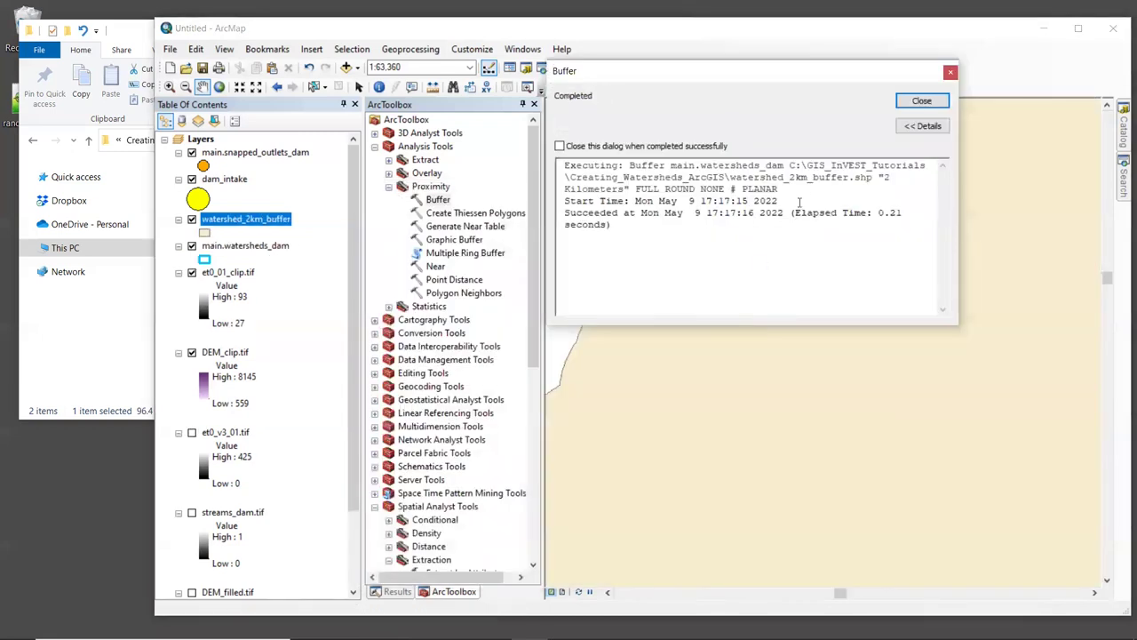
Close the Buffer report and give watershed_2km_buffer no fill with a width-2 magenta outline.
left_click(922, 101)
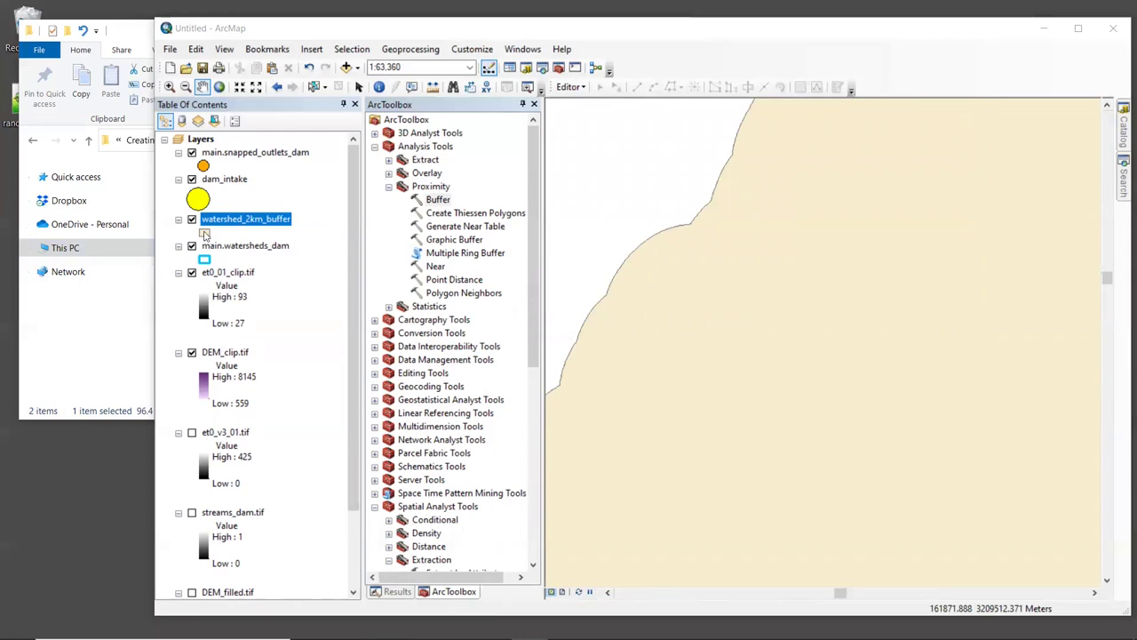
left_click(204, 232)
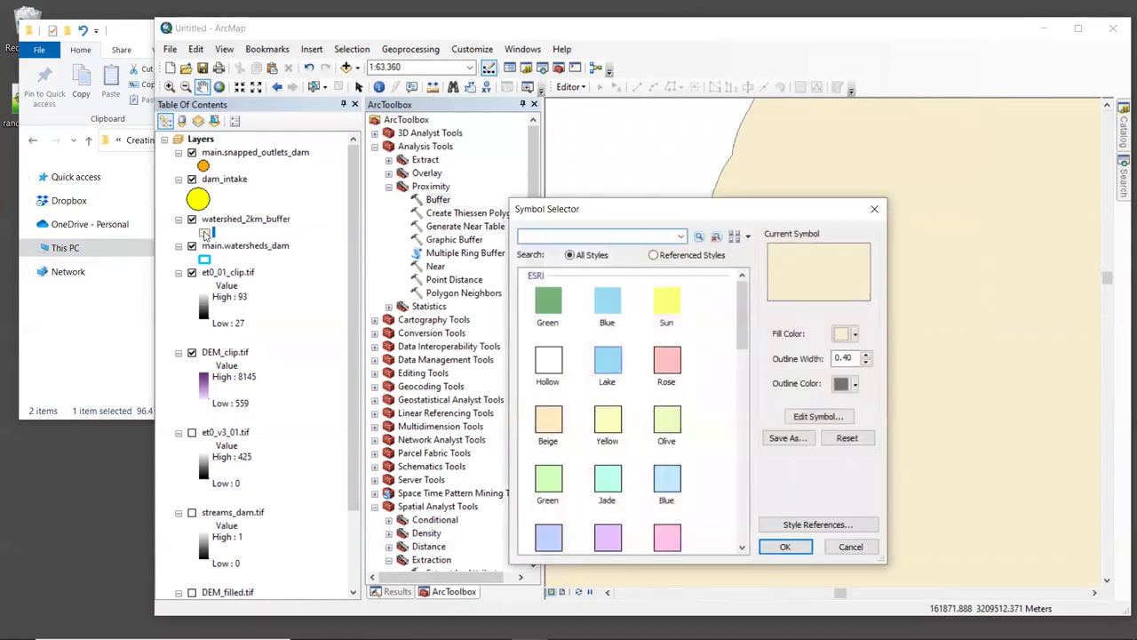
left_click(855, 333)
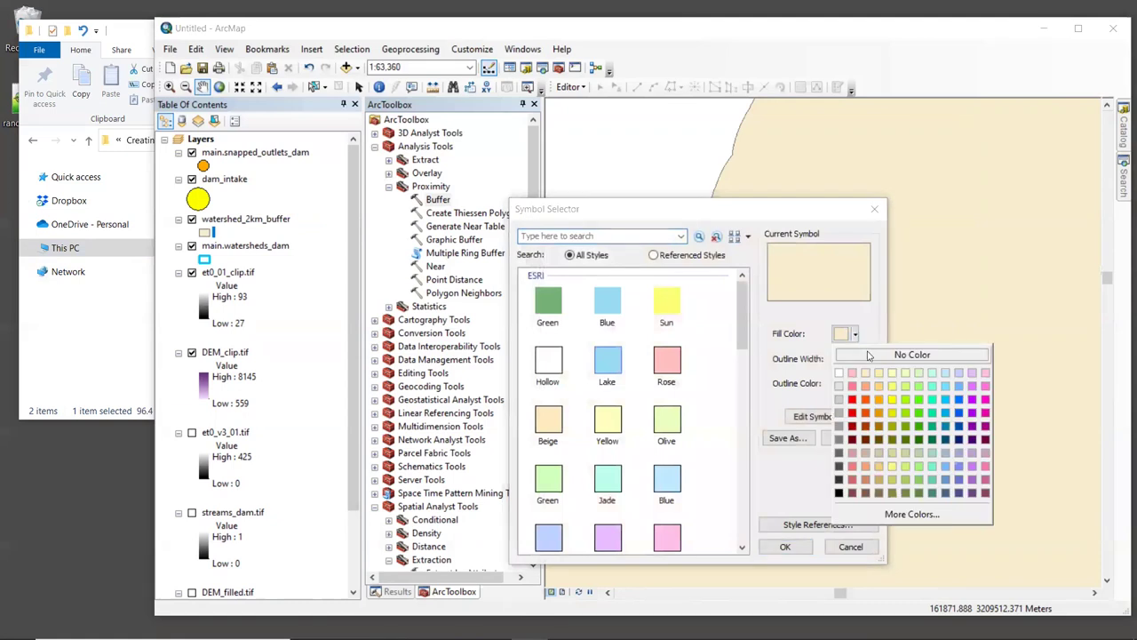
left_click(867, 355)
type("2")
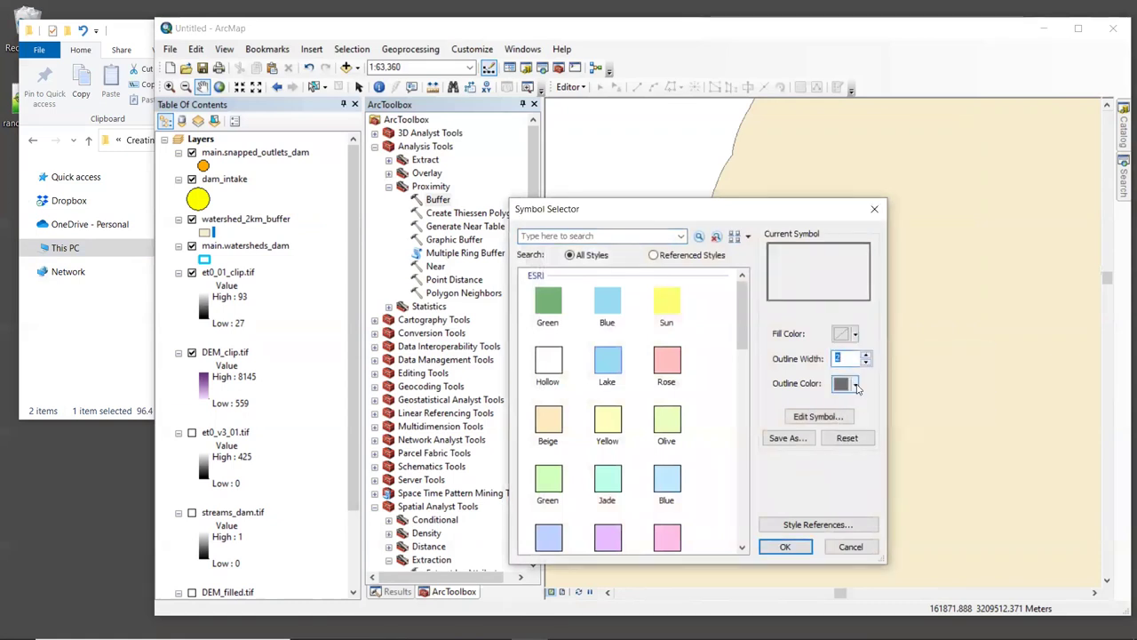
left_click(855, 384)
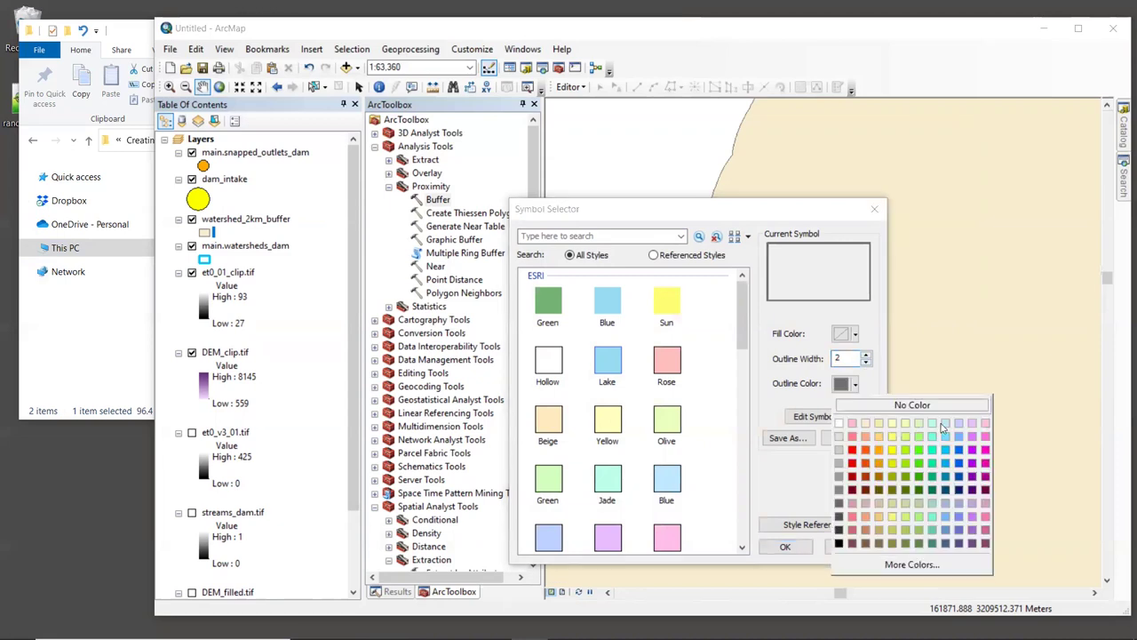
left_click(985, 448)
left_click(785, 546)
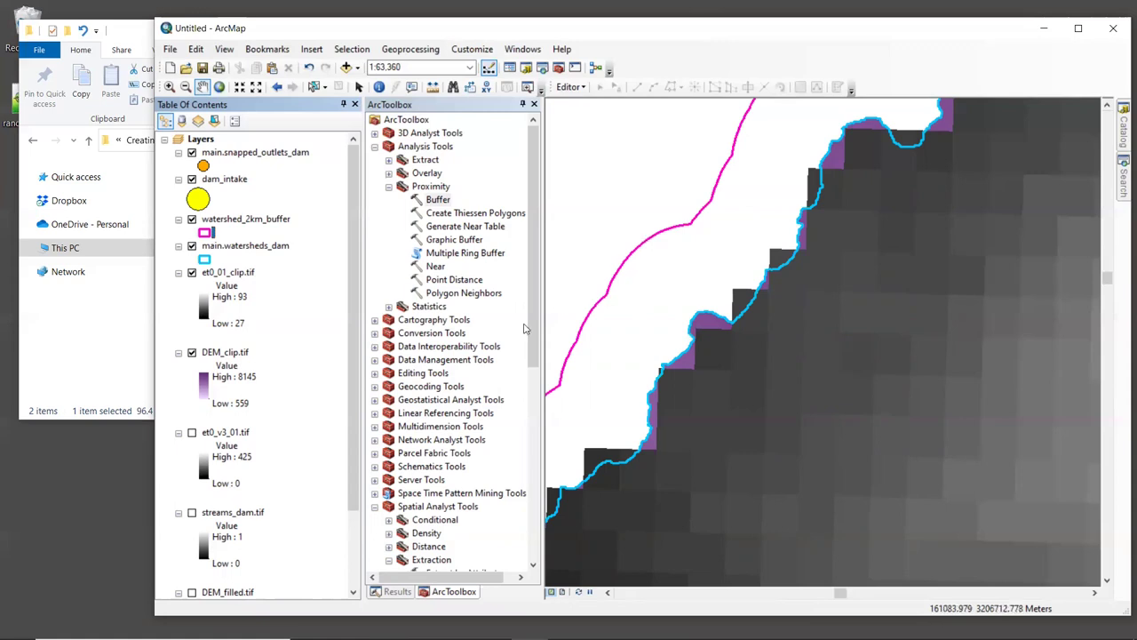
Launch Extract by Mask from Spatial Analyst's Extraction toolset.
left_click_drag(534, 318, 536, 462)
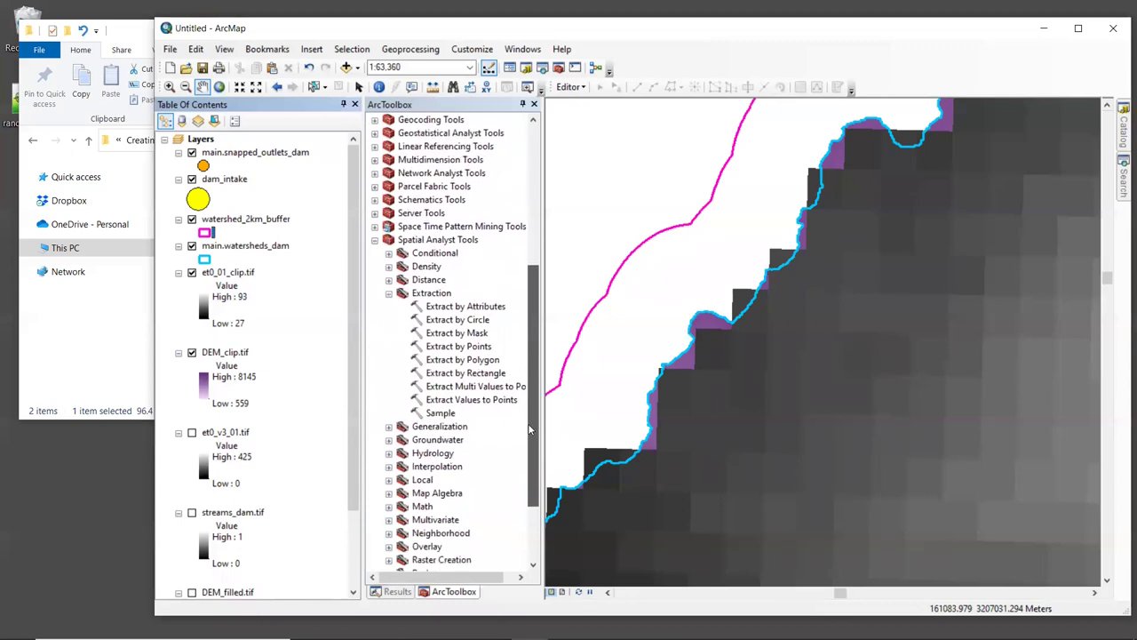
left_click(433, 293)
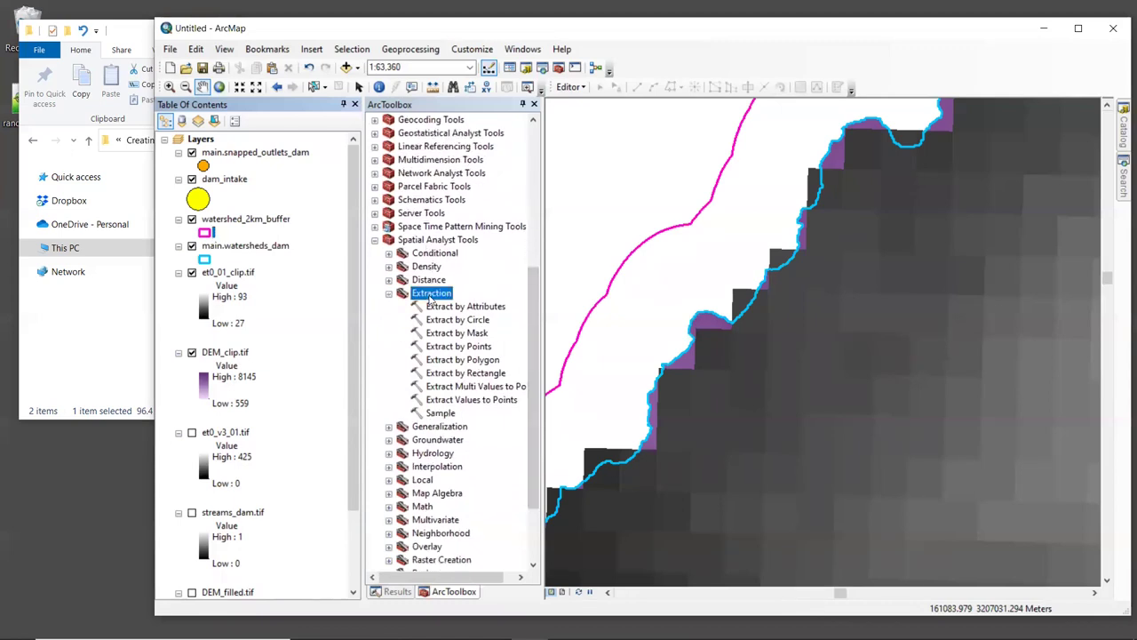
left_click(458, 335)
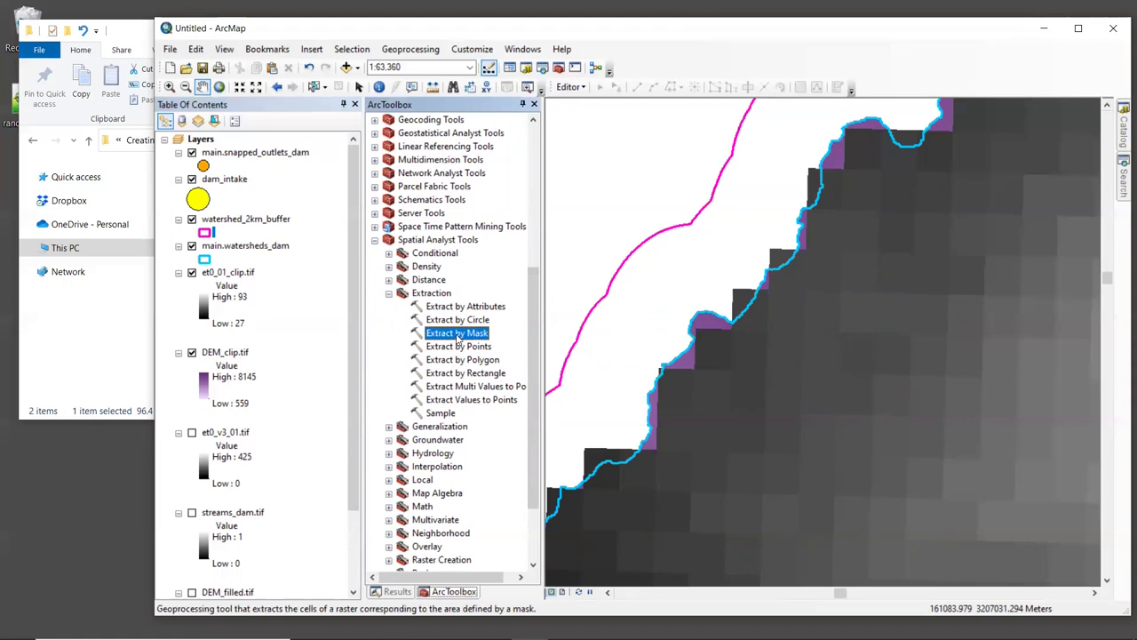
double_click(458, 334)
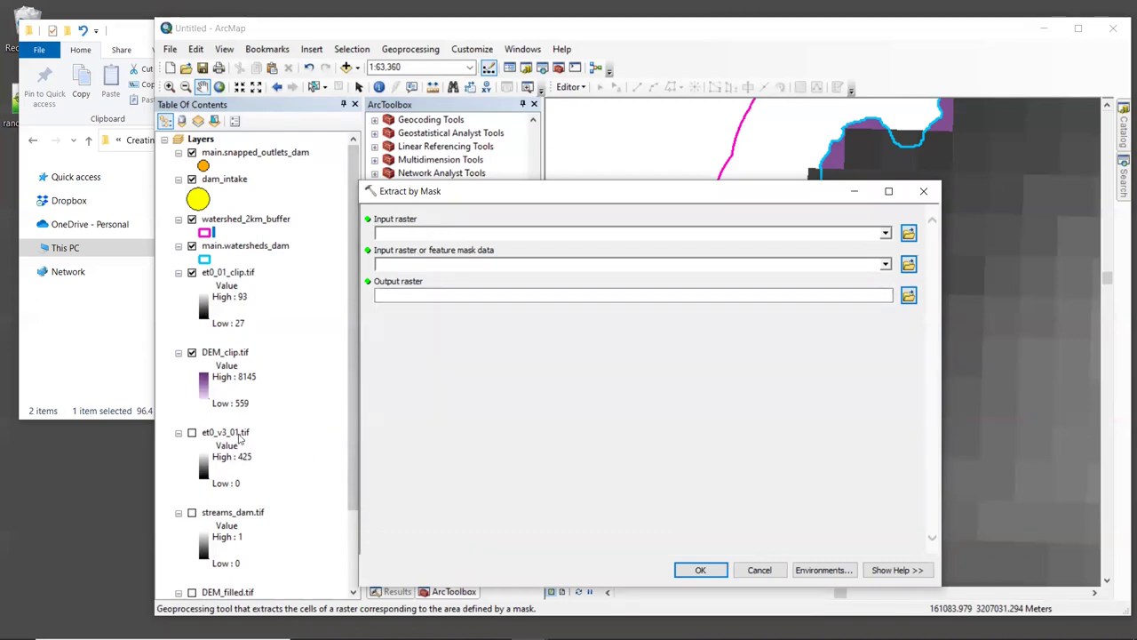
Extract et0_v3_01.tif using the watershed_2km_buffer mask into et0_01_clip_buffer.tif.
left_click_drag(237, 435, 512, 231)
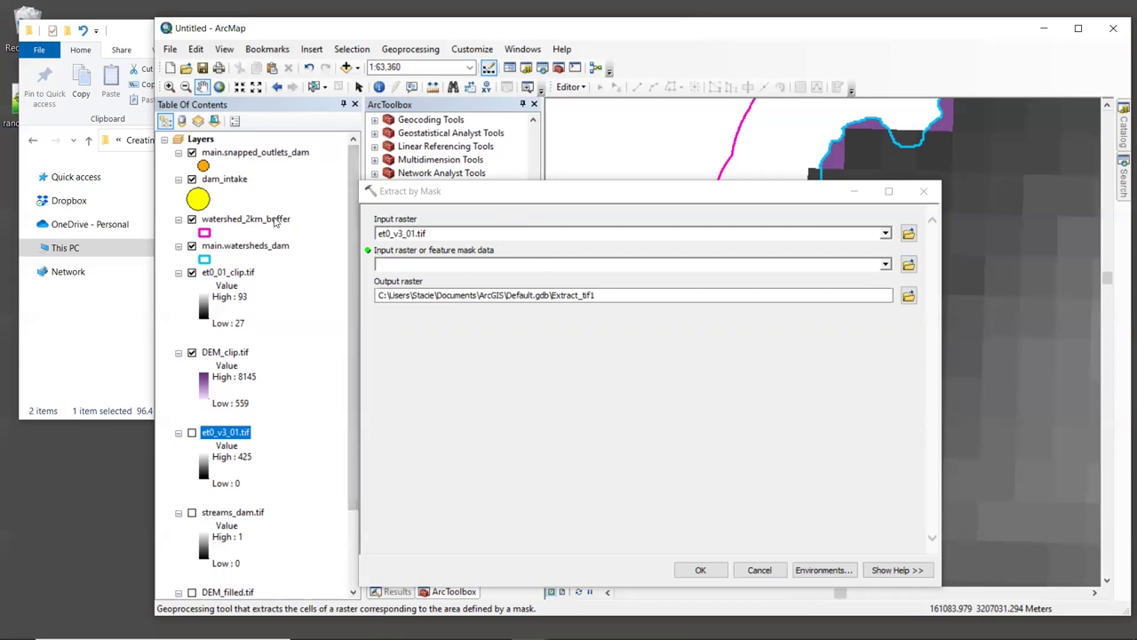
left_click_drag(275, 220, 434, 264)
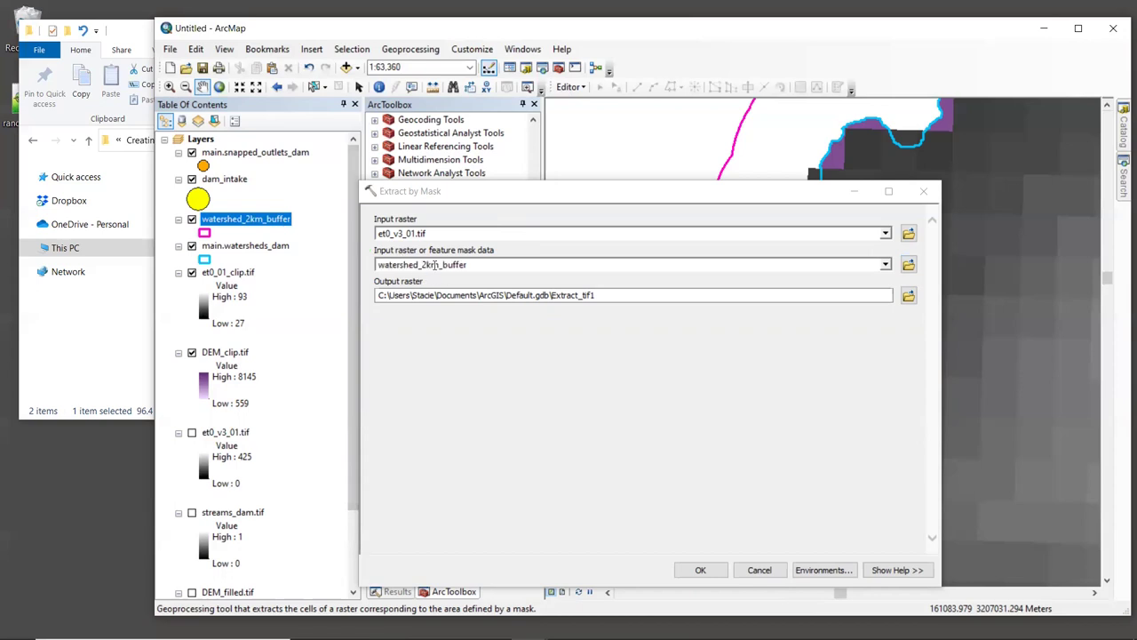
left_click(910, 298)
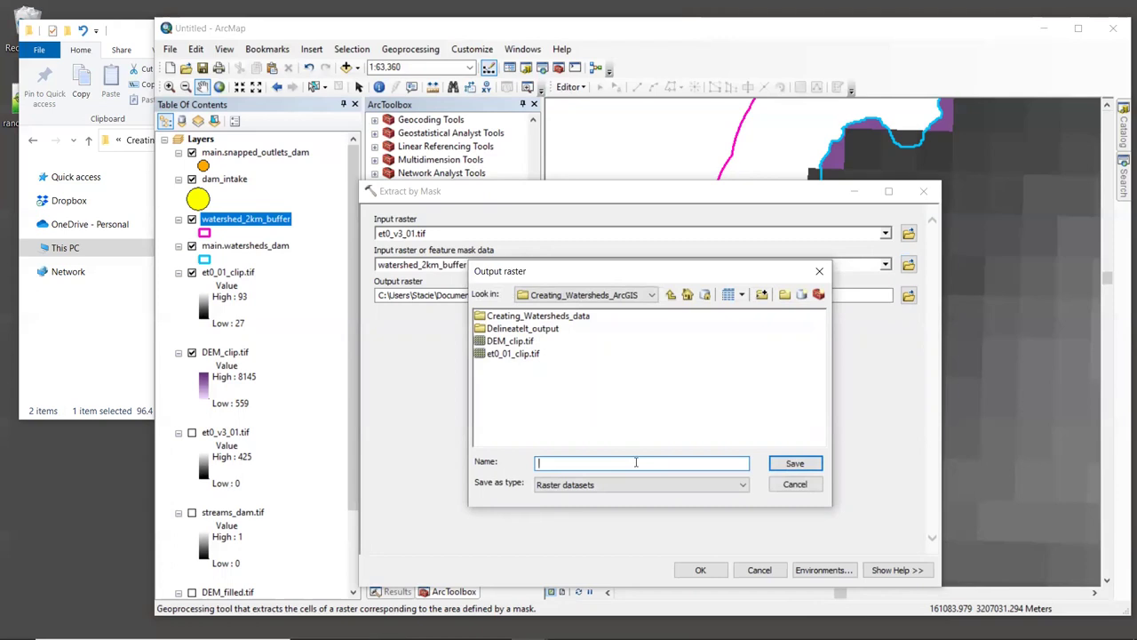
type("et0_01_clip_")
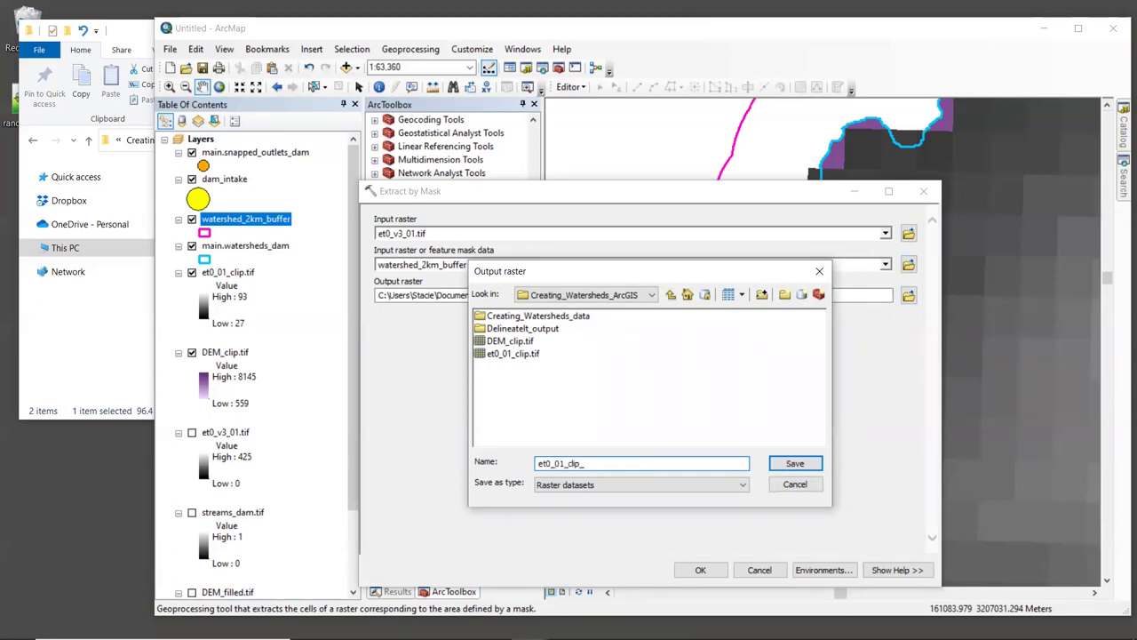
type("buffer.tif")
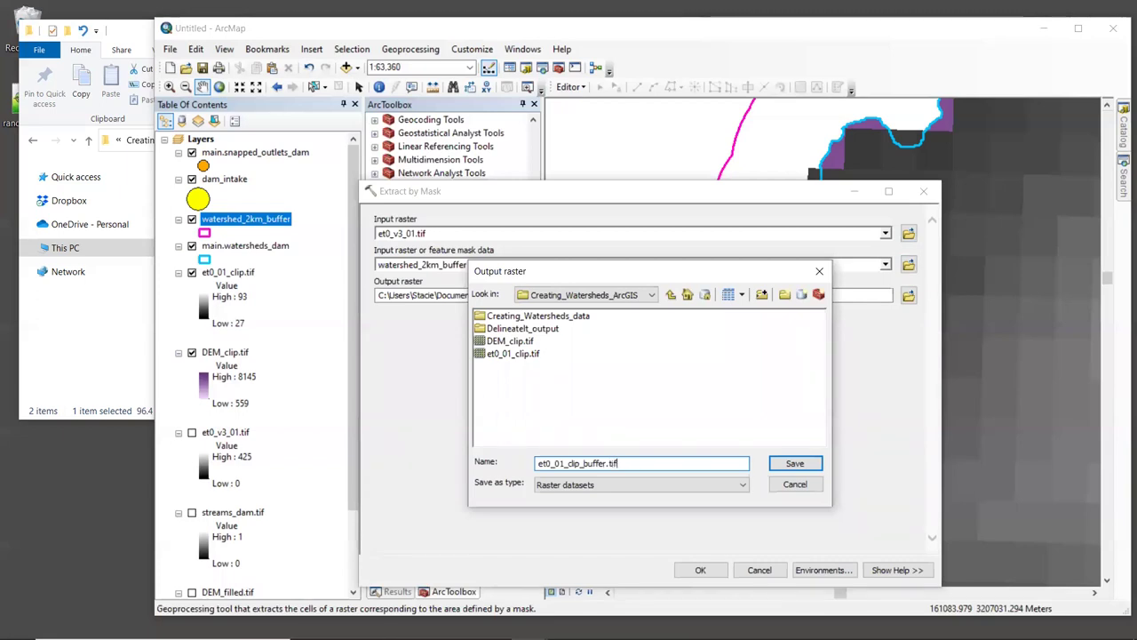
left_click(795, 463)
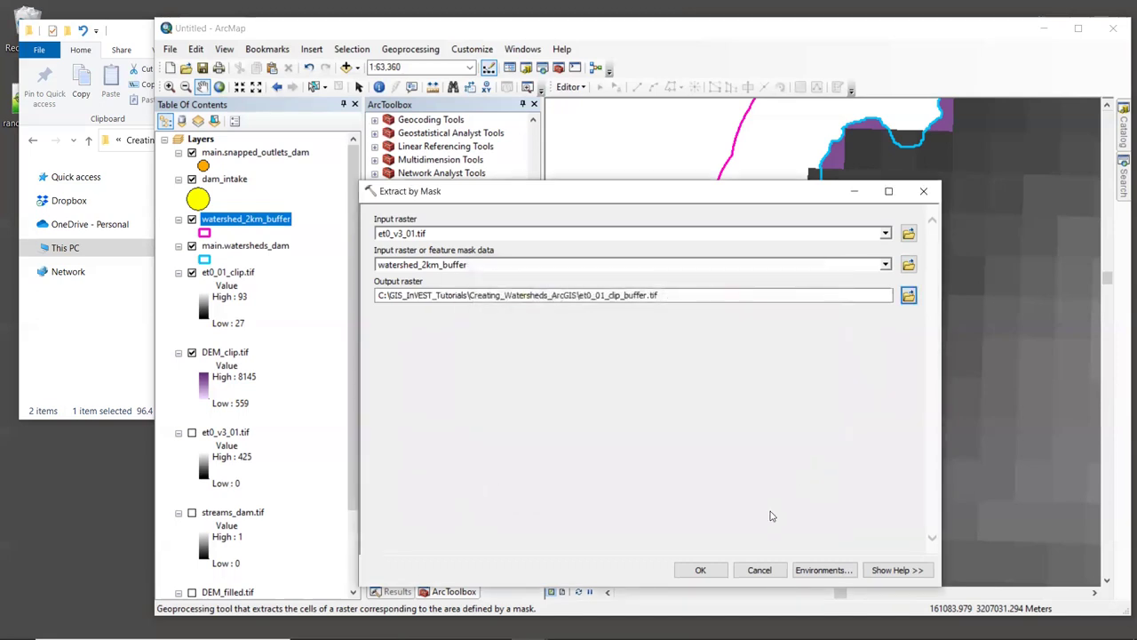
left_click(700, 570)
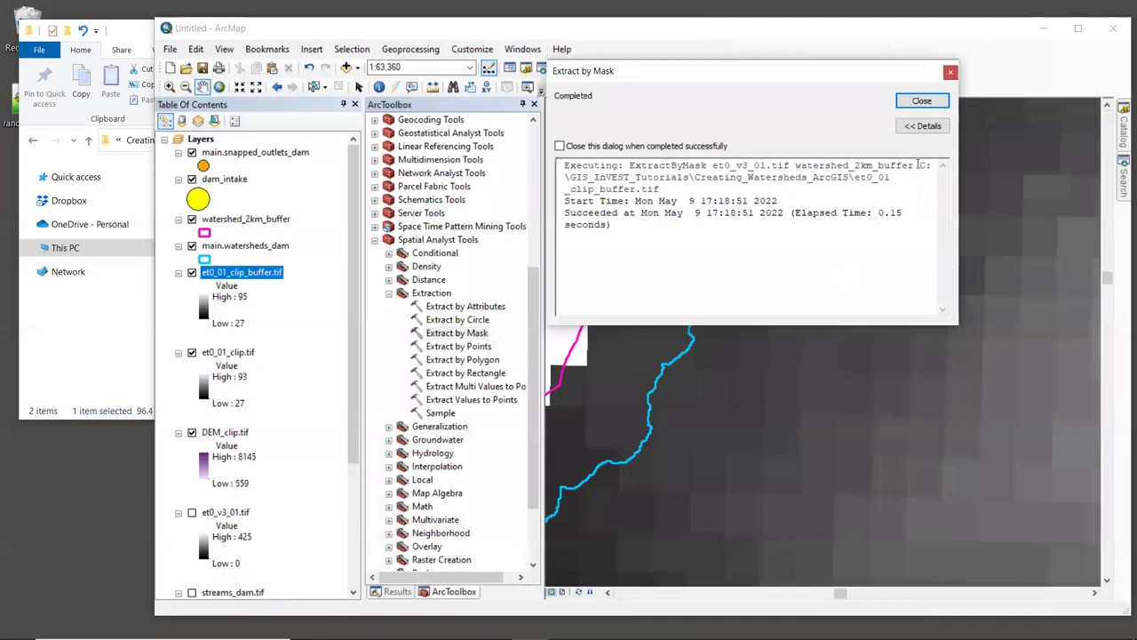
Close the Extract by Mask report and zoom out to about 1:125,000.
left_click(922, 101)
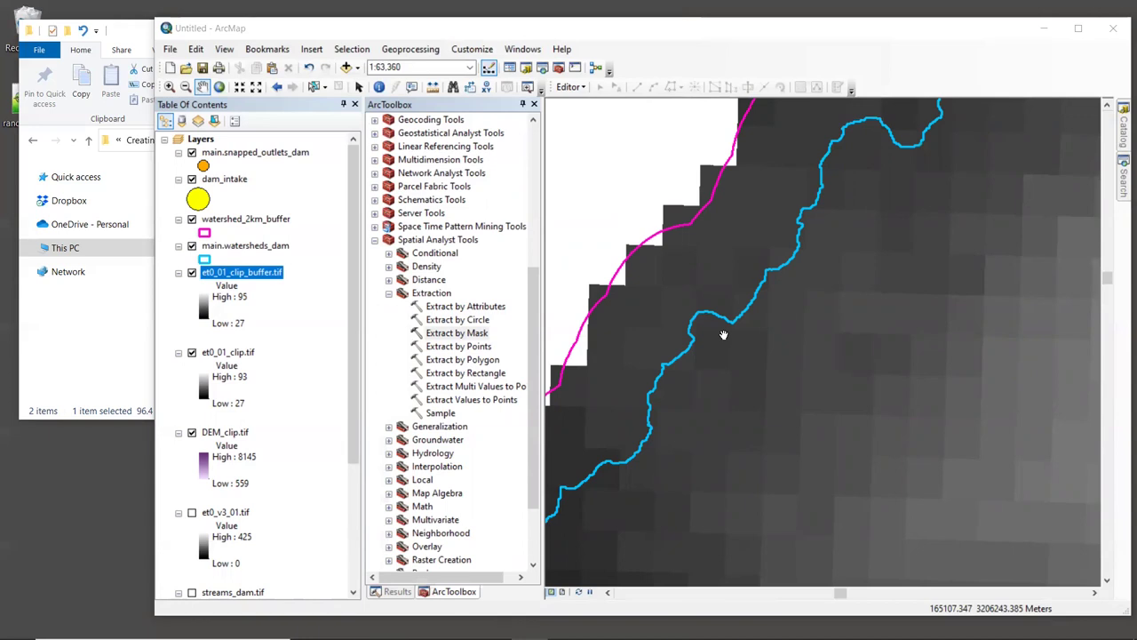
scroll(723, 335, "up", 5)
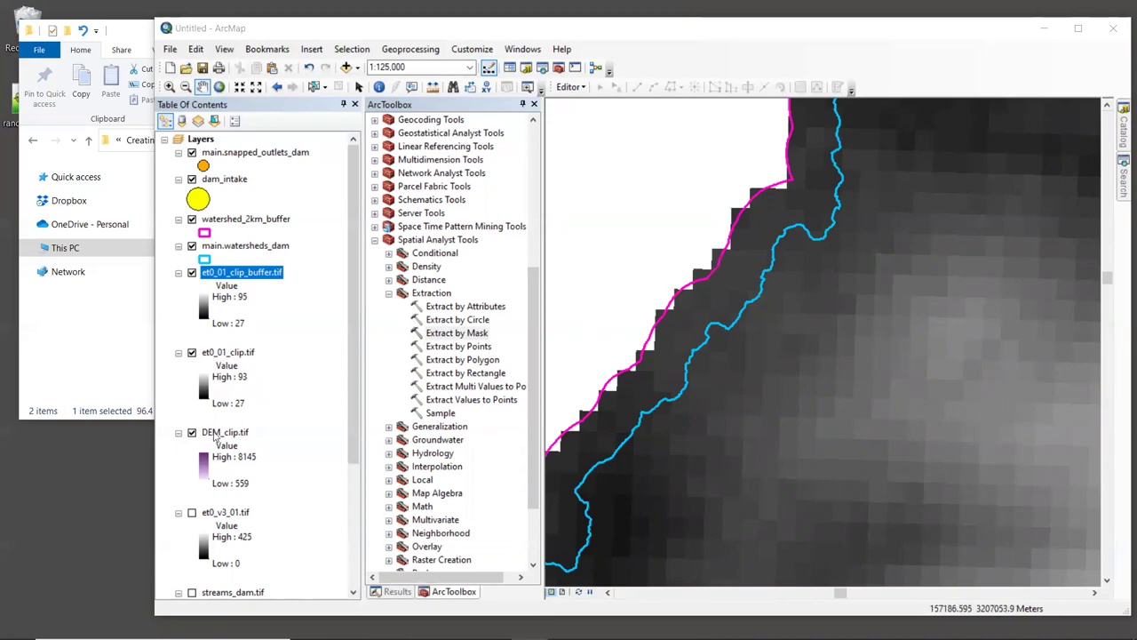
Move DEM_clip.tif above et0_01_clip_buffer.tif in the Table of Contents drawing order.
left_click_drag(216, 432, 218, 273)
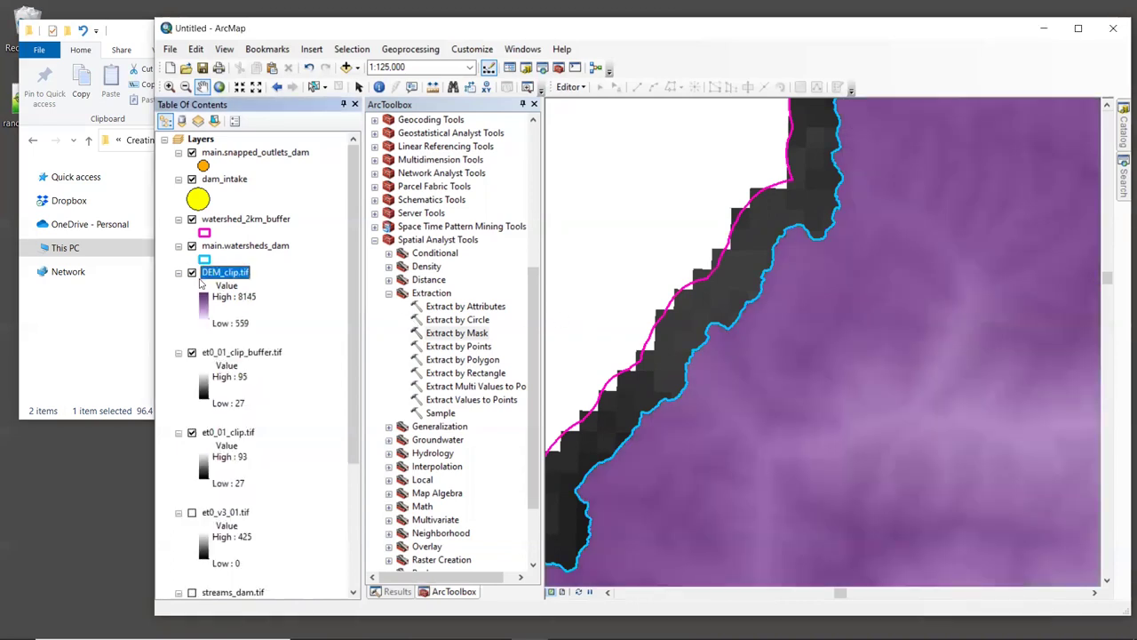